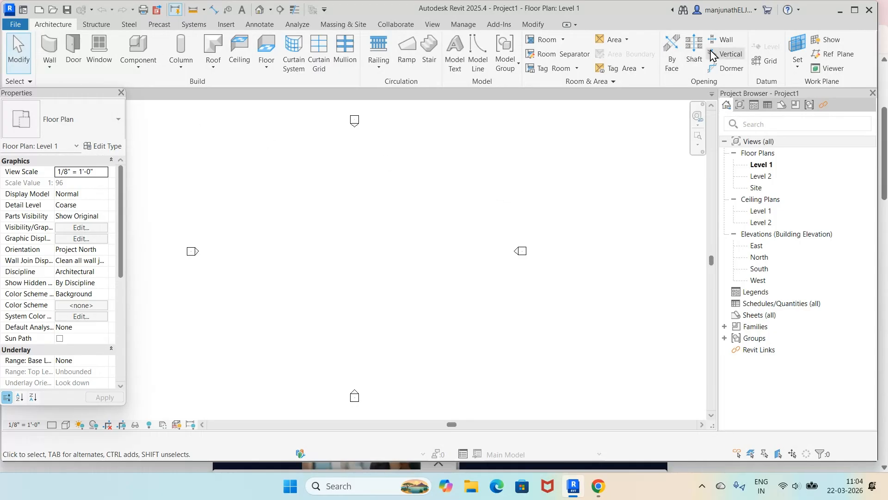
- Create a new project from the default template file
{"action": "left_click", "coordinate": [15, 25]}
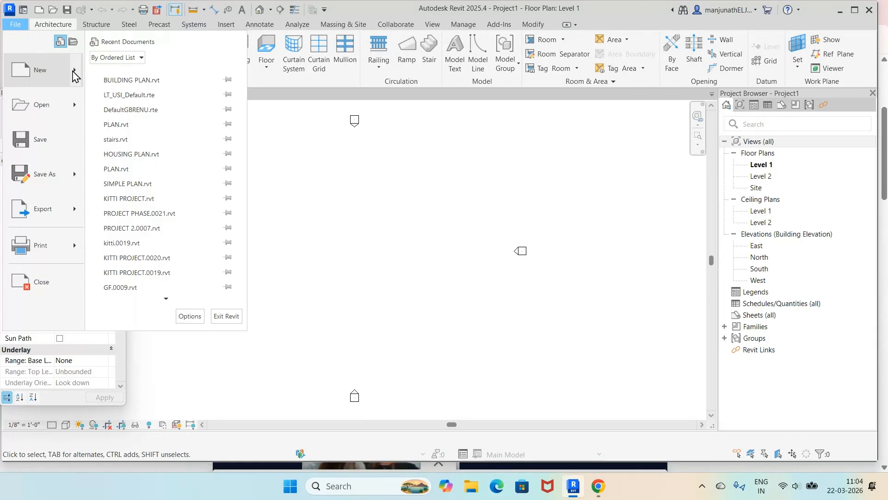
{"action": "mouse_move", "coordinate": [74, 71]}
{"action": "left_click", "coordinate": [127, 74]}
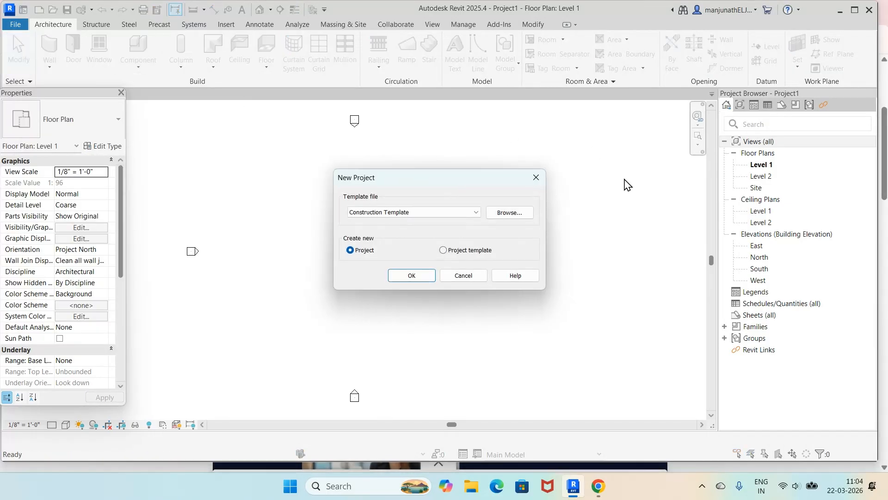
{"action": "left_click", "coordinate": [478, 218]}
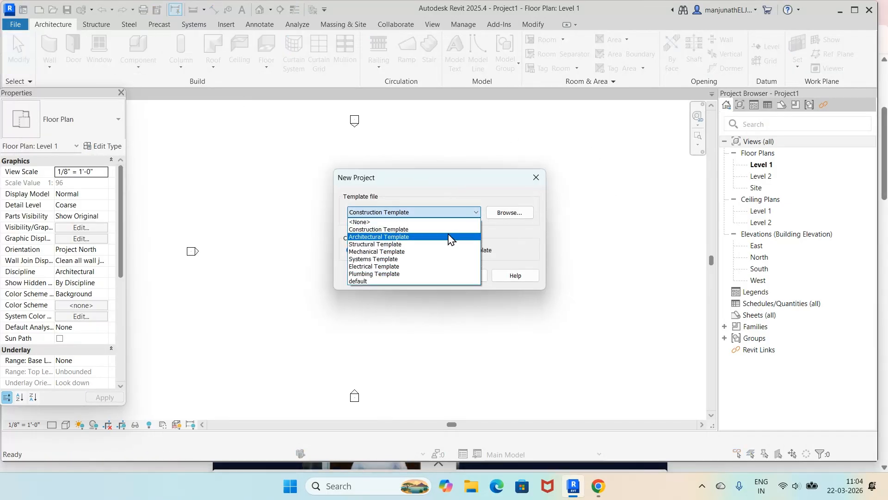
{"action": "left_click", "coordinate": [381, 284]}
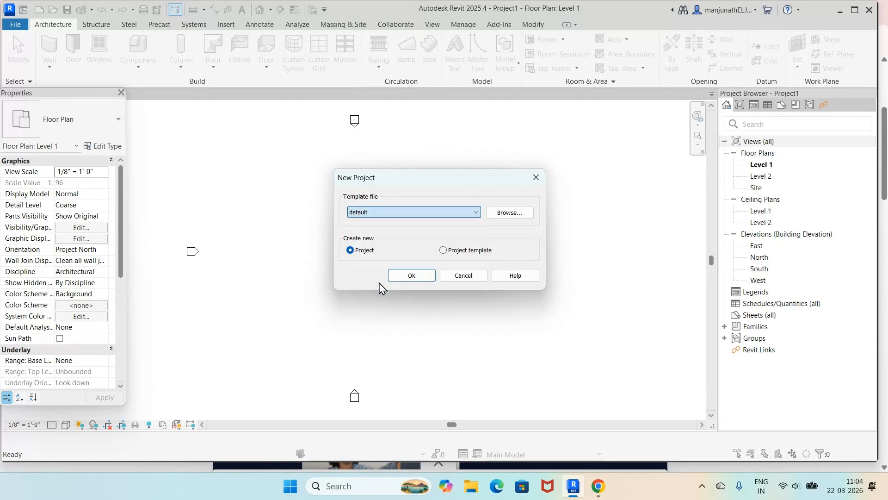
{"action": "left_click", "coordinate": [407, 277]}
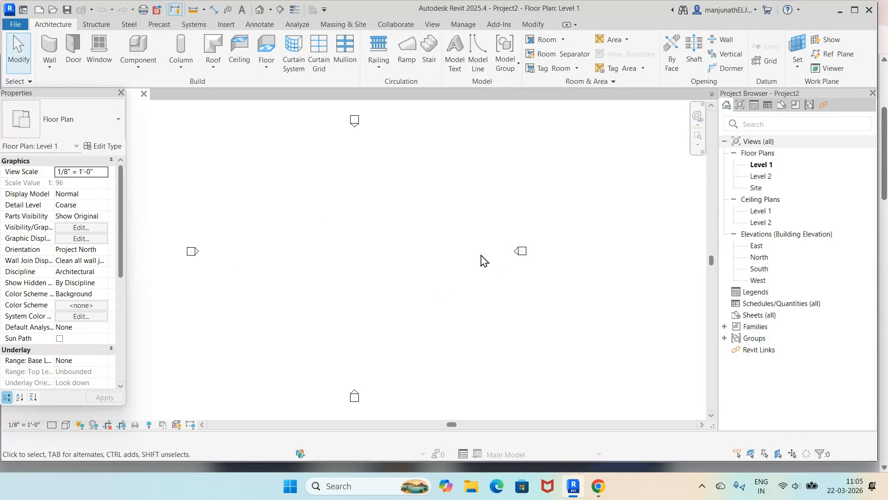
- Examine the level lines in the East, North, South and West elevation views and close all four views
{"action": "left_click", "coordinate": [759, 249]}
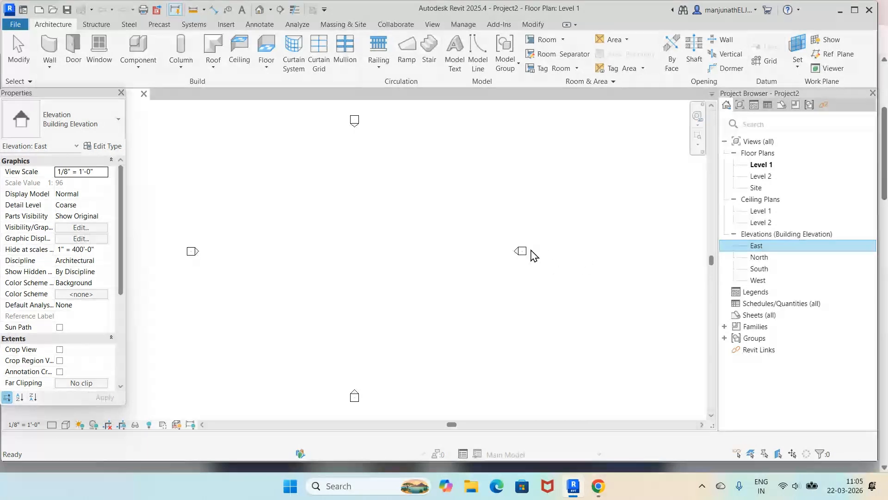
{"action": "double_click", "coordinate": [759, 250]}
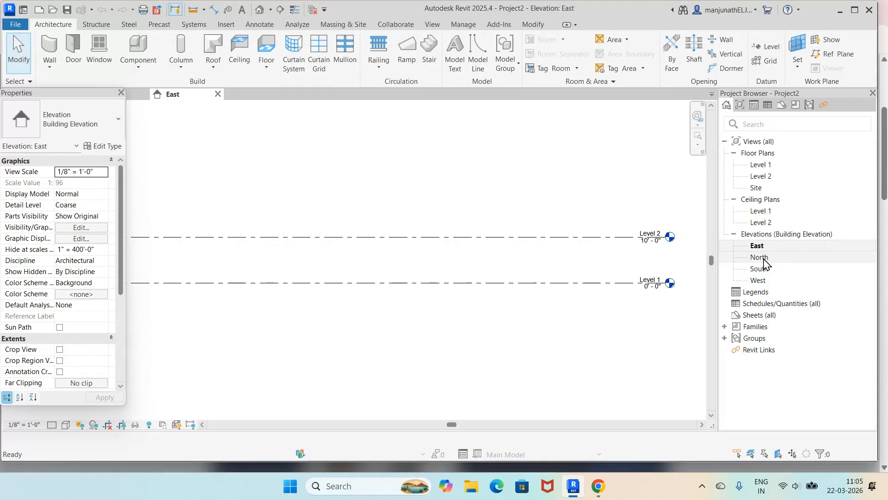
{"action": "double_click", "coordinate": [763, 259]}
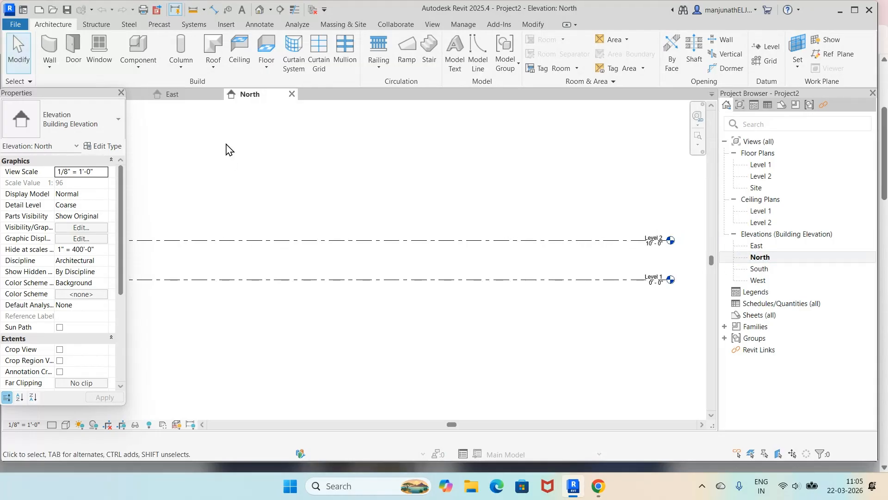
{"action": "double_click", "coordinate": [749, 271]}
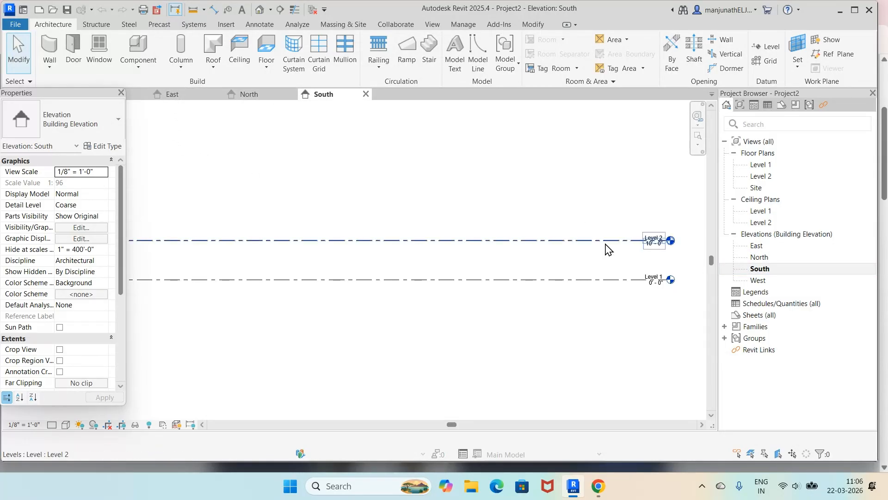
{"action": "double_click", "coordinate": [759, 280]}
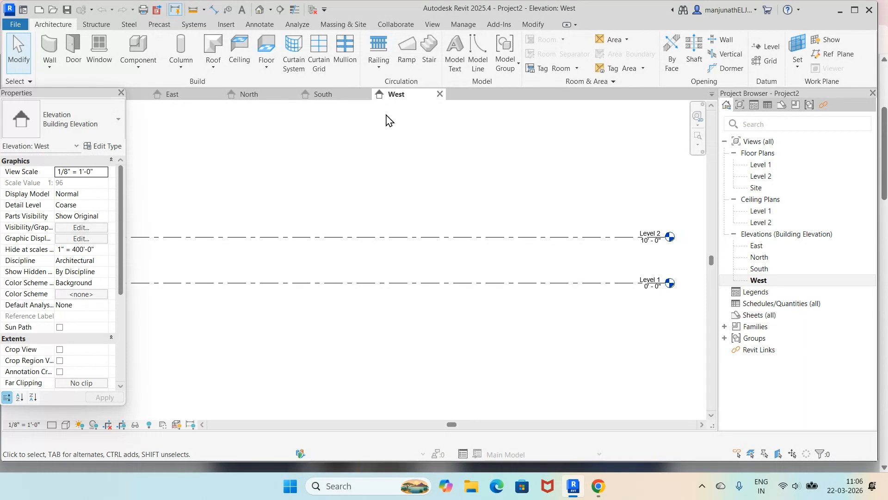
{"action": "left_click", "coordinate": [440, 95]}
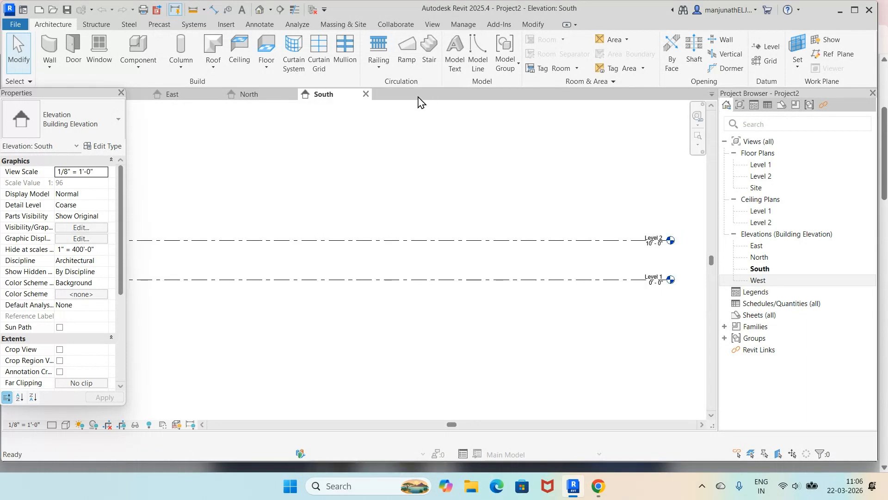
{"action": "left_click", "coordinate": [366, 94]}
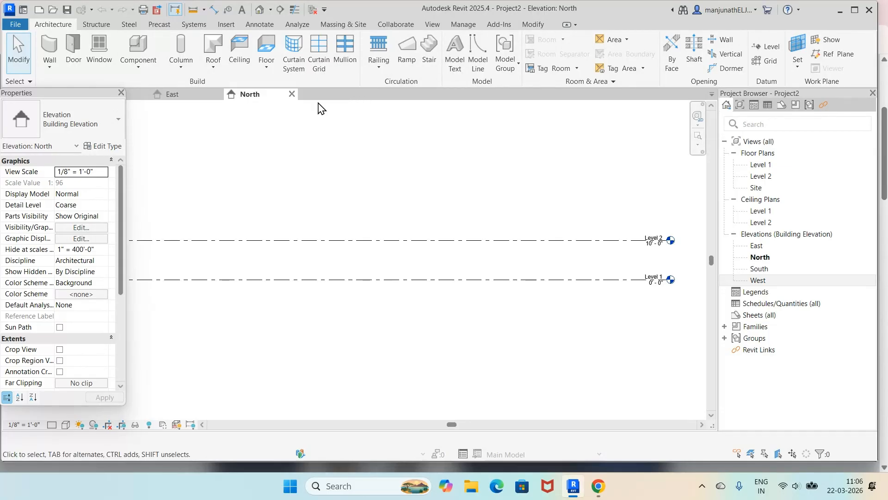
{"action": "left_click", "coordinate": [291, 94]}
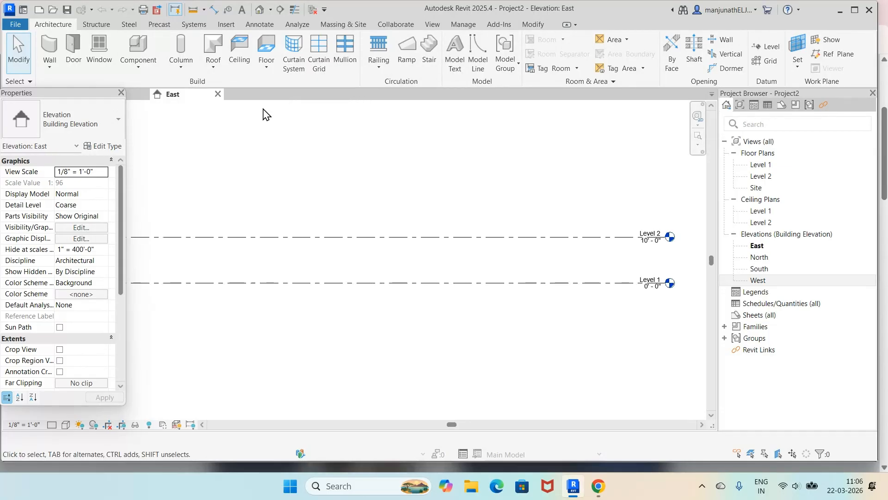
{"action": "left_click", "coordinate": [218, 94]}
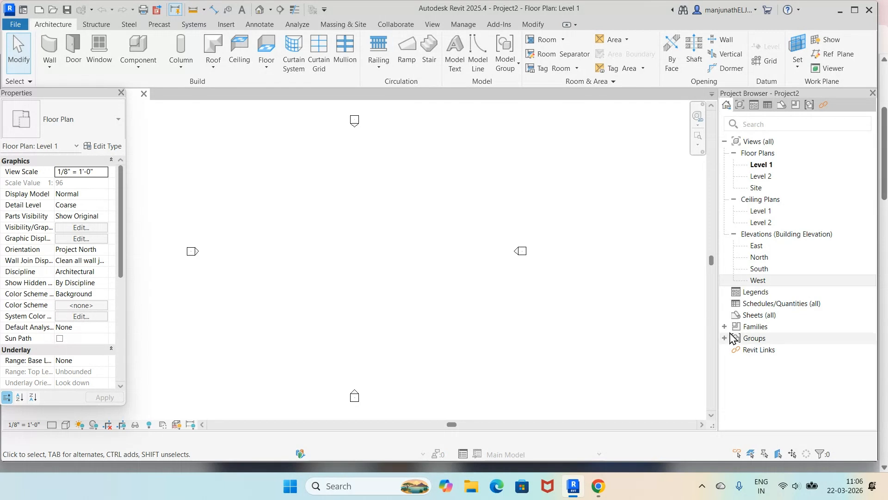
- Open the South elevation view and inspect the Level 1 and Level 2 lines and their heads
{"action": "left_click", "coordinate": [754, 272]}
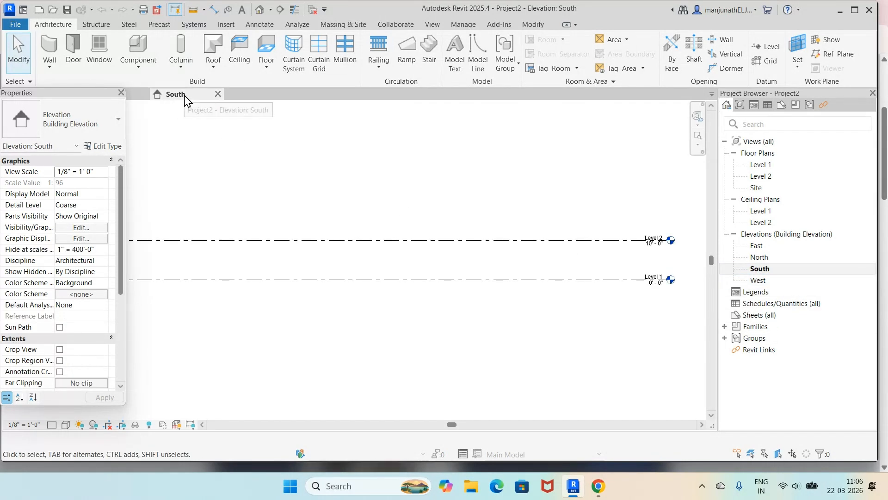
{"action": "scroll", "coordinate": [431, 215], "scroll_direction": "up", "scroll_amount": 3}
{"action": "scroll", "coordinate": [431, 215], "scroll_direction": "down", "scroll_amount": 5}
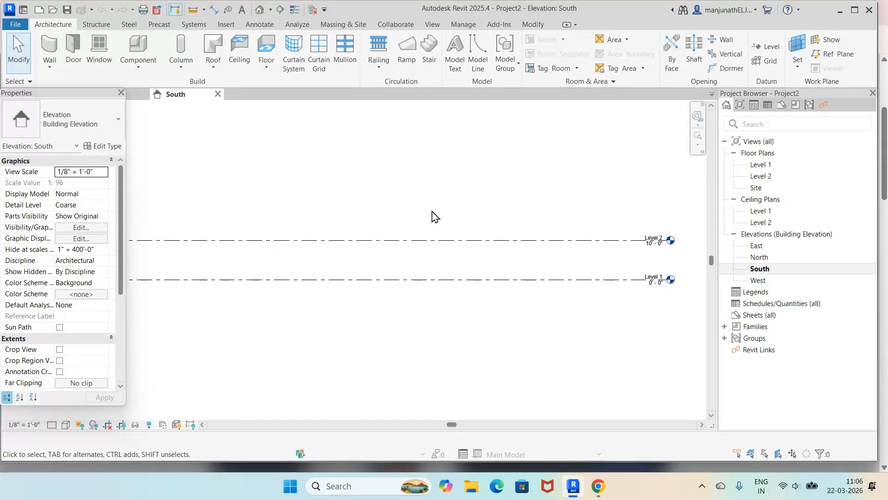
{"action": "scroll", "coordinate": [396, 201], "scroll_direction": "up", "scroll_amount": 1}
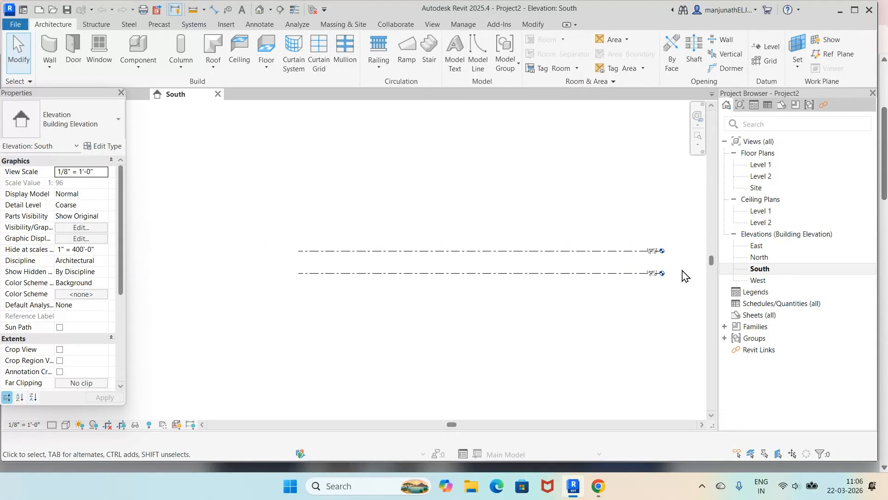
{"action": "scroll", "coordinate": [682, 276], "scroll_direction": "up", "scroll_amount": 4}
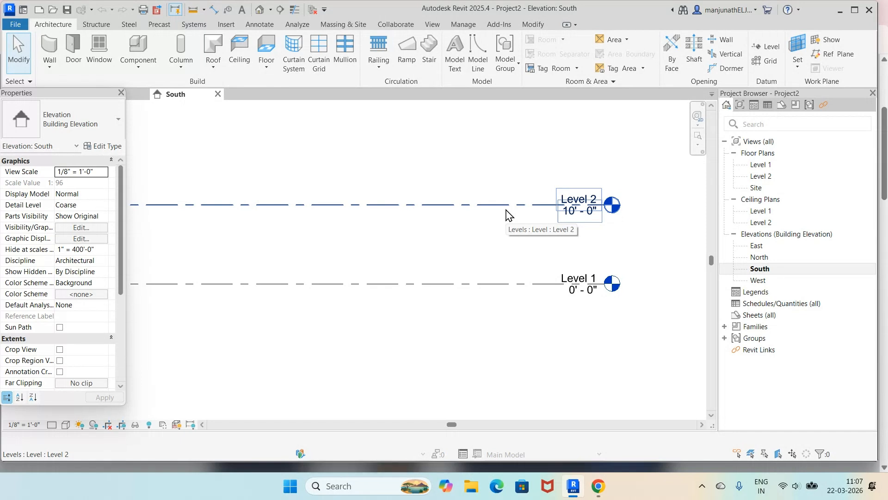
{"action": "scroll", "coordinate": [672, 228], "scroll_direction": "down", "scroll_amount": 5}
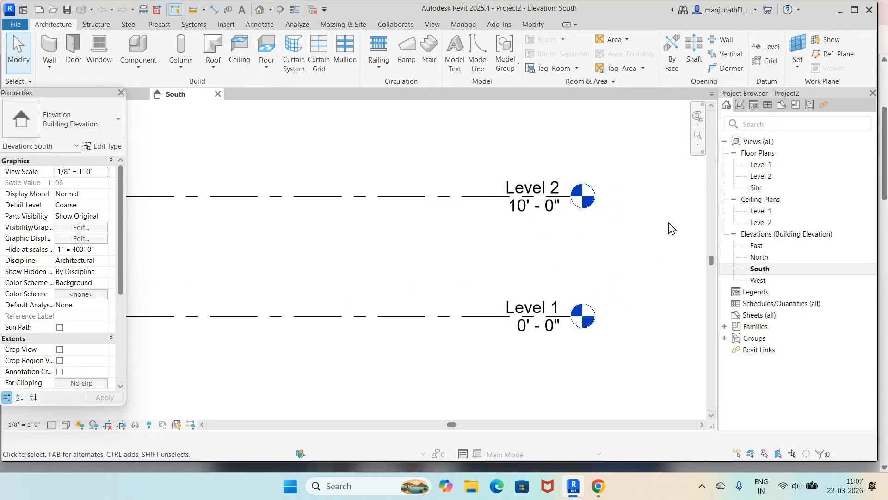
{"action": "scroll", "coordinate": [671, 228], "scroll_direction": "down", "scroll_amount": 2}
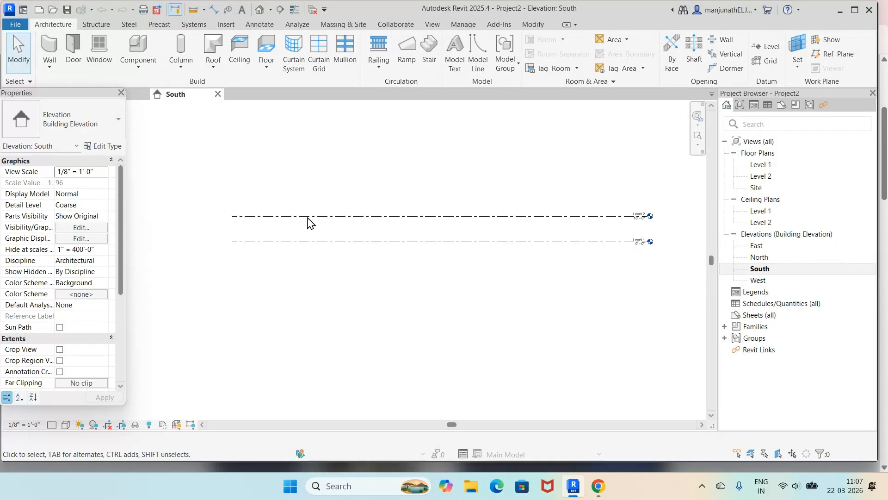
- Draw a new level about 9' 6" above Level 2, with both ends aligned to the existing level lines
{"action": "left_click", "coordinate": [768, 46]}
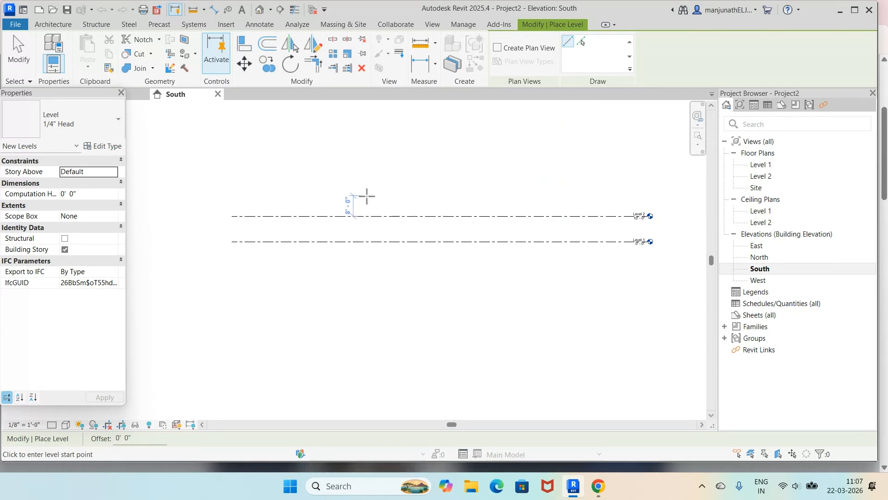
{"action": "scroll", "coordinate": [367, 196], "scroll_direction": "up", "scroll_amount": 3}
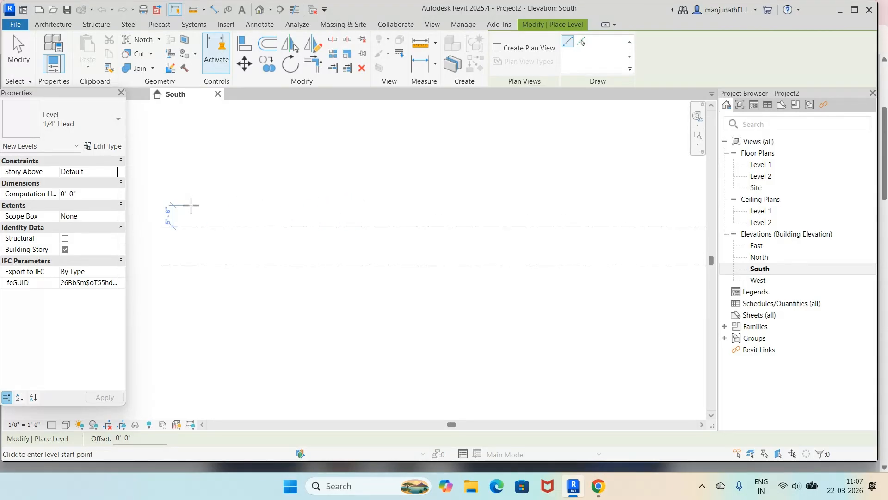
{"action": "left_click", "coordinate": [163, 191]}
{"action": "scroll", "coordinate": [526, 208], "scroll_direction": "up", "scroll_amount": 3}
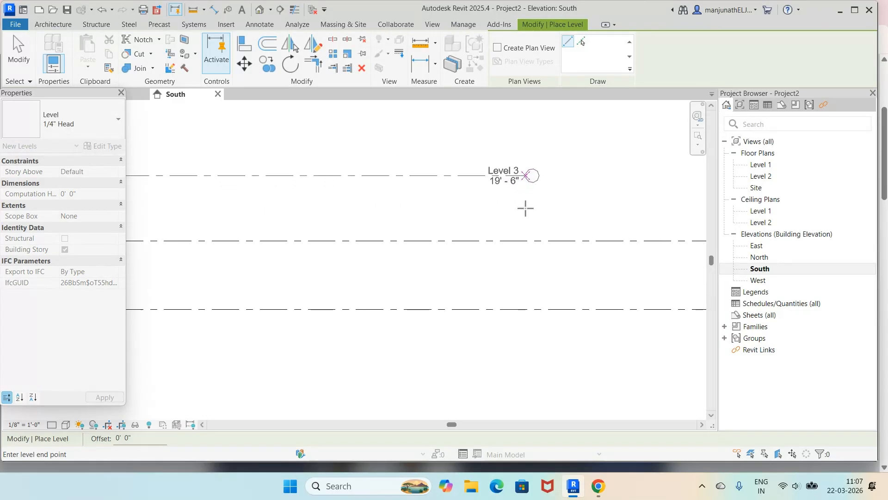
{"action": "scroll", "coordinate": [526, 209], "scroll_direction": "down", "scroll_amount": 5}
{"action": "scroll", "coordinate": [526, 209], "scroll_direction": "down", "scroll_amount": 2}
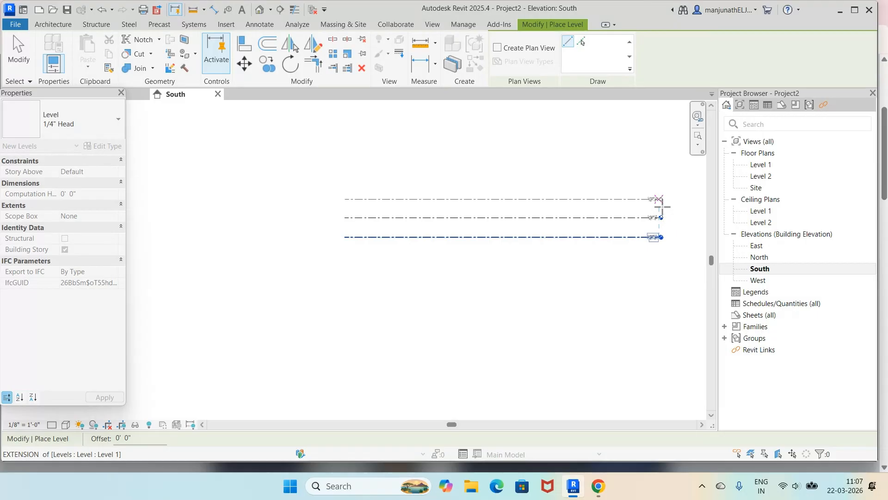
{"action": "left_click", "coordinate": [661, 206]}
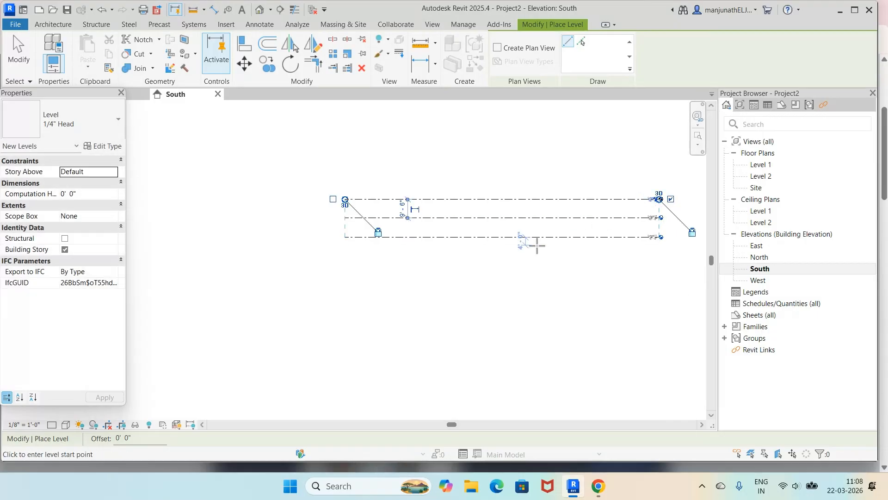
- Draw three more levels above Level 3, spaced about 12' 0" apart and aligned with the existing level ends
{"action": "left_click", "coordinate": [345, 175]}
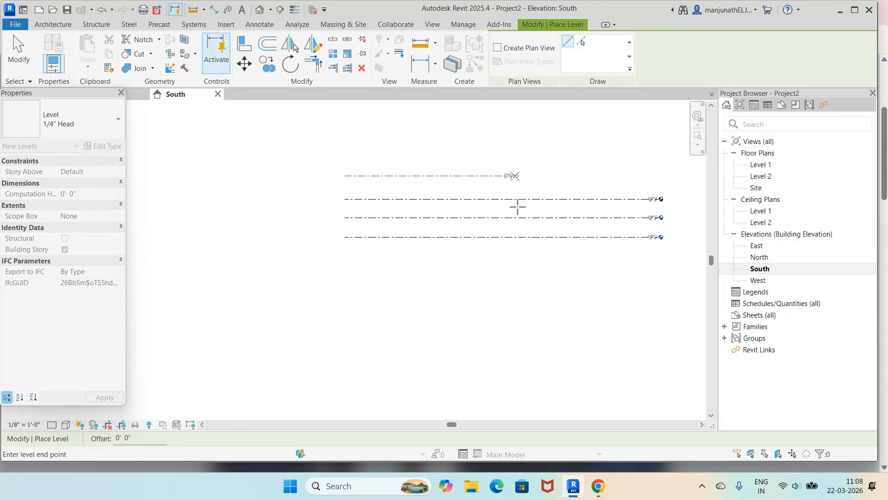
{"action": "left_click", "coordinate": [656, 199]}
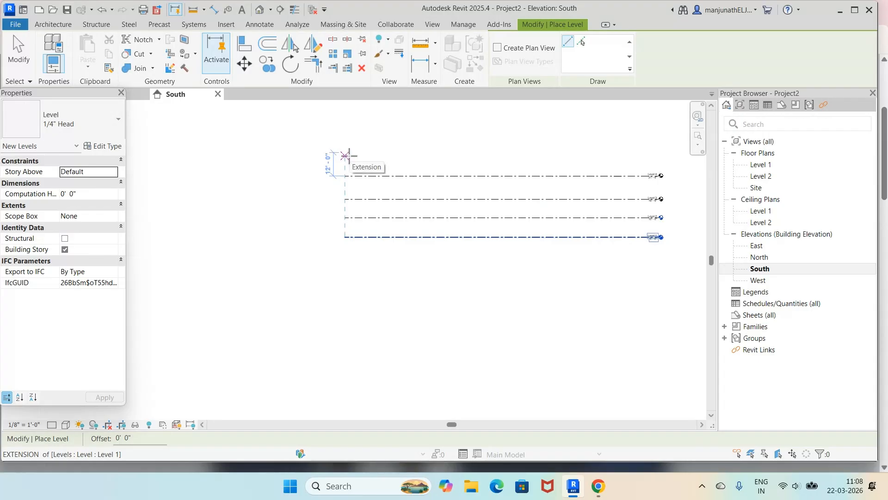
{"action": "left_click", "coordinate": [345, 155]}
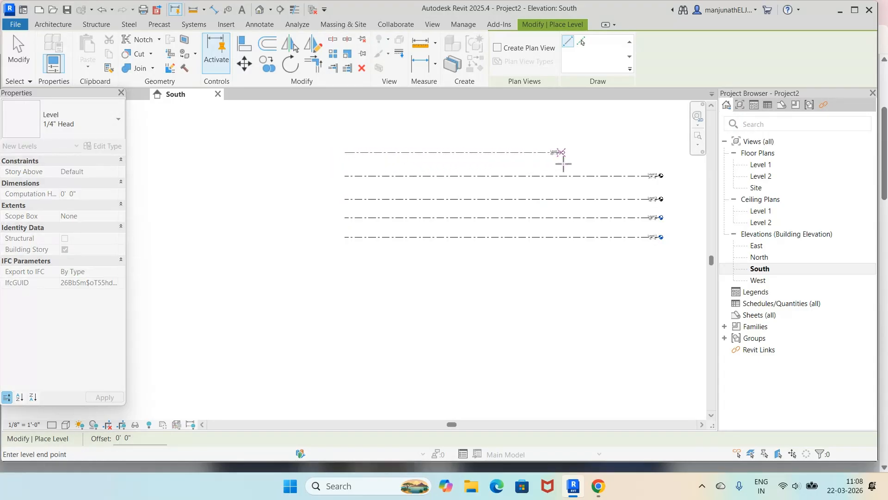
{"action": "left_click", "coordinate": [654, 172]}
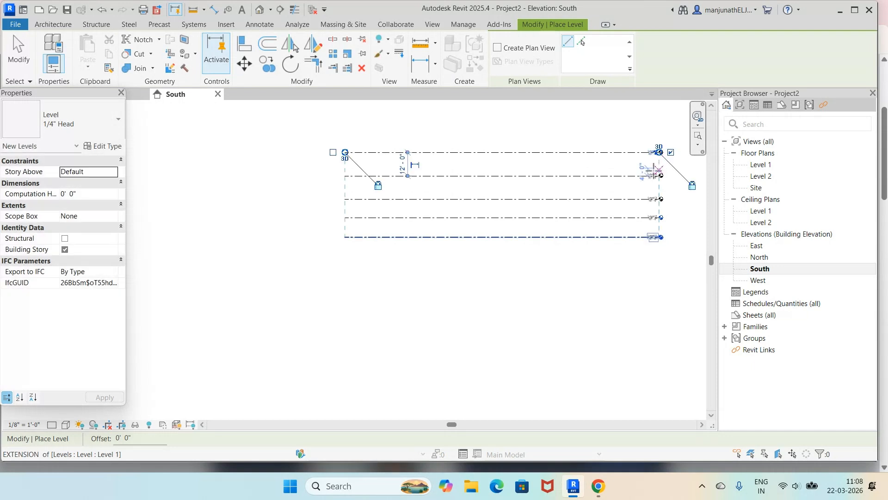
{"action": "left_click", "coordinate": [343, 129]}
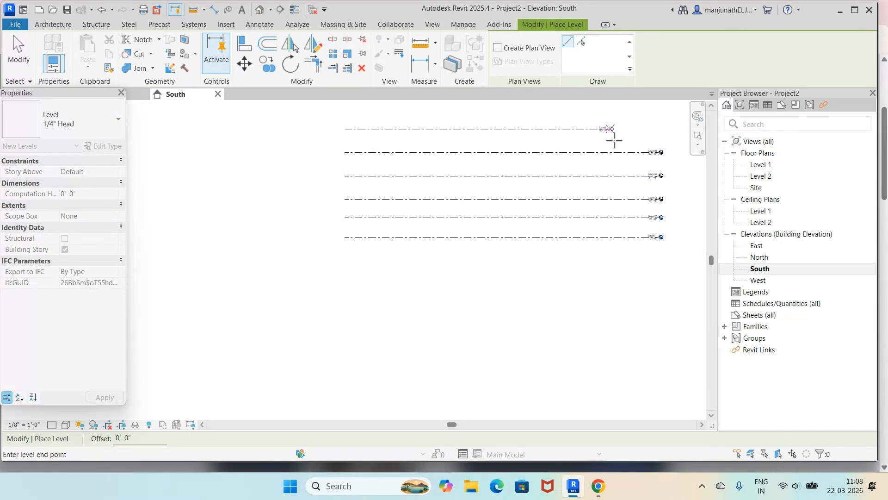
{"action": "left_click", "coordinate": [659, 132]}
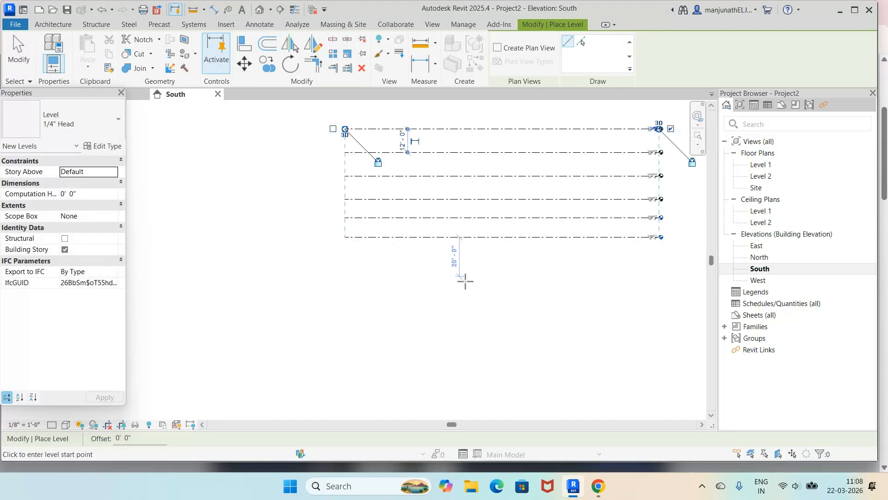
{"action": "key", "text": "Escape"}
{"action": "key", "text": "Escape"}
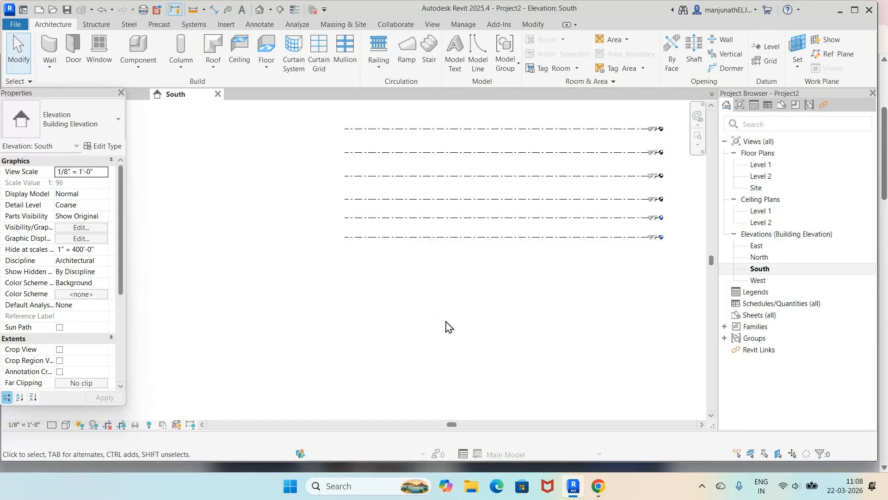
- Set the elevation of Level 3 to 20' 0" in the South elevation
{"action": "scroll", "coordinate": [543, 271], "scroll_direction": "down", "scroll_amount": 1}
{"action": "scroll", "coordinate": [541, 267], "scroll_direction": "up", "scroll_amount": 2}
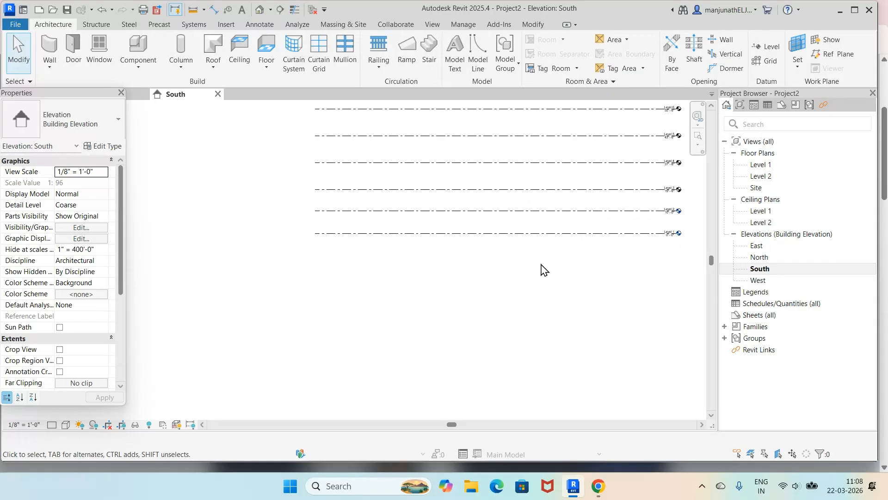
{"action": "scroll", "coordinate": [687, 191], "scroll_direction": "up", "scroll_amount": 1}
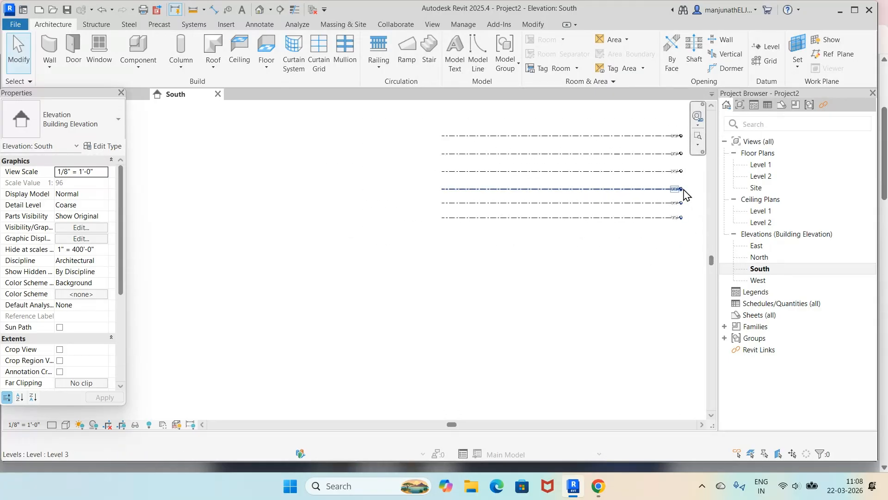
{"action": "right_click", "coordinate": [423, 265]}
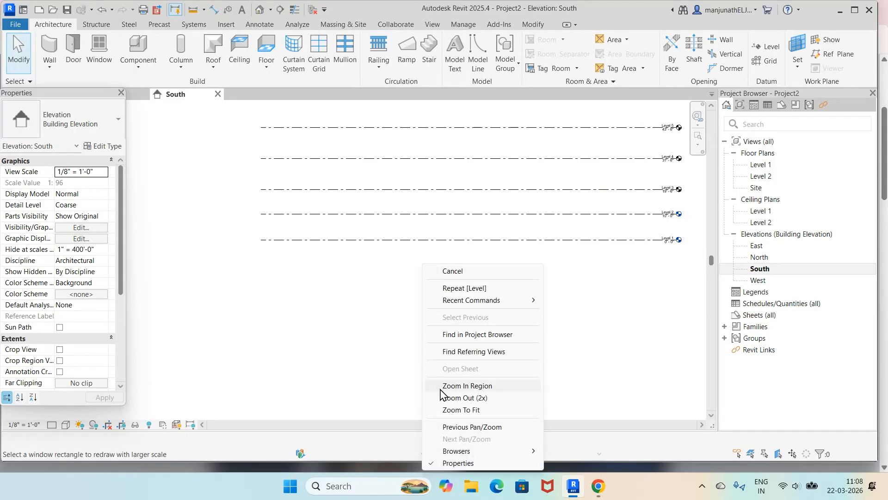
{"action": "left_click", "coordinate": [461, 410]}
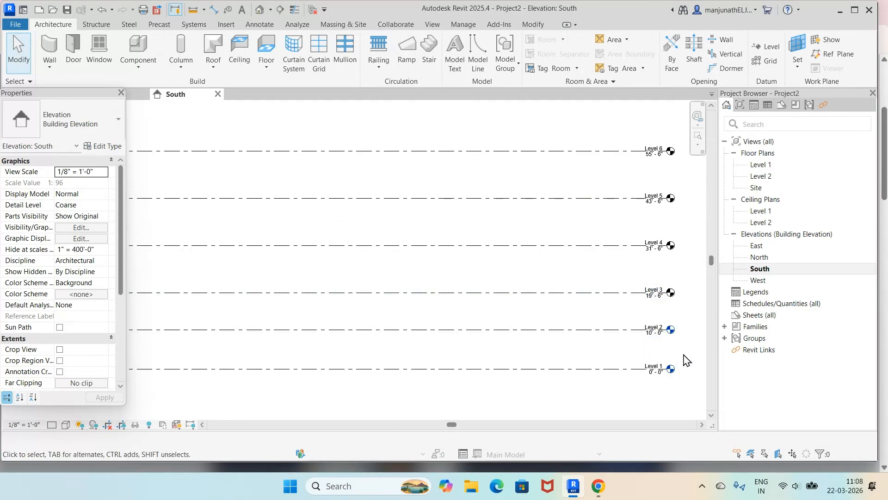
{"action": "scroll", "coordinate": [687, 360], "scroll_direction": "up", "scroll_amount": 2}
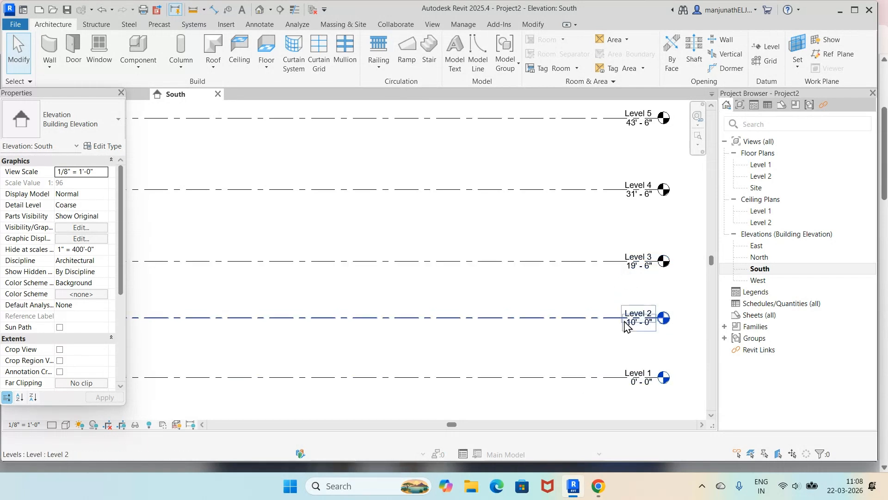
{"action": "double_click", "coordinate": [630, 268]}
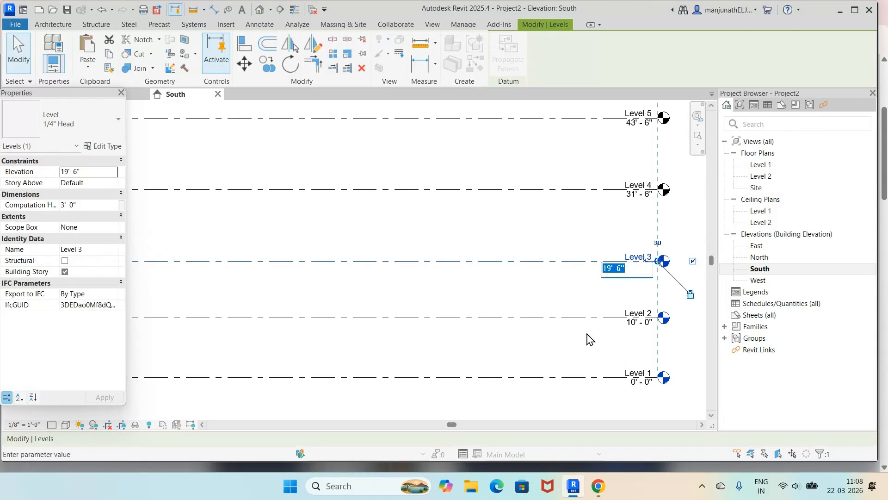
{"action": "type", "text": "20"}
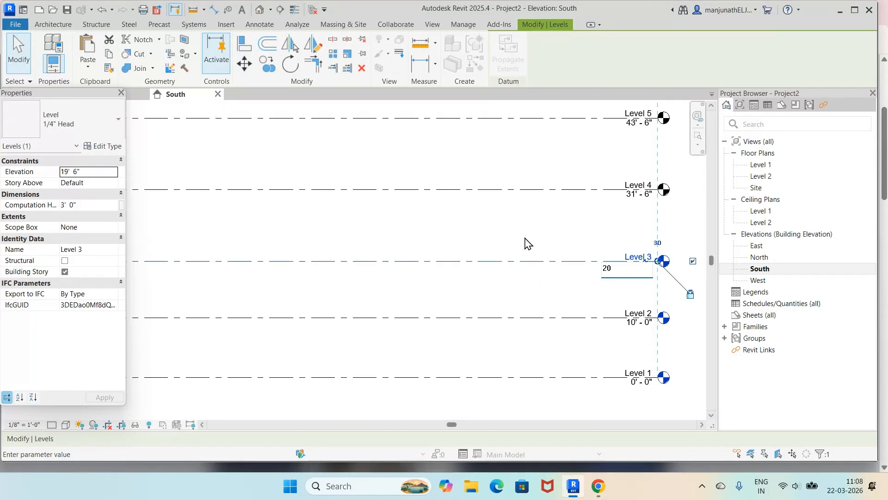
{"action": "key", "text": "Return"}
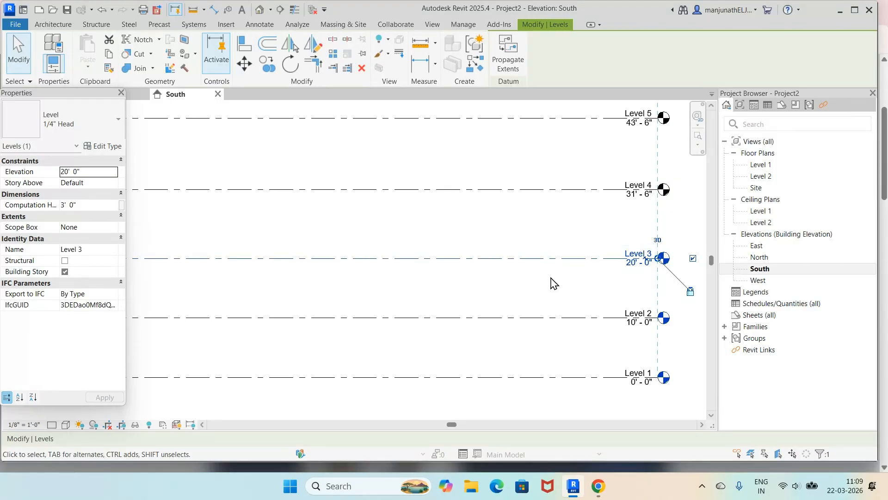
{"action": "left_click", "coordinate": [562, 239]}
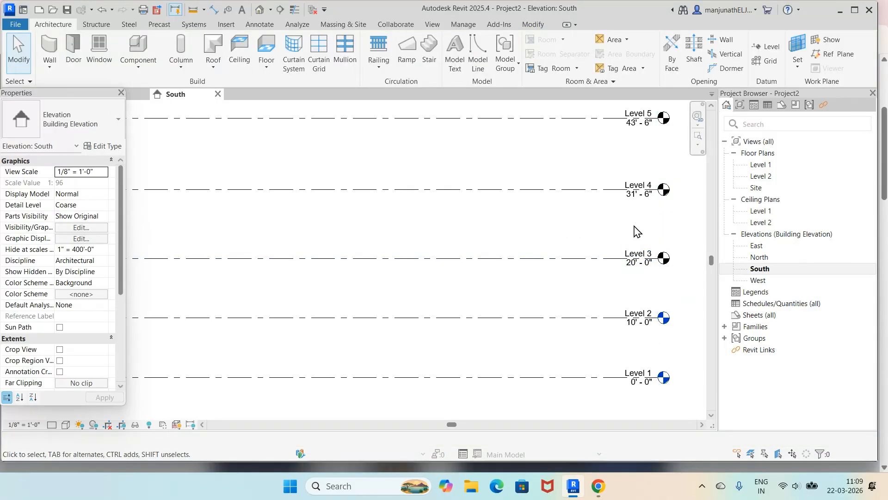
- Change the elevation of Level 4 to 30' 0"
{"action": "left_click", "coordinate": [639, 194]}
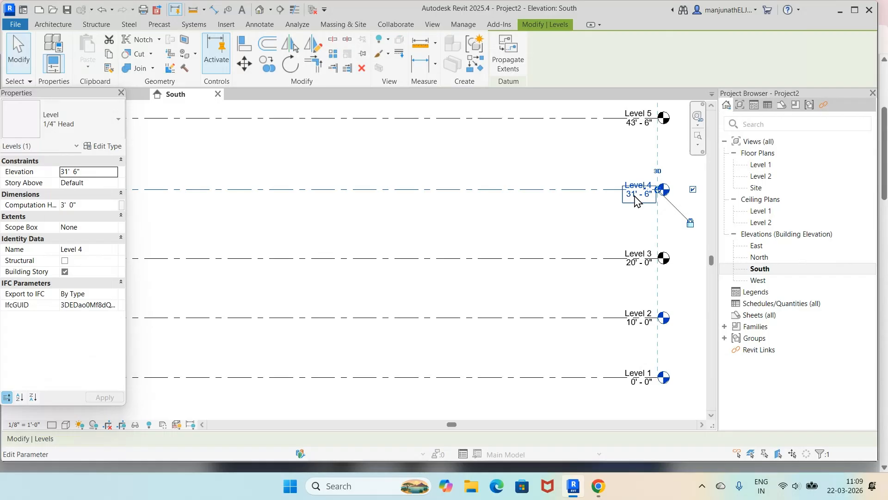
{"action": "left_click", "coordinate": [638, 193]}
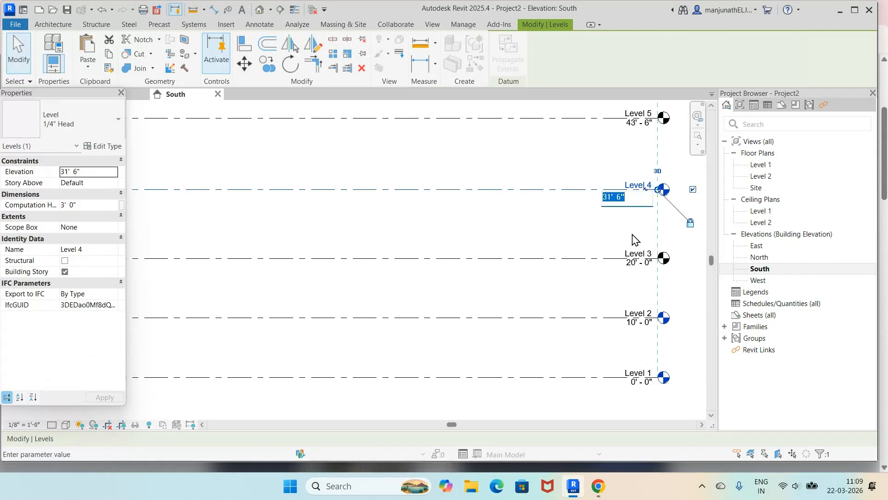
{"action": "type", "text": "30"}
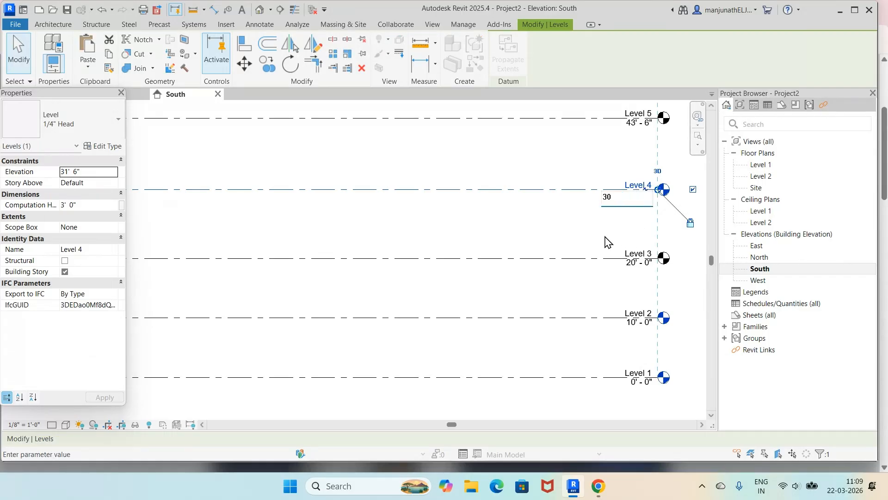
{"action": "key", "text": "Return"}
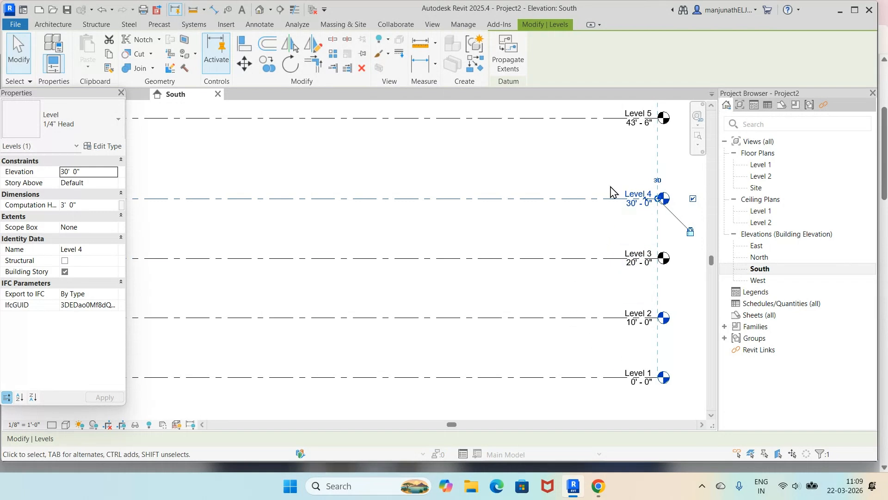
- Change the elevation of Level 5 to 40' 0"
{"action": "left_click", "coordinate": [631, 131]}
{"action": "left_click", "coordinate": [632, 131]}
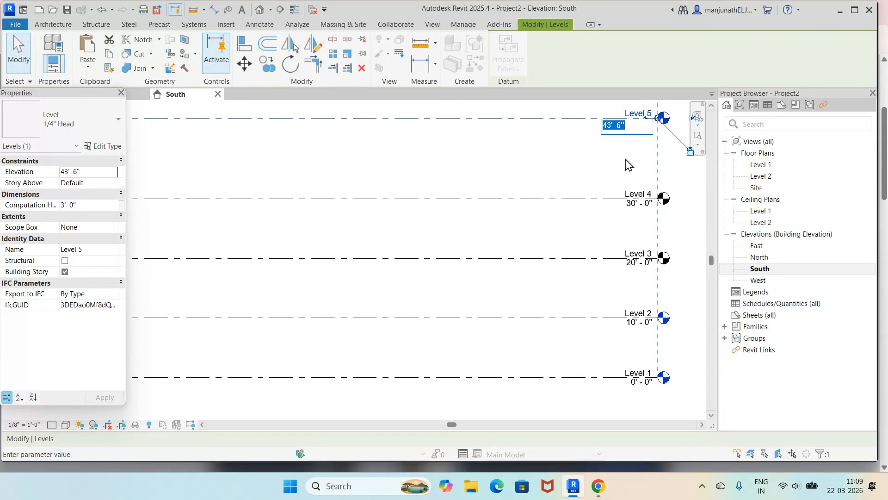
{"action": "type", "text": "40"}
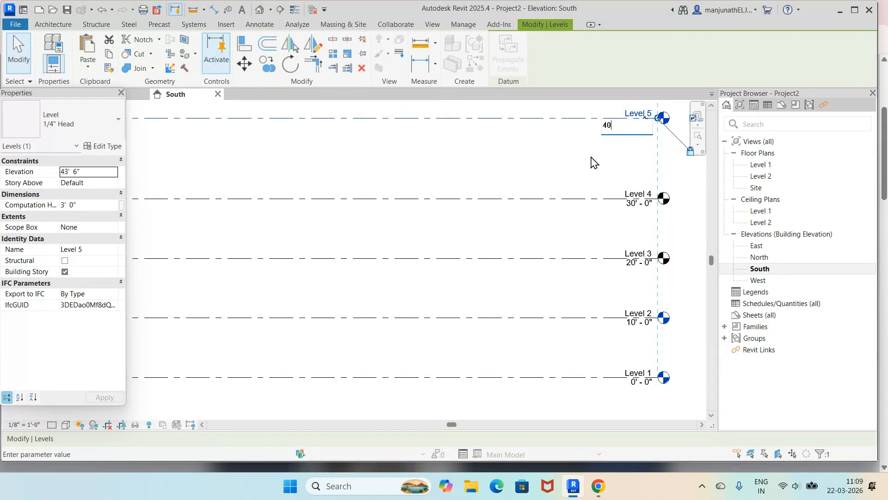
{"action": "key", "text": "Return"}
- Set the elevation of Level 6, the topmost level, to 50' 0"
{"action": "scroll", "coordinate": [557, 173], "scroll_direction": "down", "scroll_amount": 2}
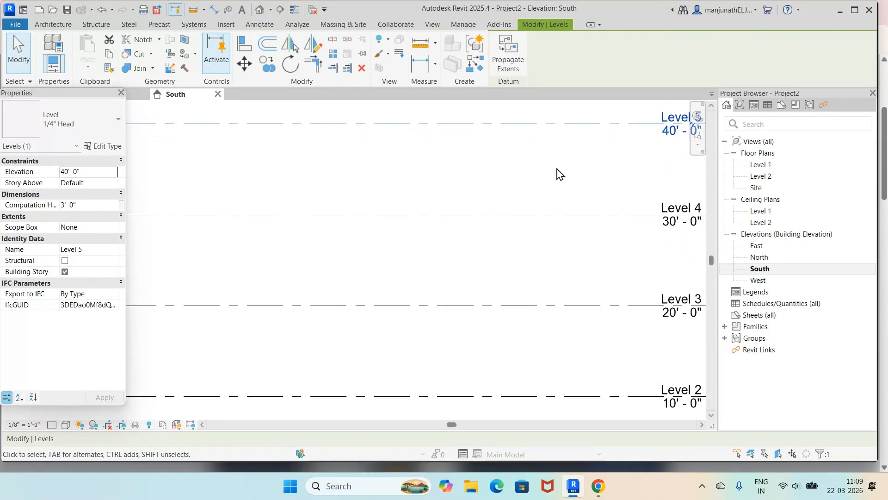
{"action": "scroll", "coordinate": [560, 173], "scroll_direction": "down", "scroll_amount": 3}
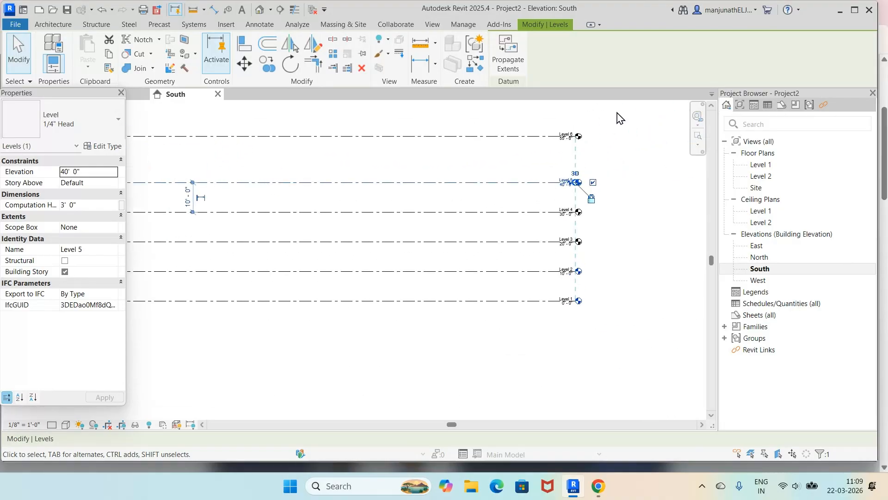
{"action": "scroll", "coordinate": [620, 118], "scroll_direction": "up", "scroll_amount": 5}
{"action": "scroll", "coordinate": [620, 118], "scroll_direction": "up", "scroll_amount": 1}
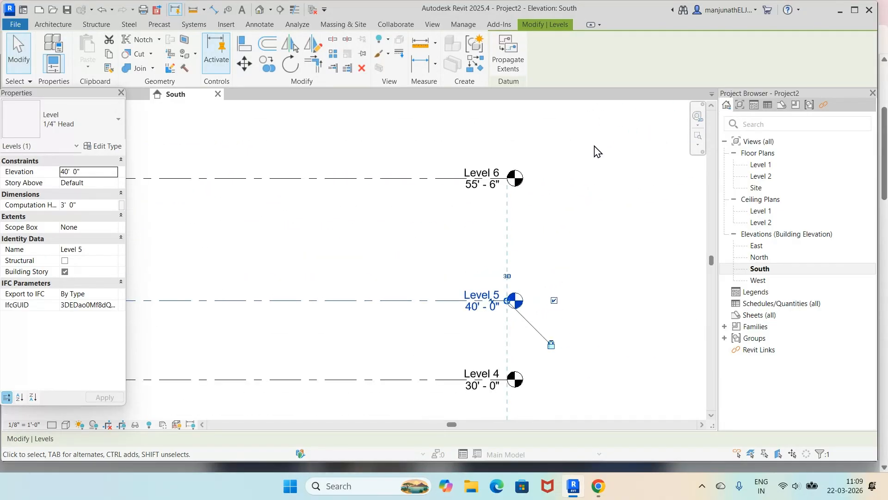
{"action": "left_click", "coordinate": [481, 185]}
{"action": "left_click", "coordinate": [481, 185]}
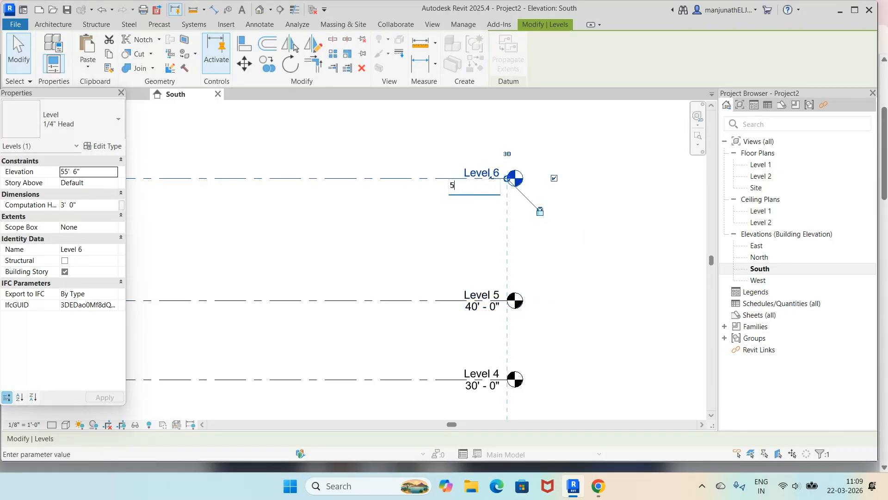
{"action": "key", "text": "Return"}
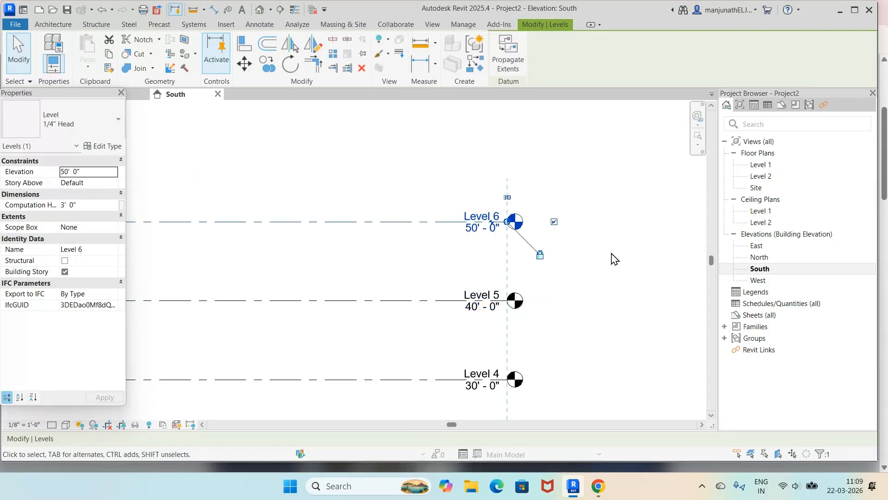
- Show the level head at the left end of the Level 1 line as well
{"action": "scroll", "coordinate": [614, 258], "scroll_direction": "up", "scroll_amount": 2}
{"action": "scroll", "coordinate": [614, 258], "scroll_direction": "down", "scroll_amount": 8}
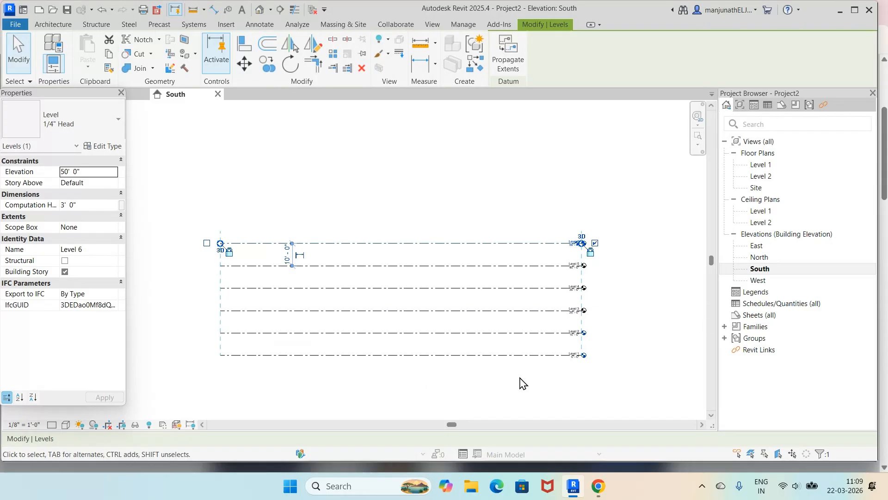
{"action": "scroll", "coordinate": [521, 382], "scroll_direction": "up", "scroll_amount": 5}
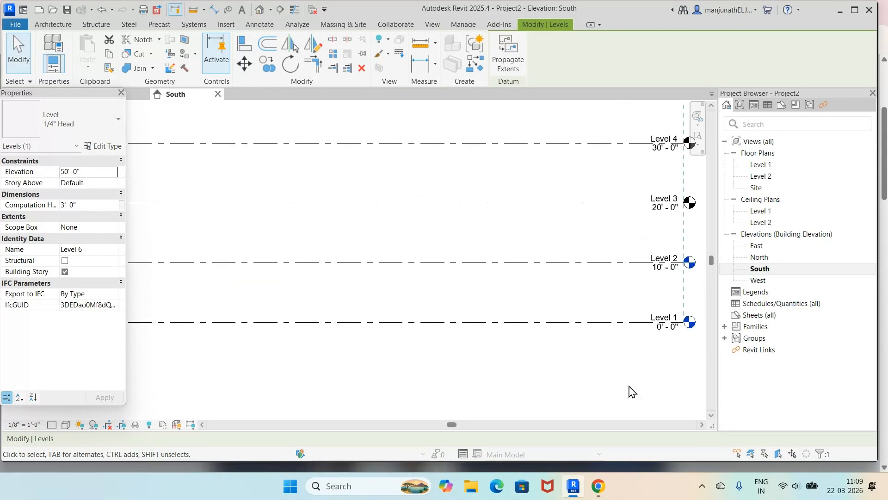
{"action": "scroll", "coordinate": [700, 336], "scroll_direction": "down", "scroll_amount": 3}
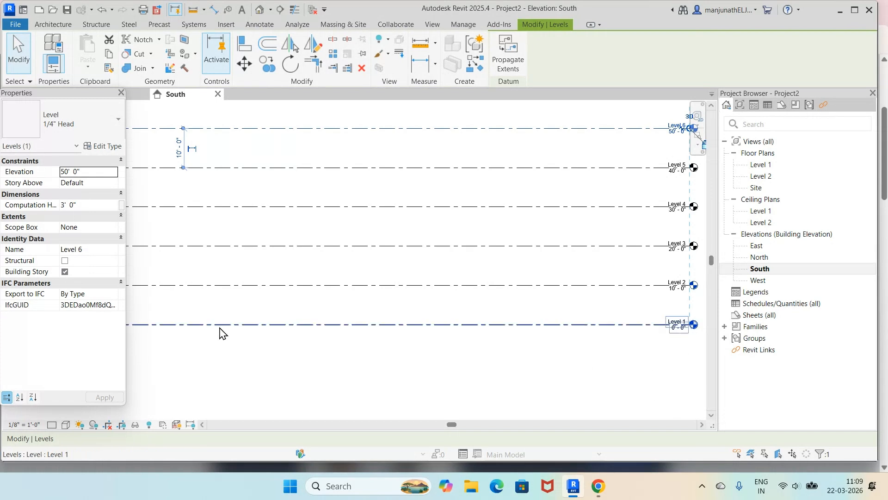
{"action": "scroll", "coordinate": [220, 347], "scroll_direction": "down", "scroll_amount": 4}
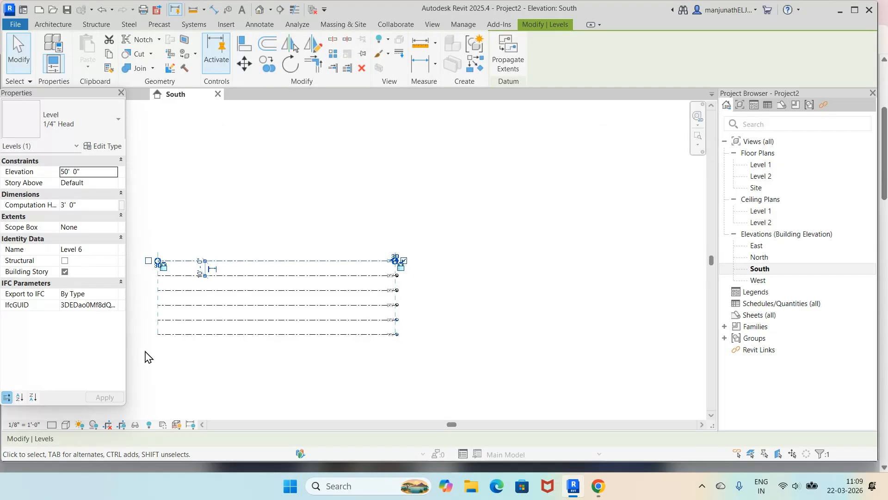
{"action": "scroll", "coordinate": [148, 353], "scroll_direction": "down", "scroll_amount": 2}
{"action": "scroll", "coordinate": [149, 352], "scroll_direction": "up", "scroll_amount": 6}
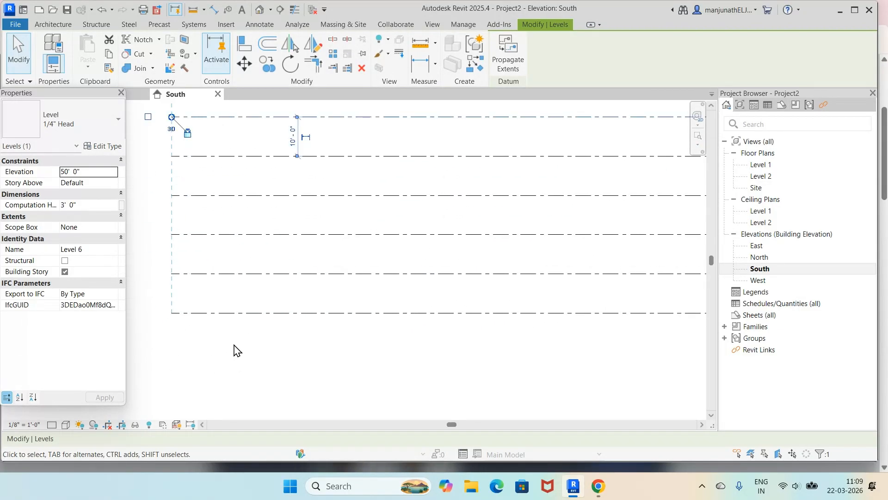
{"action": "left_click", "coordinate": [233, 313]}
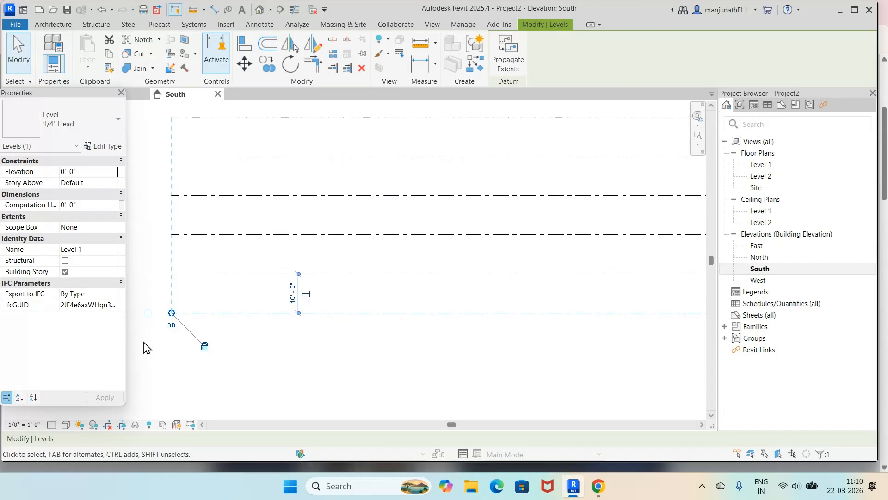
{"action": "left_click", "coordinate": [148, 313]}
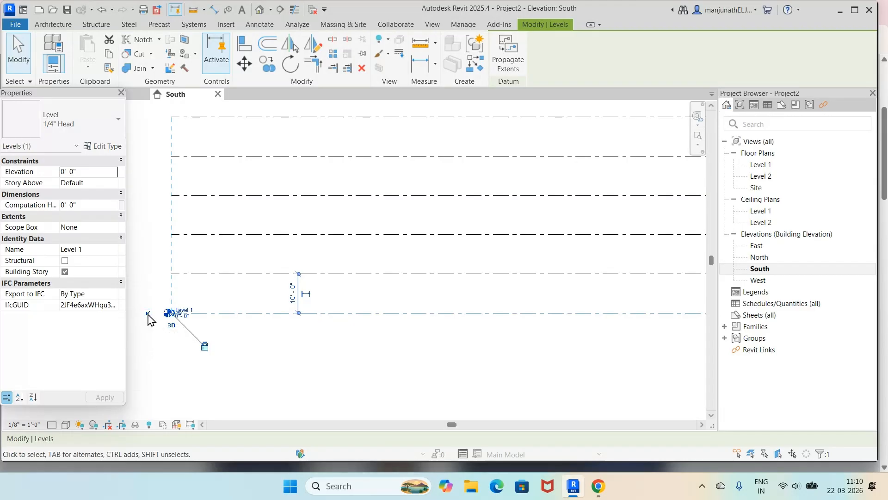
{"action": "scroll", "coordinate": [164, 332], "scroll_direction": "up", "scroll_amount": 1}
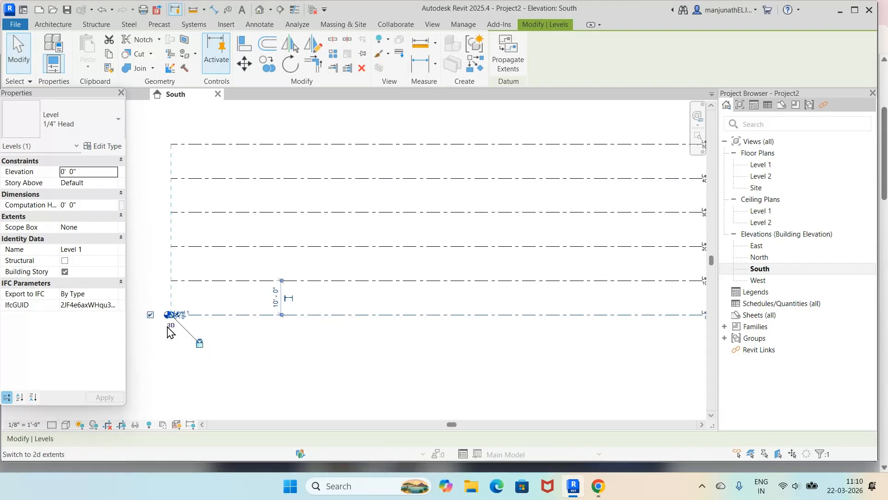
{"action": "scroll", "coordinate": [170, 332], "scroll_direction": "up", "scroll_amount": 2}
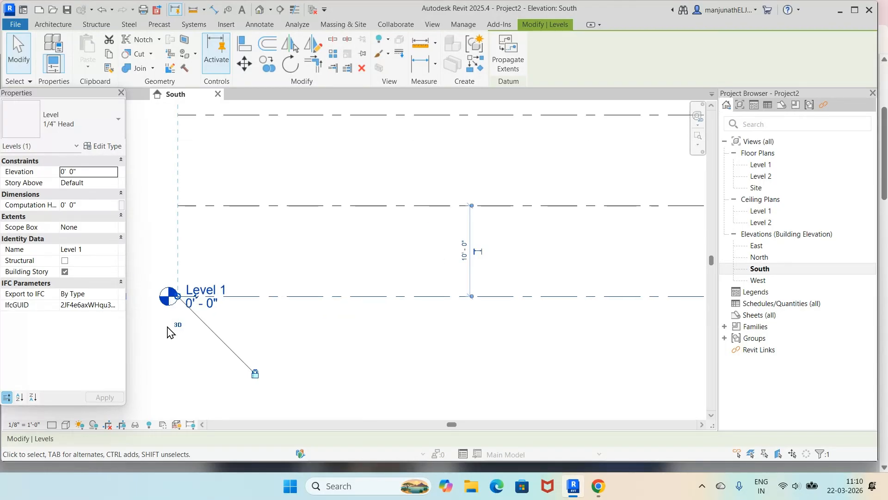
{"action": "left_click", "coordinate": [246, 259]}
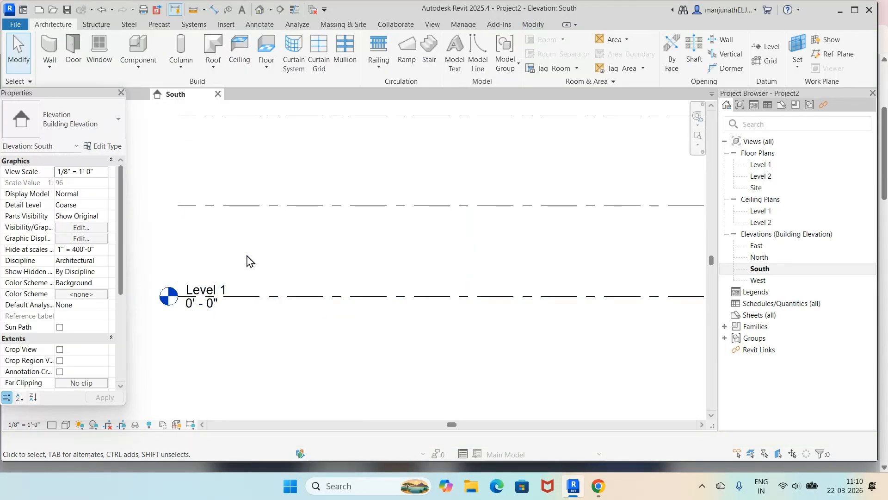
- Turn on the level heads at the left ends of the Level 2 and Level 3 lines
{"action": "left_click", "coordinate": [270, 214]}
{"action": "scroll", "coordinate": [175, 240], "scroll_direction": "up", "scroll_amount": 3}
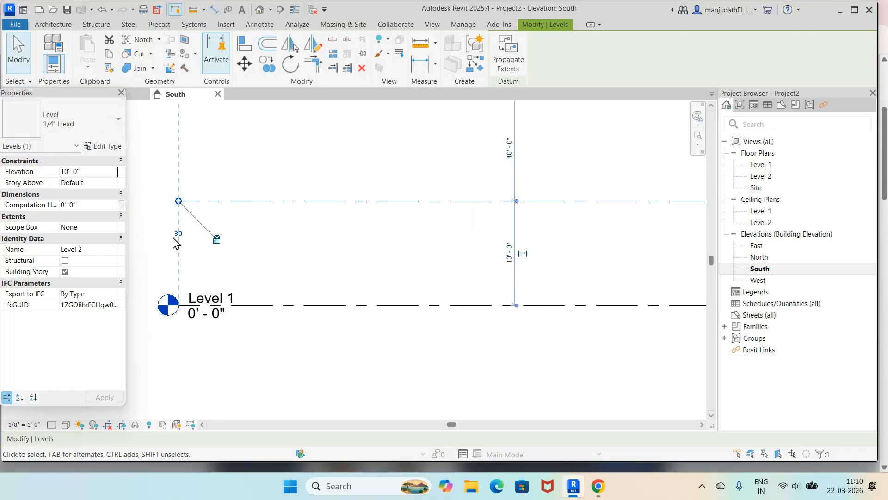
{"action": "scroll", "coordinate": [175, 241], "scroll_direction": "down", "scroll_amount": 5}
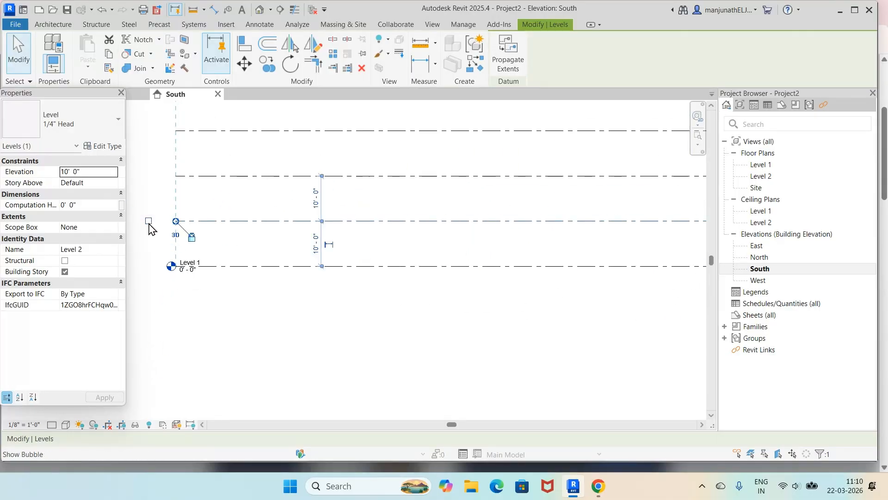
{"action": "left_click", "coordinate": [262, 329]}
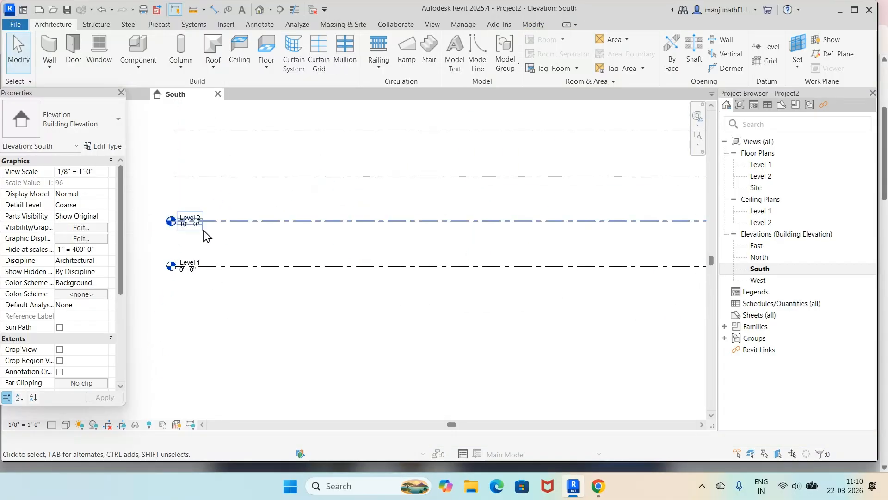
{"action": "left_click", "coordinate": [196, 176]}
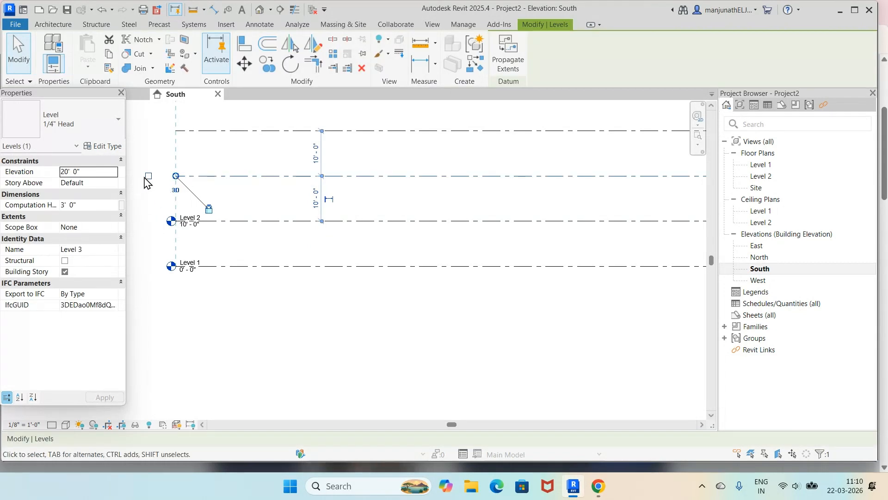
{"action": "left_click", "coordinate": [148, 176]}
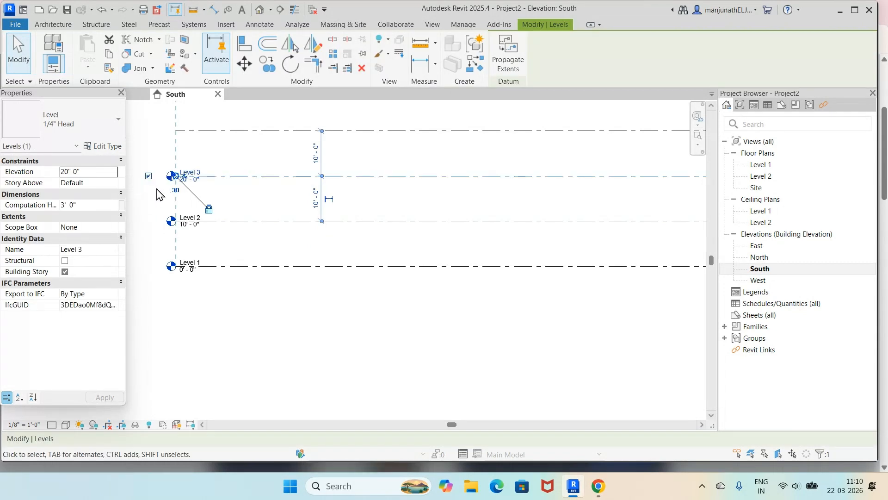
- Turn on the level heads at the left ends of the Level 4, Level 5 and Level 6 lines
{"action": "scroll", "coordinate": [157, 193], "scroll_direction": "down", "scroll_amount": 5}
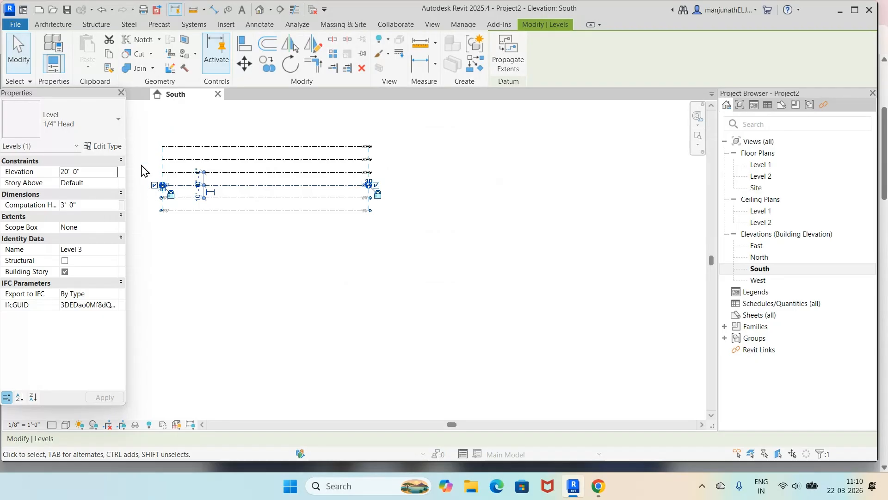
{"action": "scroll", "coordinate": [153, 139], "scroll_direction": "up", "scroll_amount": 4}
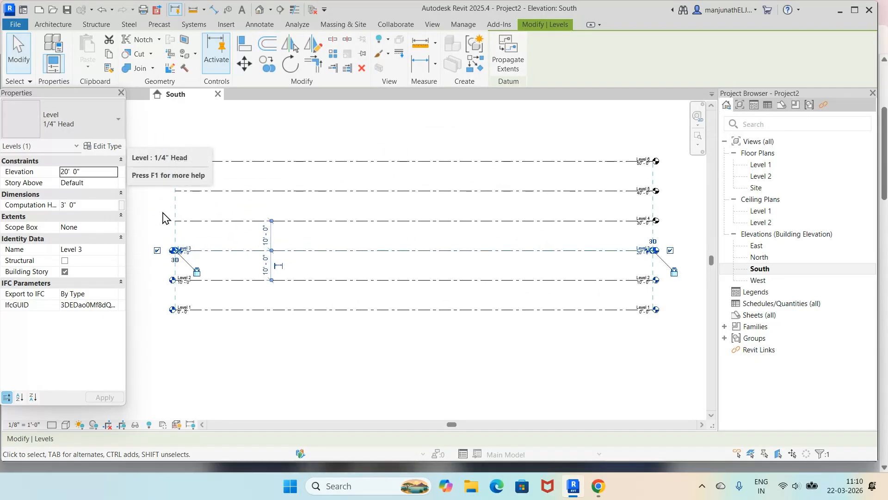
{"action": "left_click", "coordinate": [202, 221]}
{"action": "left_click", "coordinate": [157, 220]}
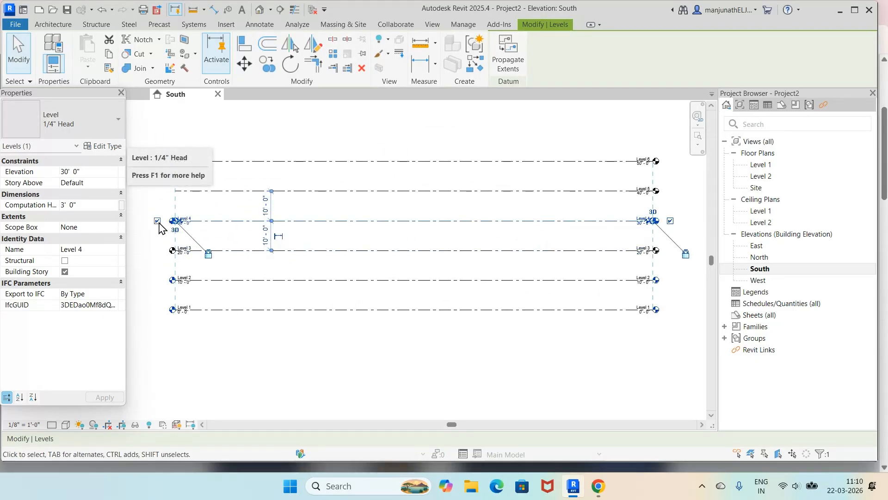
{"action": "key", "text": "Escape"}
{"action": "left_click", "coordinate": [201, 190]}
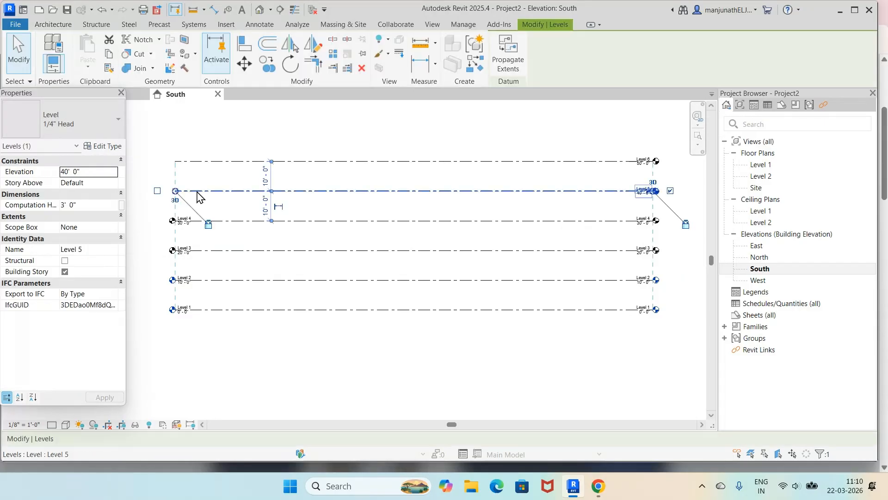
{"action": "left_click", "coordinate": [157, 191]}
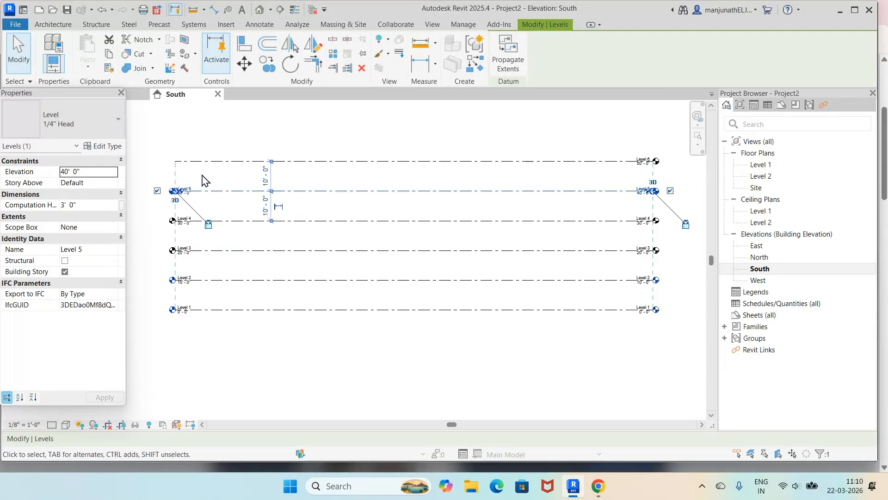
{"action": "key", "text": "Escape"}
{"action": "left_click", "coordinate": [196, 162]}
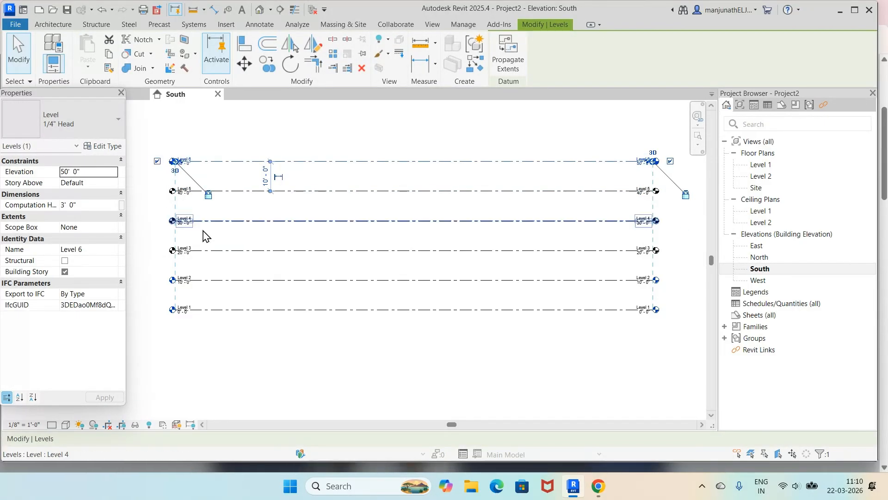
- Shorten the six aligned level lines together by pulling the left end of Level 1 inward
{"action": "left_click", "coordinate": [397, 424]}
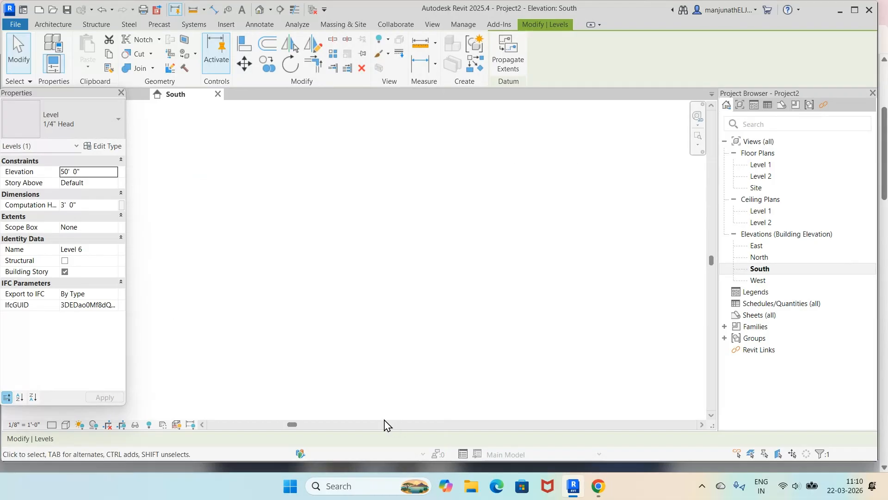
{"action": "left_click", "coordinate": [342, 251]}
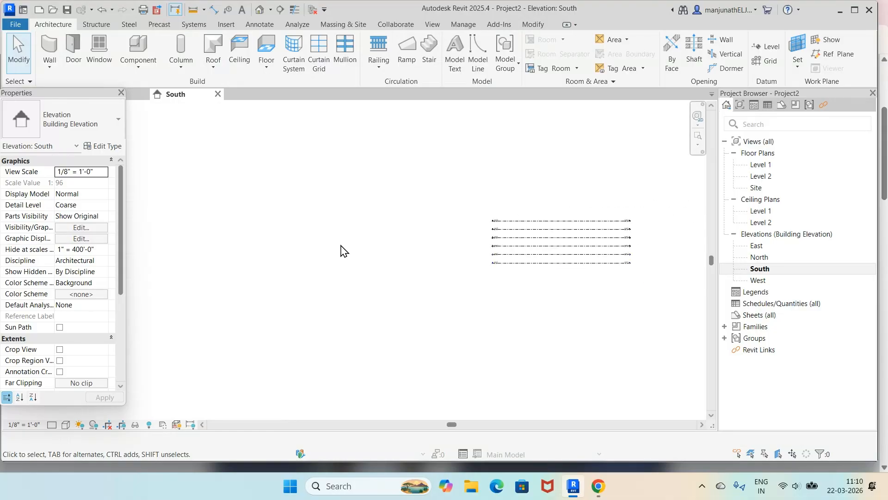
{"action": "right_click", "coordinate": [342, 251]}
{"action": "left_click", "coordinate": [364, 391]}
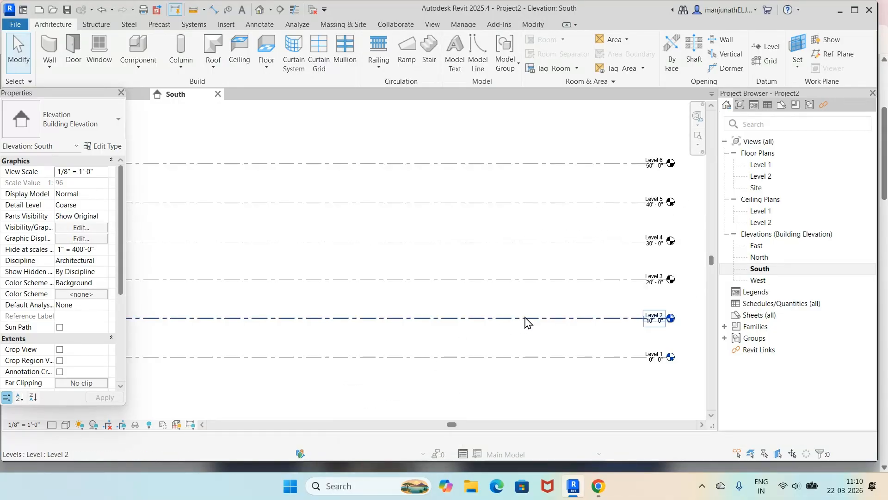
{"action": "scroll", "coordinate": [363, 304], "scroll_direction": "down", "scroll_amount": 4}
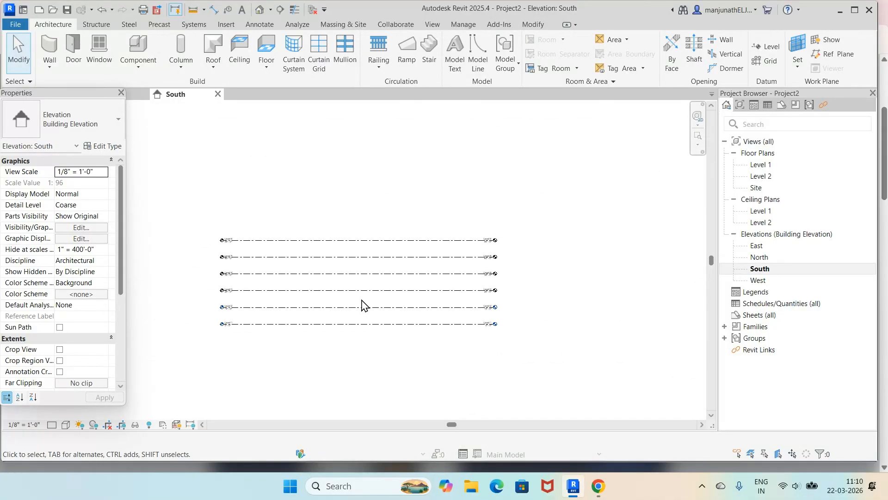
{"action": "scroll", "coordinate": [203, 215], "scroll_direction": "down", "scroll_amount": 1}
{"action": "scroll", "coordinate": [204, 215], "scroll_direction": "up", "scroll_amount": 1}
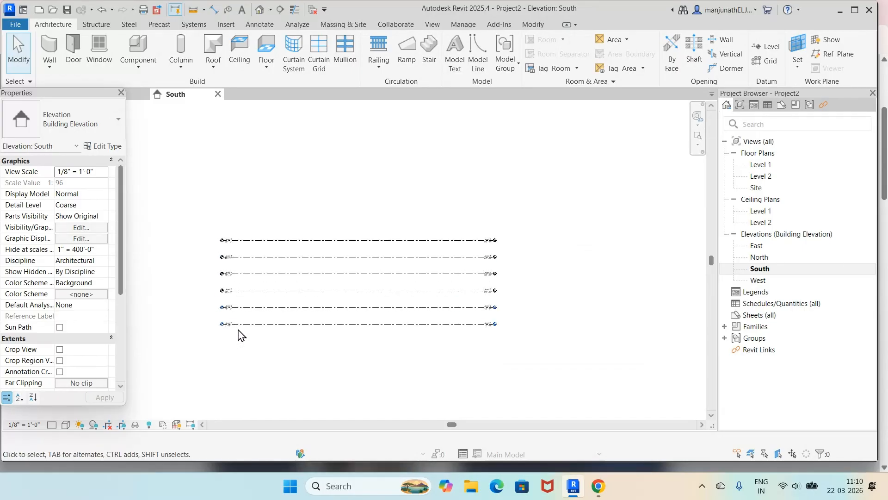
{"action": "scroll", "coordinate": [231, 329], "scroll_direction": "up", "scroll_amount": 5}
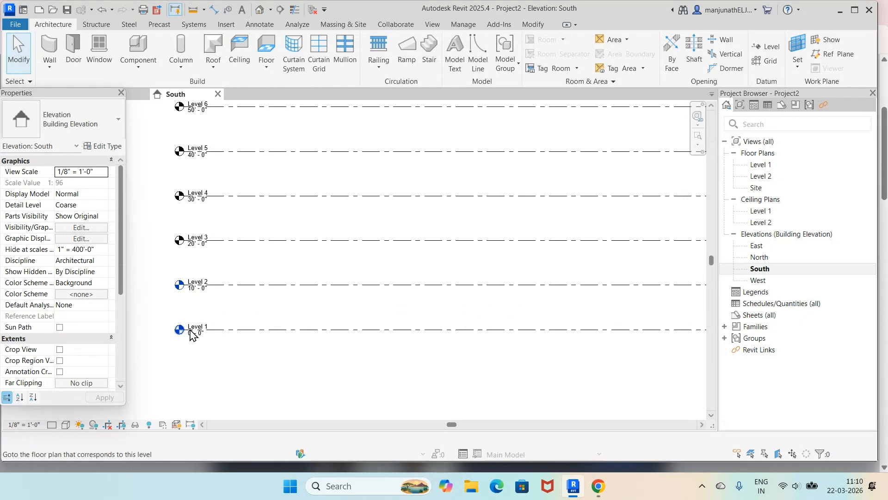
{"action": "left_click", "coordinate": [264, 330]}
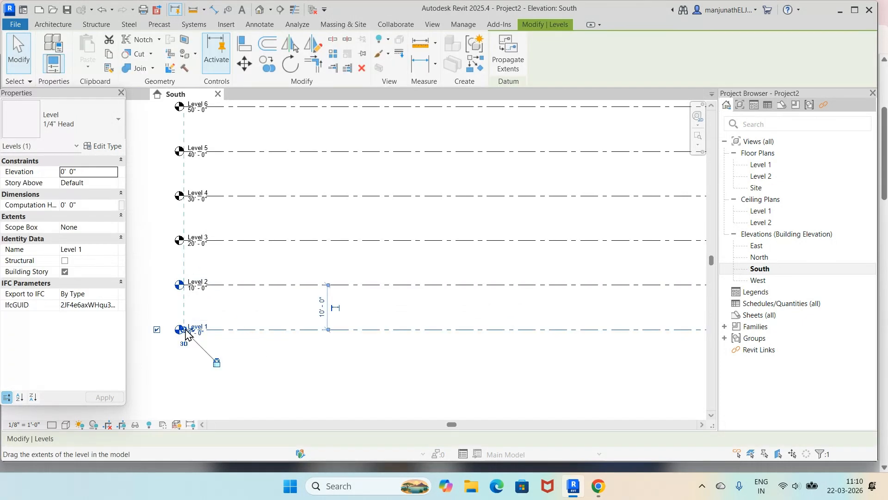
{"action": "left_click_drag", "start_coordinate": [185, 332], "coordinate": [550, 327]}
{"action": "left_click", "coordinate": [464, 367]}
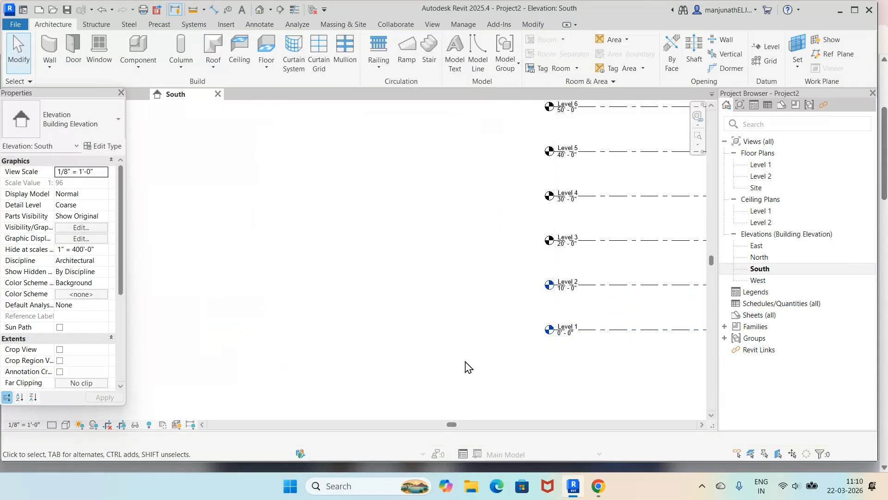
- Shorten the aligned level lines by pulling the right end of Level 6 far inward
{"action": "right_click", "coordinate": [400, 274]}
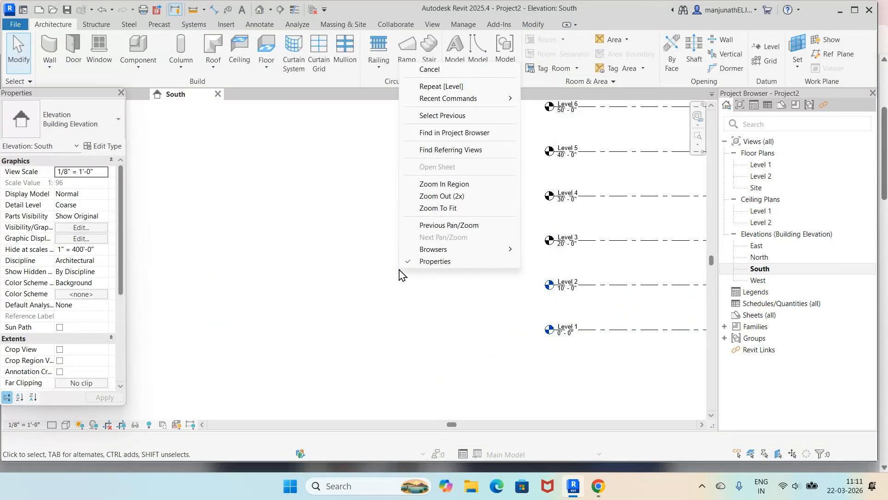
{"action": "left_click", "coordinate": [422, 208]}
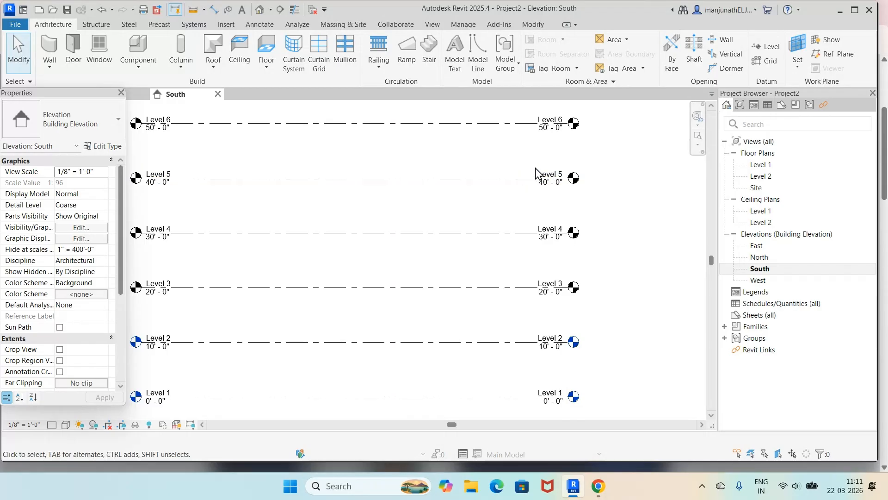
{"action": "left_click", "coordinate": [574, 131]}
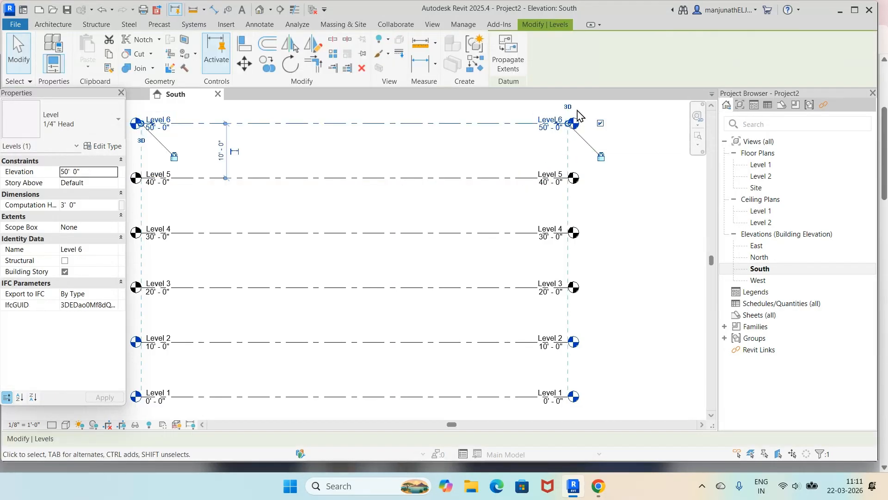
{"action": "scroll", "coordinate": [570, 131], "scroll_direction": "up", "scroll_amount": 4}
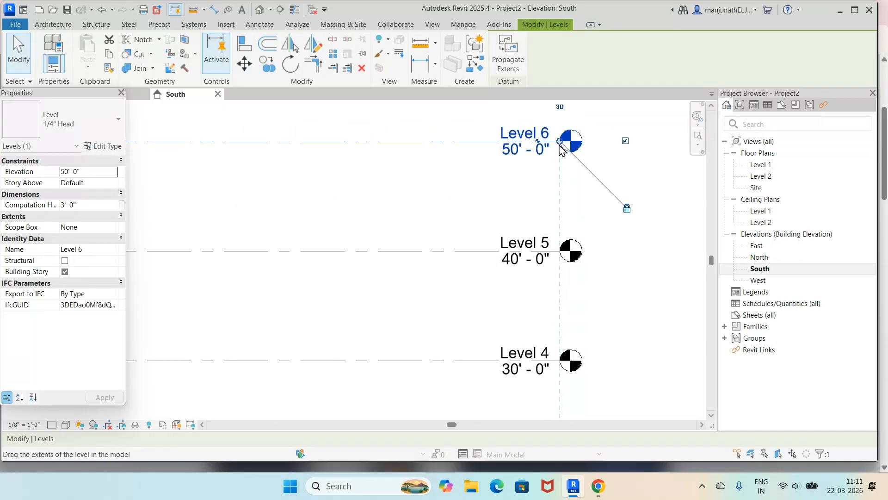
{"action": "left_click_drag", "start_coordinate": [561, 147], "coordinate": [274, 140]}
{"action": "left_click", "coordinate": [432, 198]}
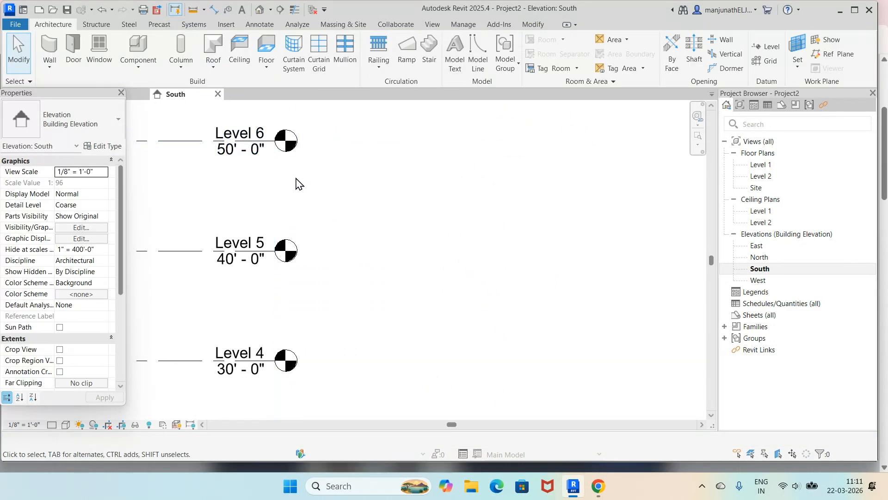
- Extend the aligned level lines by pulling the right end of Level 6 back outward, slightly past its original position
{"action": "left_click", "coordinate": [282, 154]}
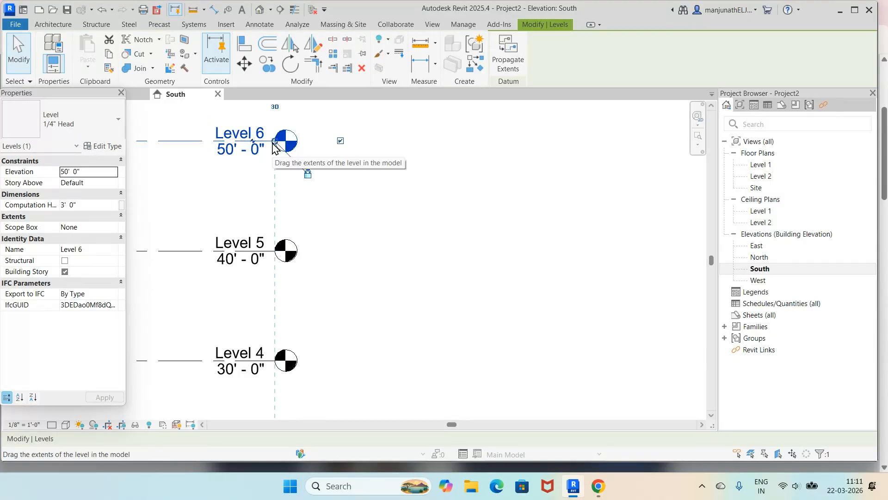
{"action": "left_click_drag", "start_coordinate": [275, 141], "coordinate": [573, 165]}
{"action": "left_click", "coordinate": [659, 254]}
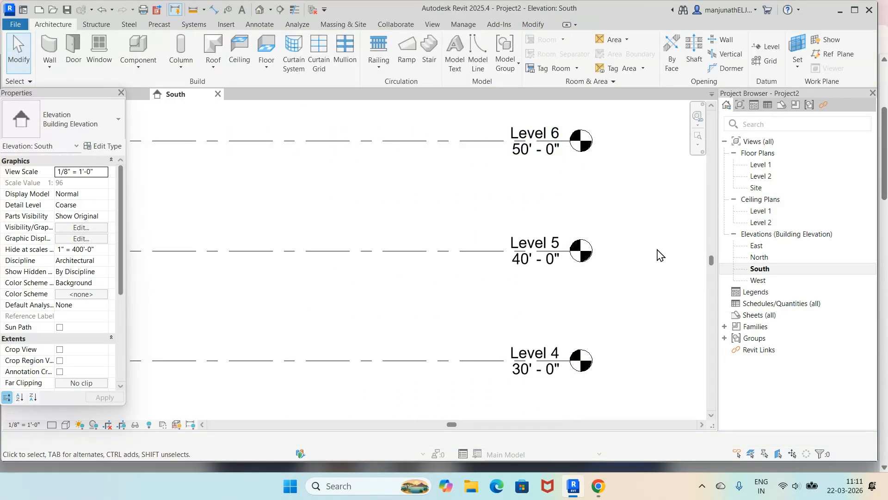
- Set the line weight of the 1/4" Head level type to 8 through the Level 1 line
{"action": "scroll", "coordinate": [659, 255], "scroll_direction": "up", "scroll_amount": 2}
{"action": "scroll", "coordinate": [659, 254], "scroll_direction": "down", "scroll_amount": 5}
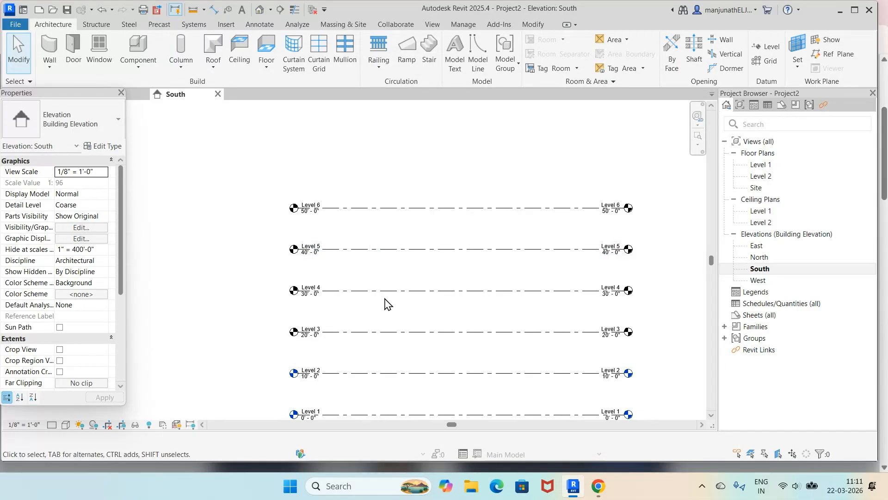
{"action": "scroll", "coordinate": [440, 290], "scroll_direction": "up", "scroll_amount": 2}
{"action": "scroll", "coordinate": [440, 289], "scroll_direction": "down", "scroll_amount": 3}
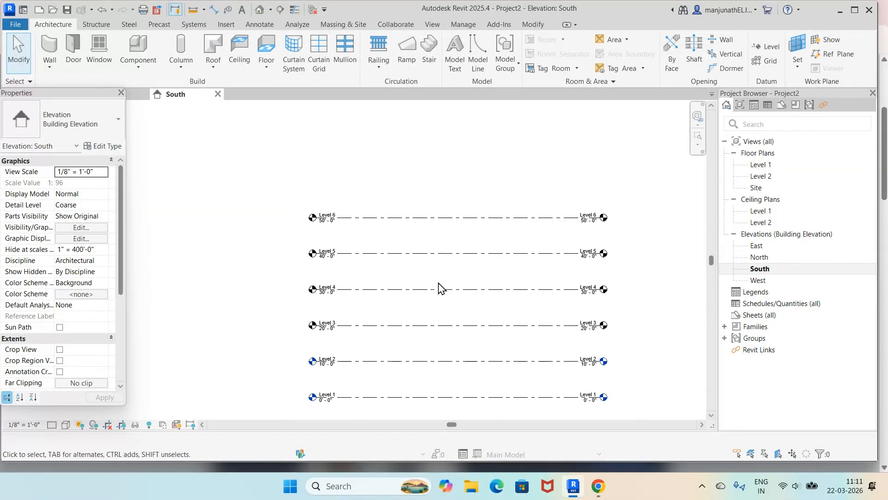
{"action": "scroll", "coordinate": [443, 291], "scroll_direction": "down", "scroll_amount": 2}
{"action": "left_click", "coordinate": [414, 340]}
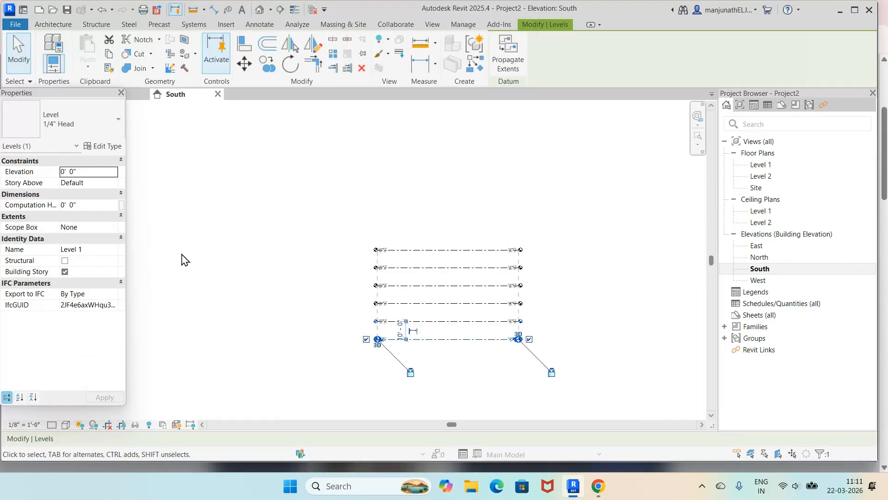
{"action": "left_click", "coordinate": [103, 148]}
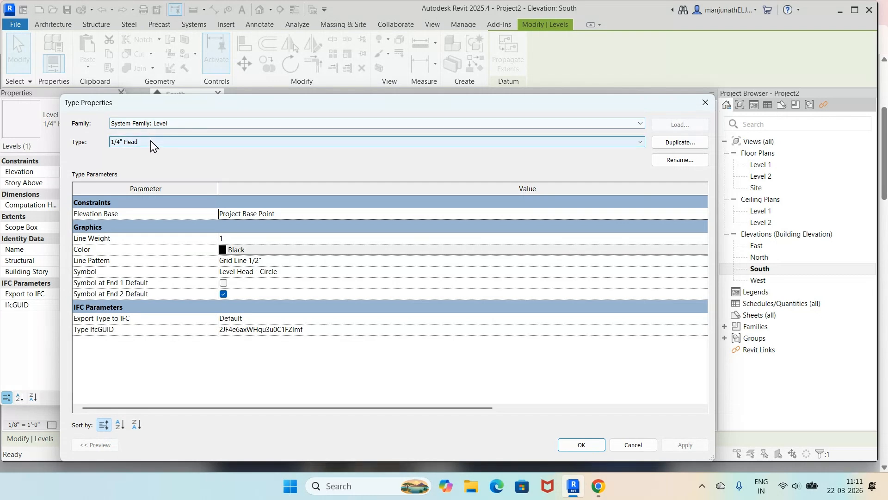
{"action": "left_click", "coordinate": [232, 239]}
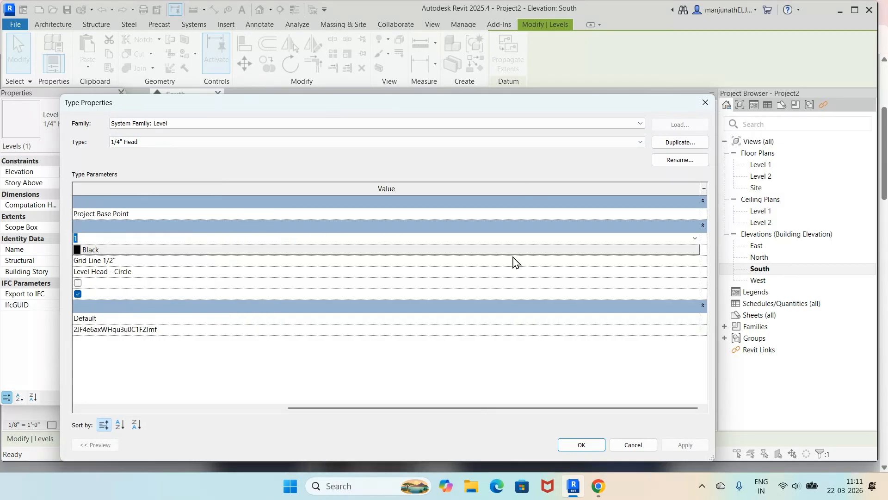
{"action": "left_click", "coordinate": [695, 239]}
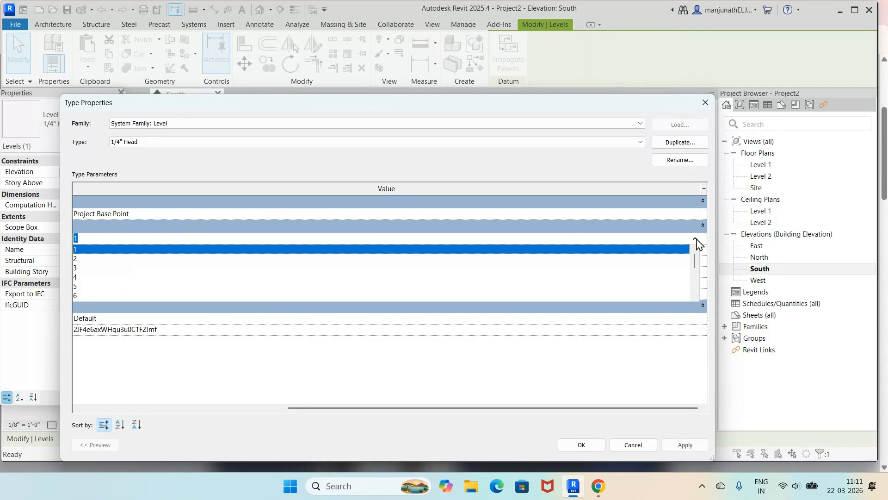
{"action": "scroll", "coordinate": [123, 283], "scroll_direction": "down", "scroll_amount": 1}
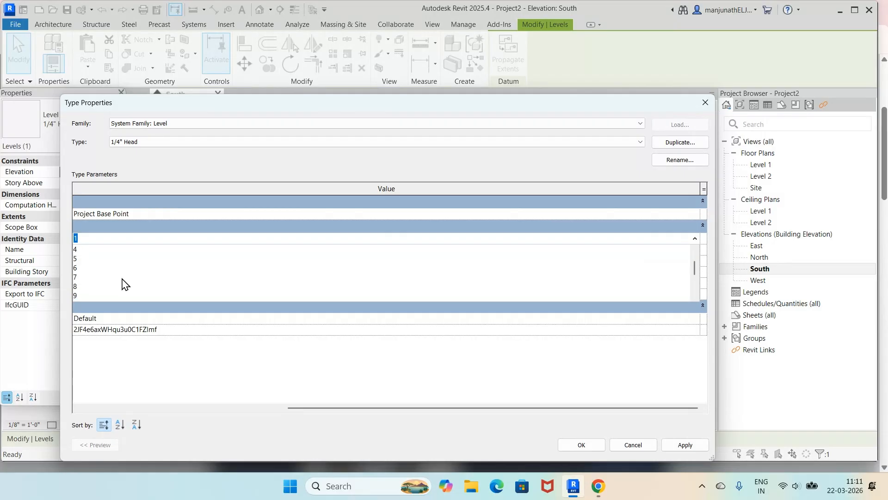
{"action": "left_click", "coordinate": [77, 287]}
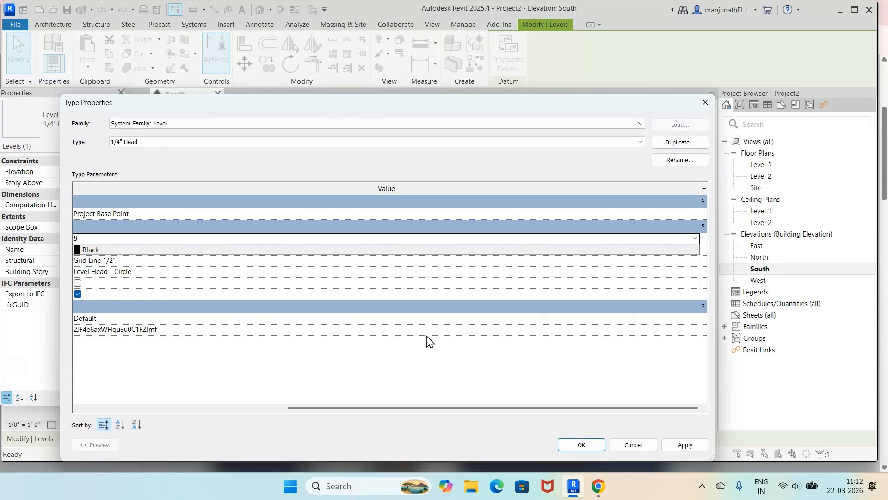
{"action": "left_click", "coordinate": [688, 446]}
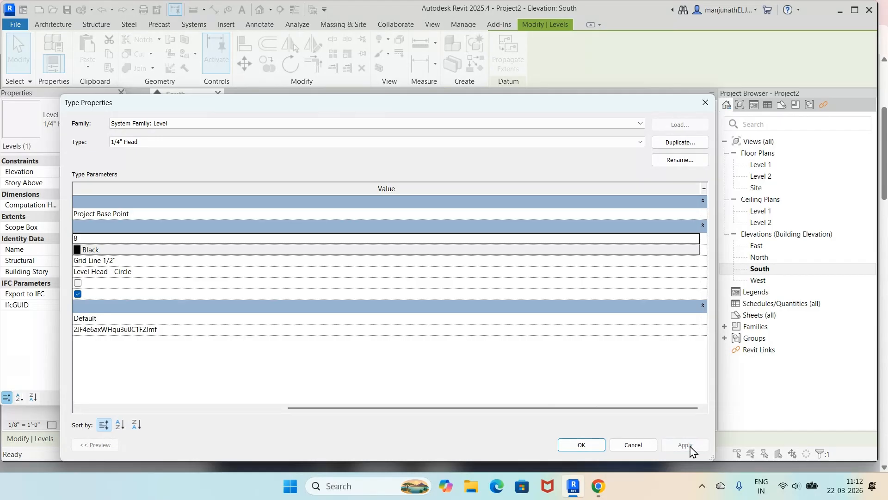
{"action": "left_click", "coordinate": [589, 449]}
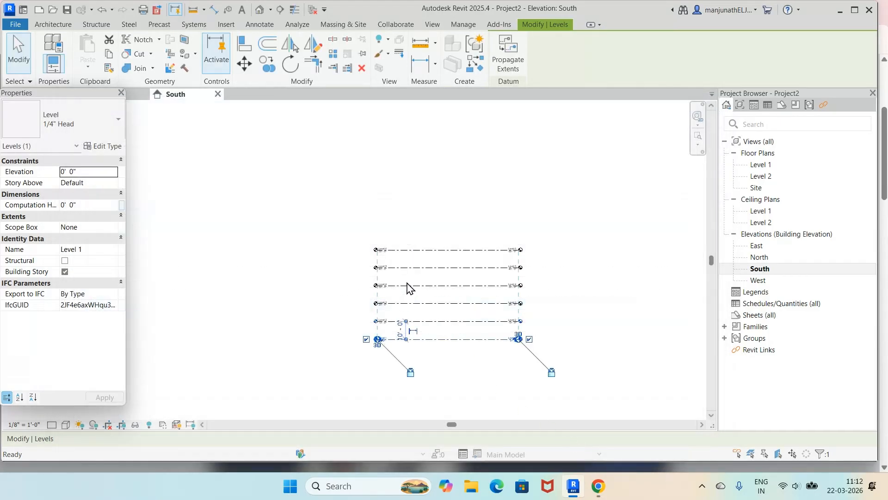
- Set the color of the 1/4" Head level type to Blue and apply it to the level lines
{"action": "scroll", "coordinate": [409, 286], "scroll_direction": "up", "scroll_amount": 2}
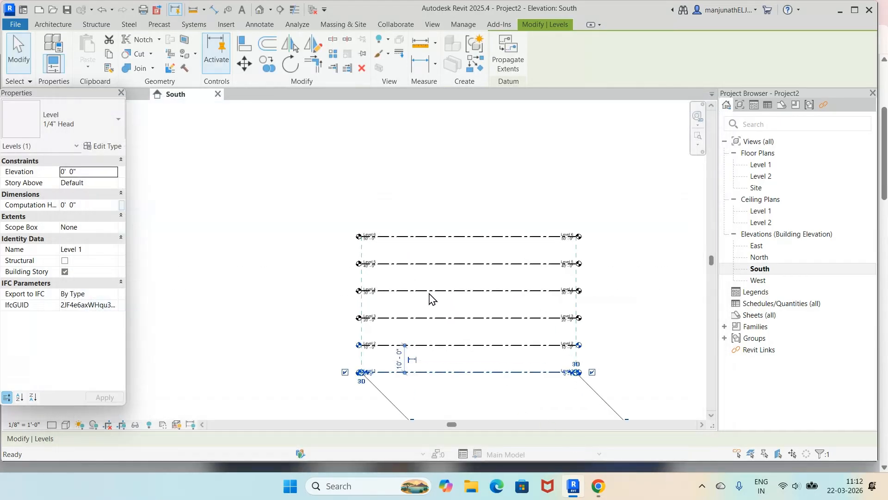
{"action": "scroll", "coordinate": [446, 306], "scroll_direction": "up", "scroll_amount": 3}
{"action": "scroll", "coordinate": [447, 306], "scroll_direction": "down", "scroll_amount": 2}
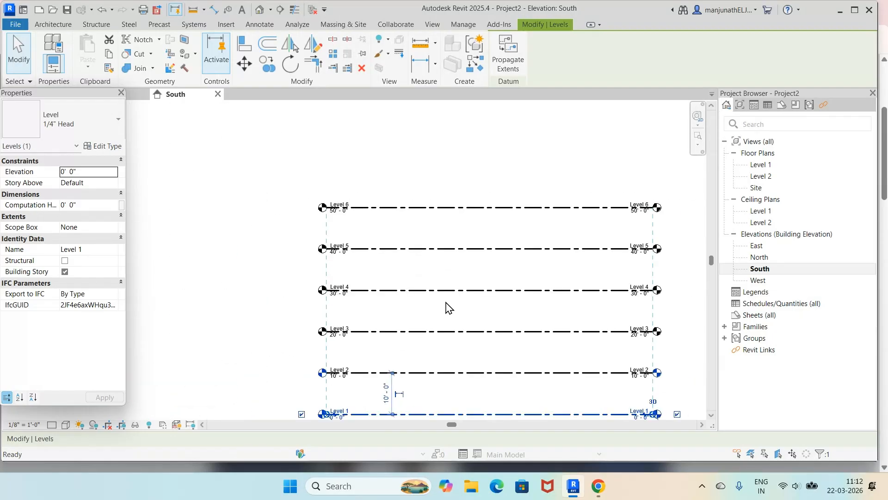
{"action": "scroll", "coordinate": [447, 306], "scroll_direction": "down", "scroll_amount": 2}
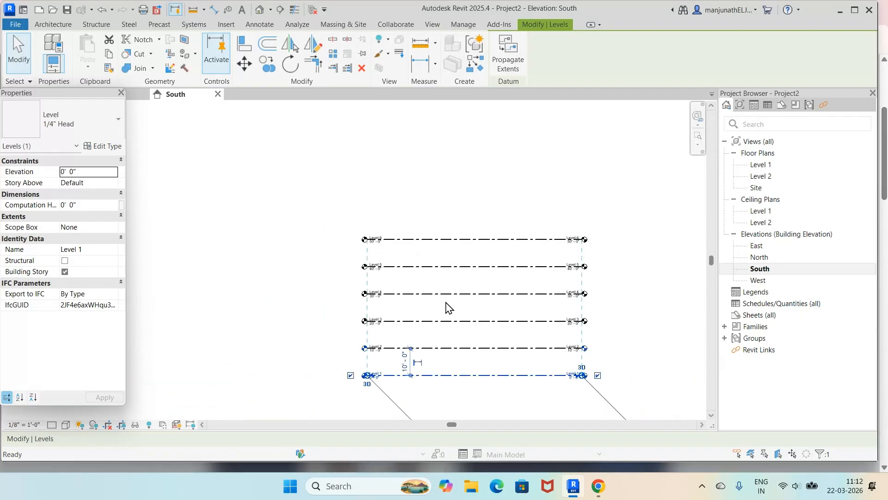
{"action": "left_click", "coordinate": [102, 146]}
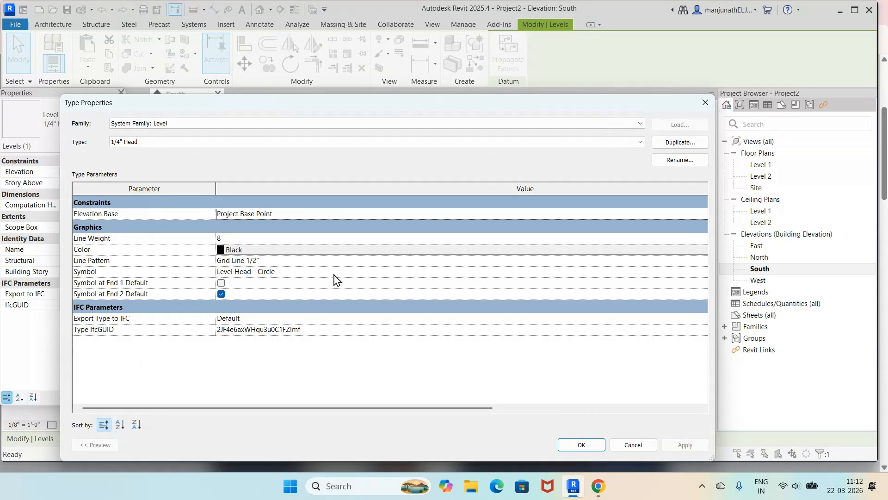
{"action": "left_click", "coordinate": [296, 254]}
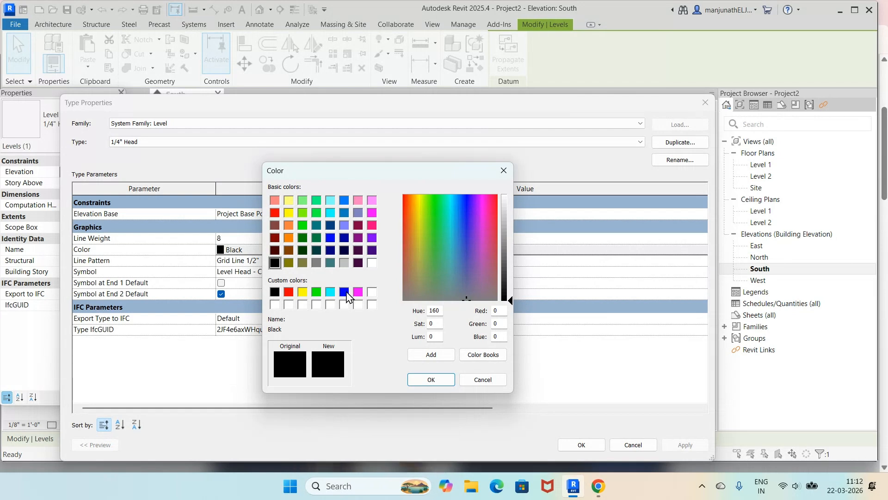
{"action": "left_click", "coordinate": [344, 292]}
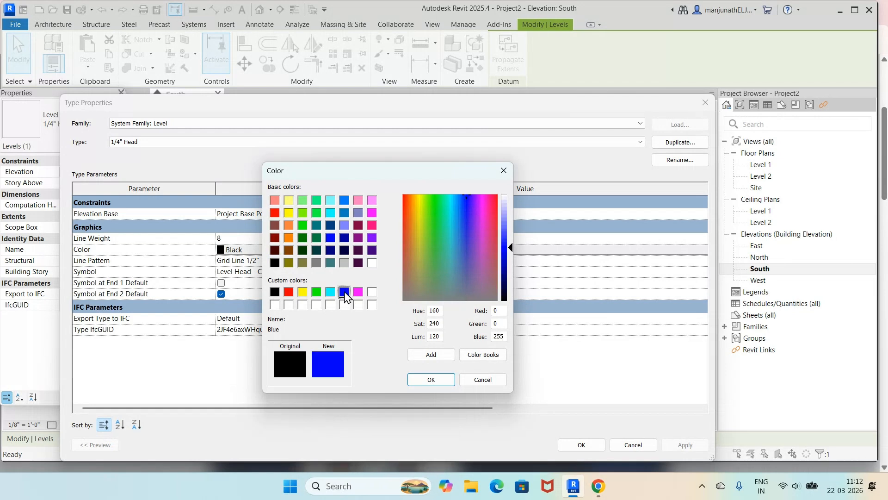
{"action": "left_click", "coordinate": [422, 379]}
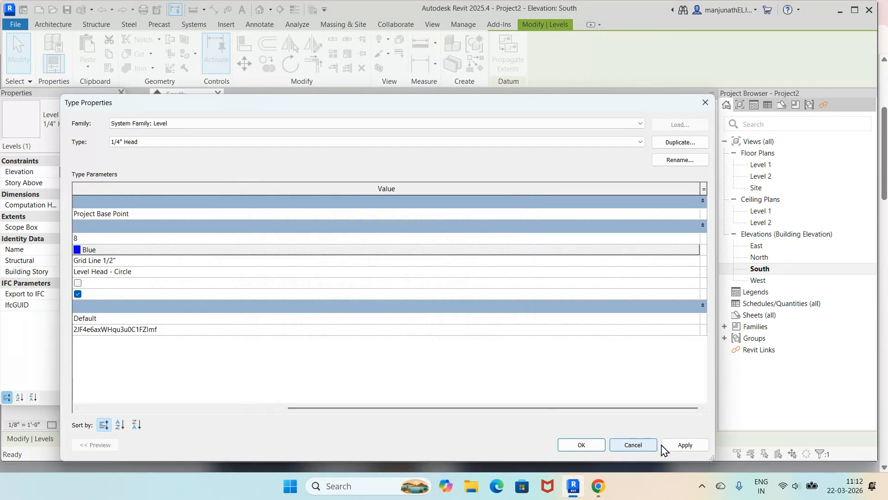
{"action": "left_click", "coordinate": [683, 446]}
{"action": "left_click", "coordinate": [579, 444]}
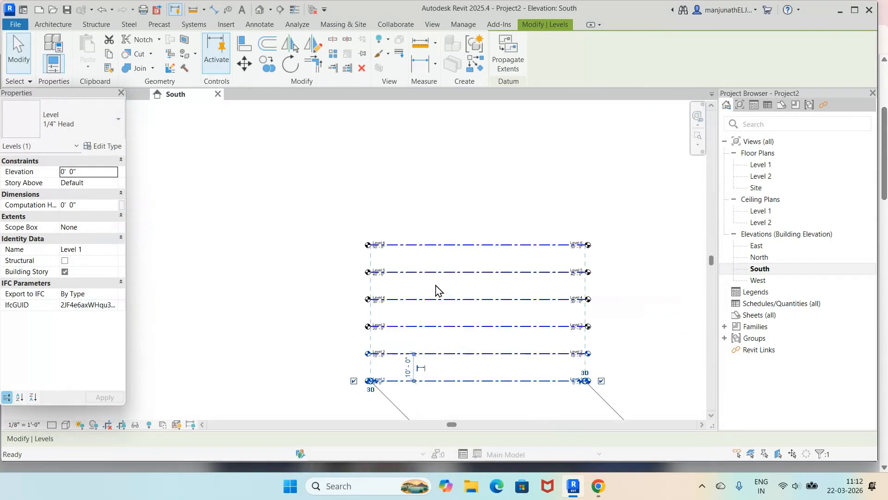
- Set the symbol of the 1/4" Head level type to <none> to remove the heads from the level lines
{"action": "scroll", "coordinate": [435, 291], "scroll_direction": "down", "scroll_amount": 1}
{"action": "scroll", "coordinate": [436, 290], "scroll_direction": "up", "scroll_amount": 3}
{"action": "scroll", "coordinate": [436, 290], "scroll_direction": "up", "scroll_amount": 4}
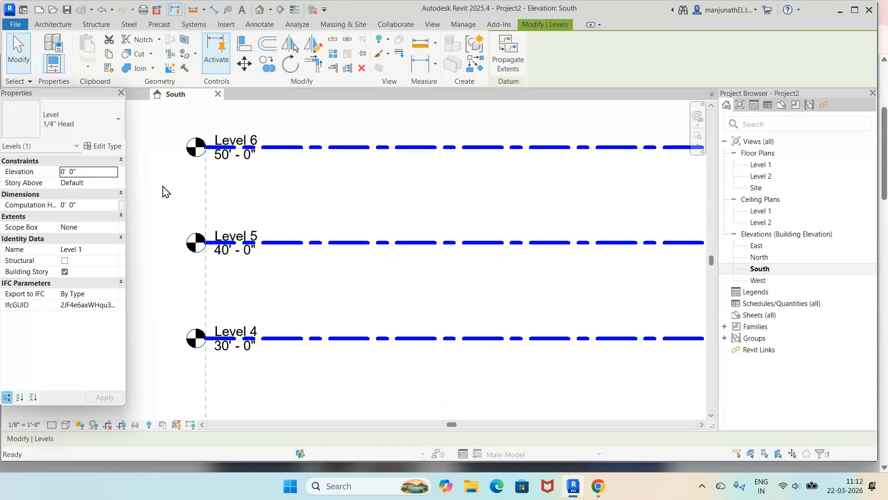
{"action": "left_click", "coordinate": [100, 147]}
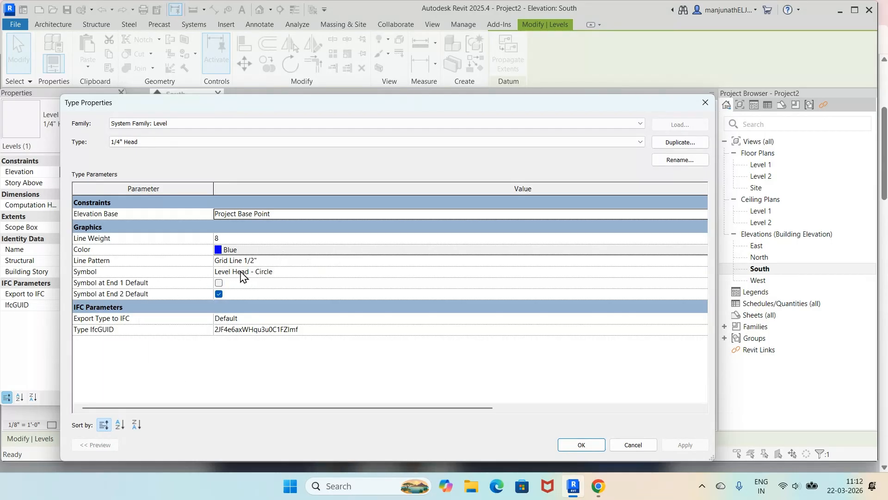
{"action": "left_click", "coordinate": [289, 273]}
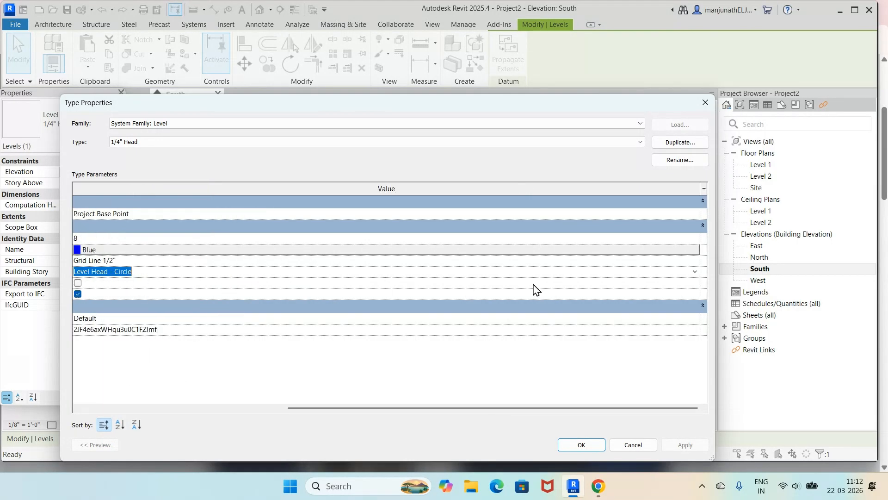
{"action": "left_click", "coordinate": [697, 276]}
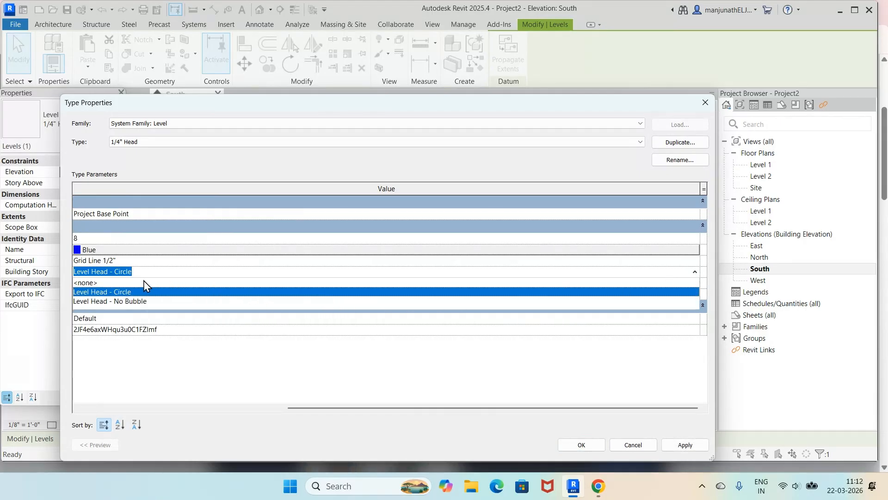
{"action": "left_click", "coordinate": [83, 283]}
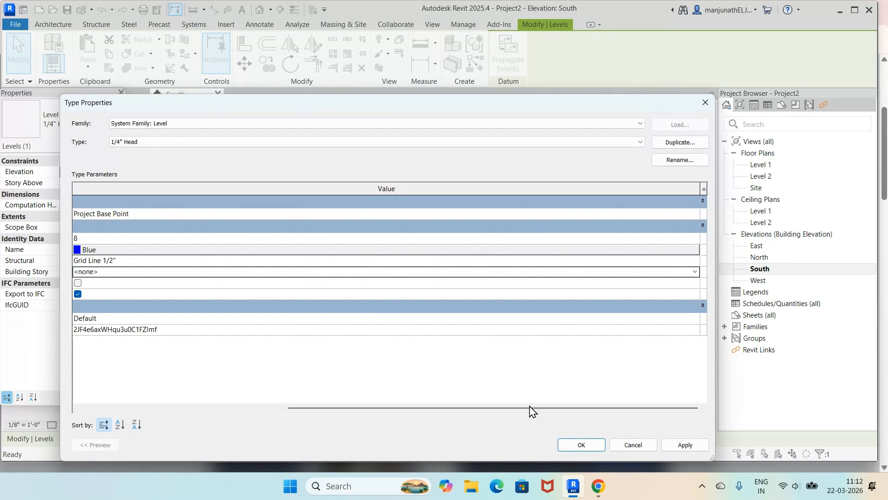
{"action": "left_click", "coordinate": [685, 444]}
{"action": "left_click", "coordinate": [582, 445]}
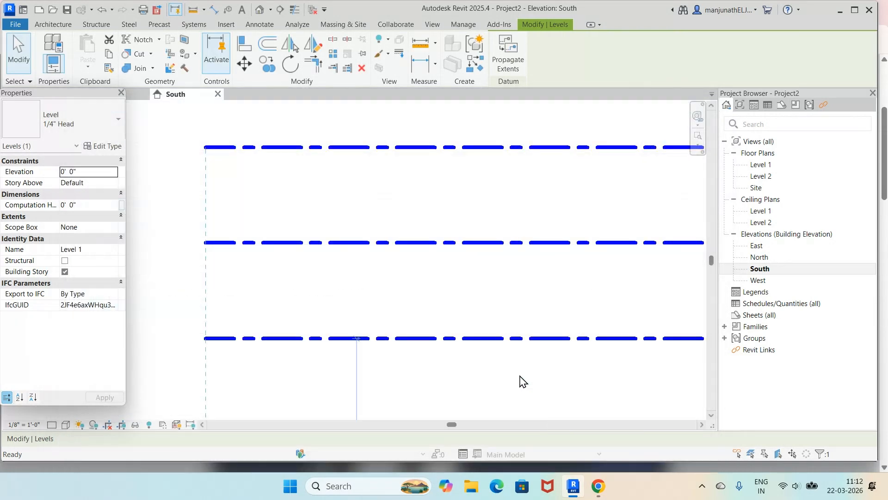
- Change the line pattern of the 1/4" Head level type to Hidden and apply it
{"action": "scroll", "coordinate": [503, 350], "scroll_direction": "down", "scroll_amount": 4}
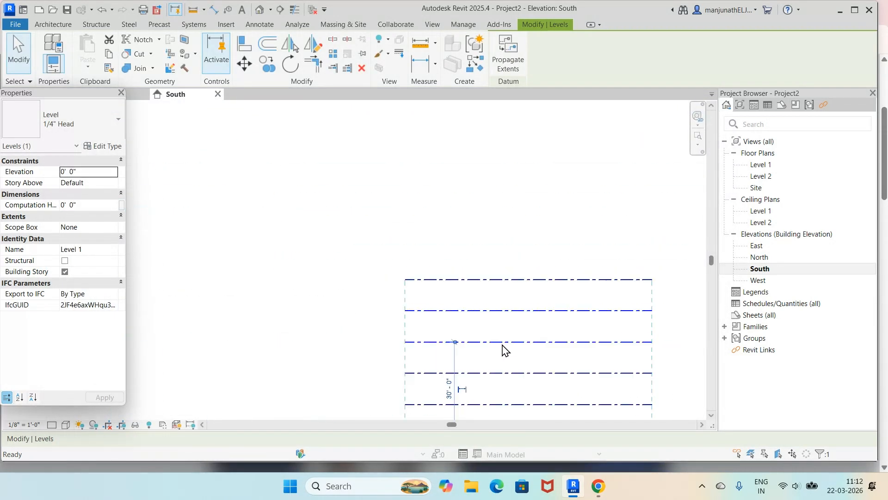
{"action": "scroll", "coordinate": [503, 345], "scroll_direction": "down", "scroll_amount": 2}
{"action": "scroll", "coordinate": [516, 419], "scroll_direction": "up", "scroll_amount": 4}
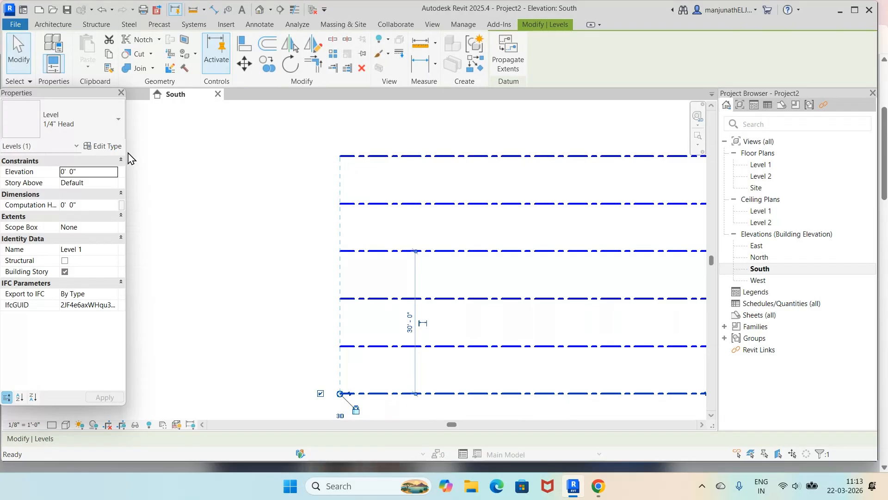
{"action": "left_click", "coordinate": [111, 147]}
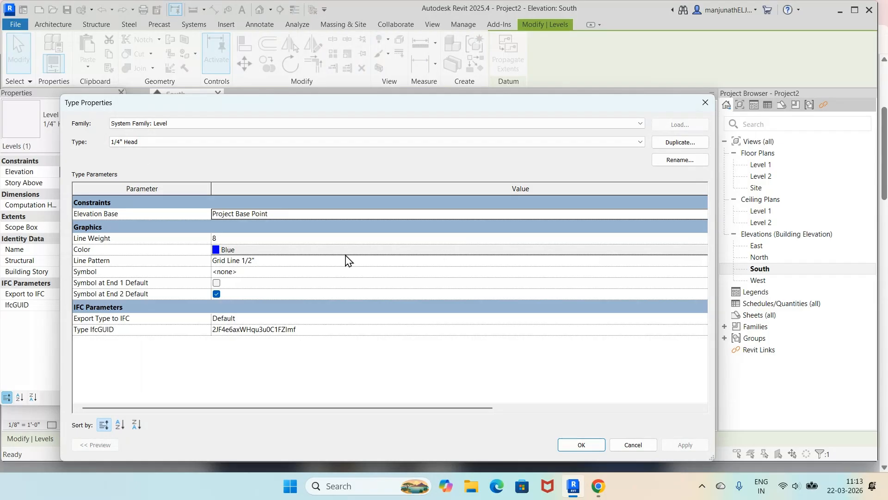
{"action": "left_click", "coordinate": [255, 261]}
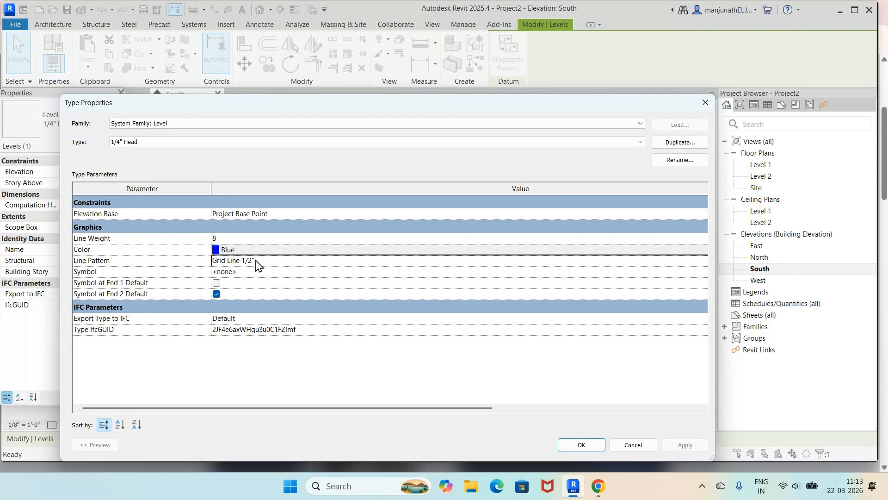
{"action": "left_click", "coordinate": [695, 261]}
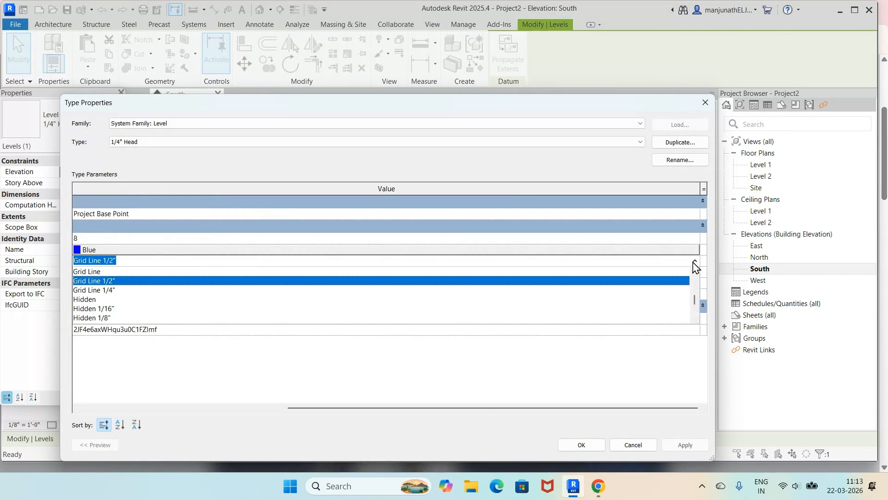
{"action": "scroll", "coordinate": [263, 296], "scroll_direction": "down", "scroll_amount": 1}
{"action": "scroll", "coordinate": [264, 296], "scroll_direction": "down", "scroll_amount": 3}
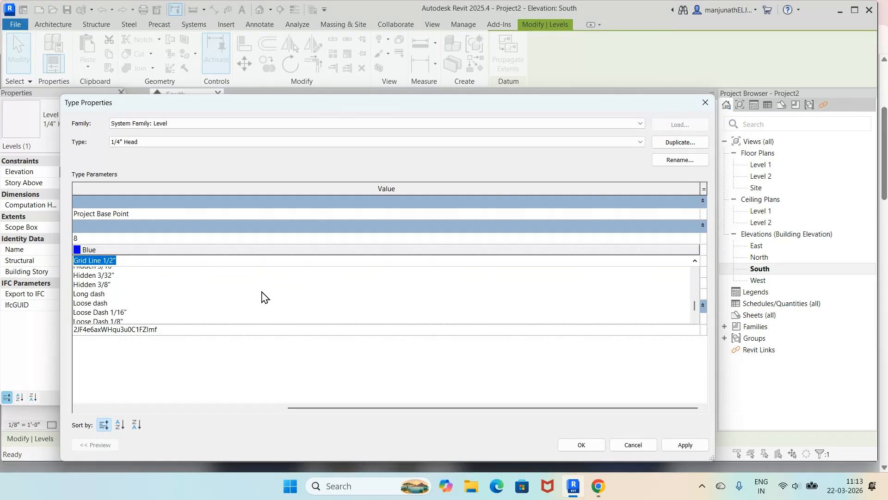
{"action": "scroll", "coordinate": [263, 296], "scroll_direction": "down", "scroll_amount": 1}
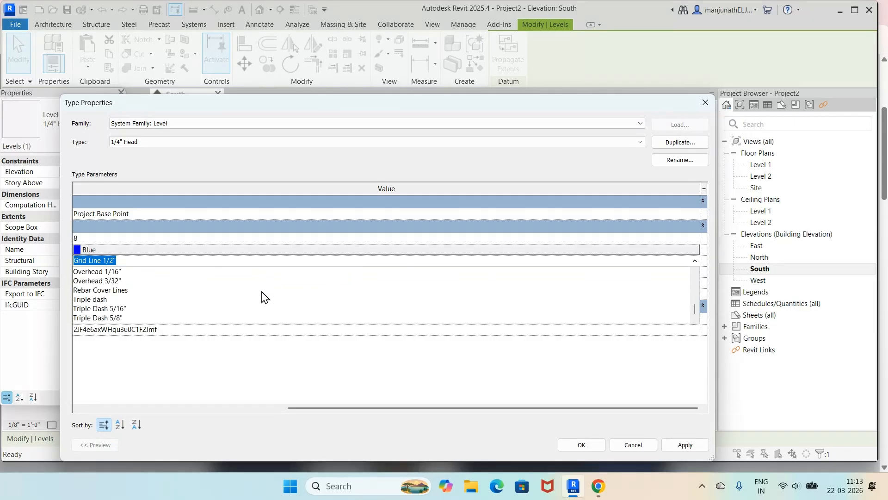
{"action": "scroll", "coordinate": [261, 297], "scroll_direction": "up", "scroll_amount": 5}
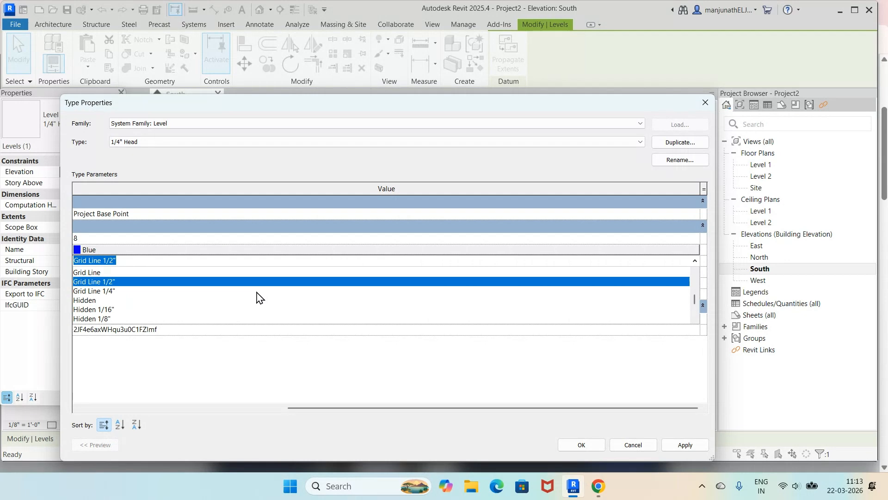
{"action": "scroll", "coordinate": [257, 296], "scroll_direction": "down", "scroll_amount": 1}
{"action": "left_click", "coordinate": [104, 308]}
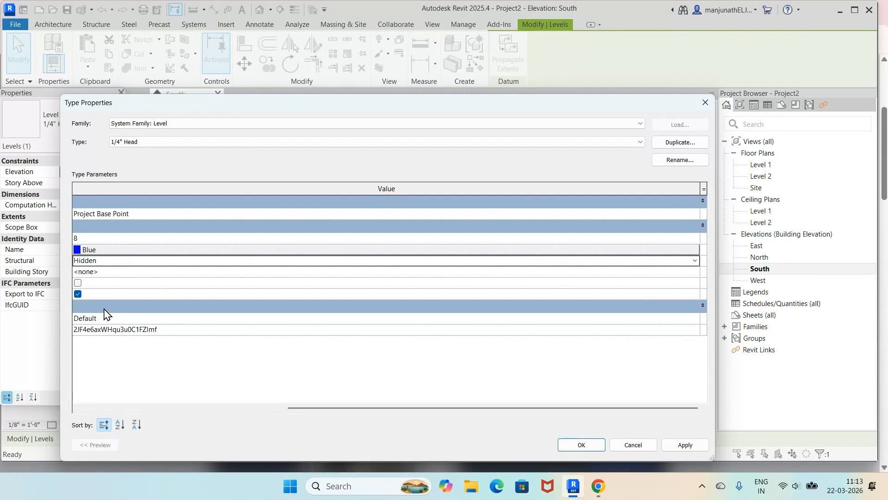
{"action": "left_click", "coordinate": [685, 445]}
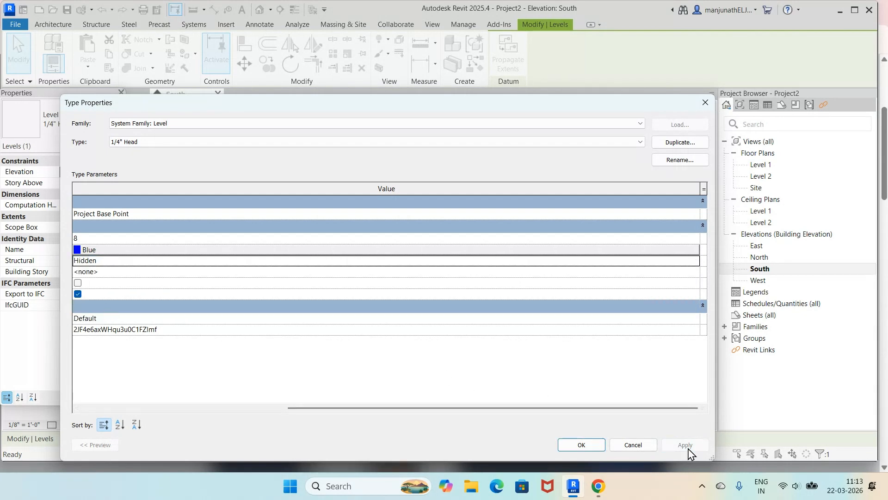
{"action": "left_click", "coordinate": [582, 445]}
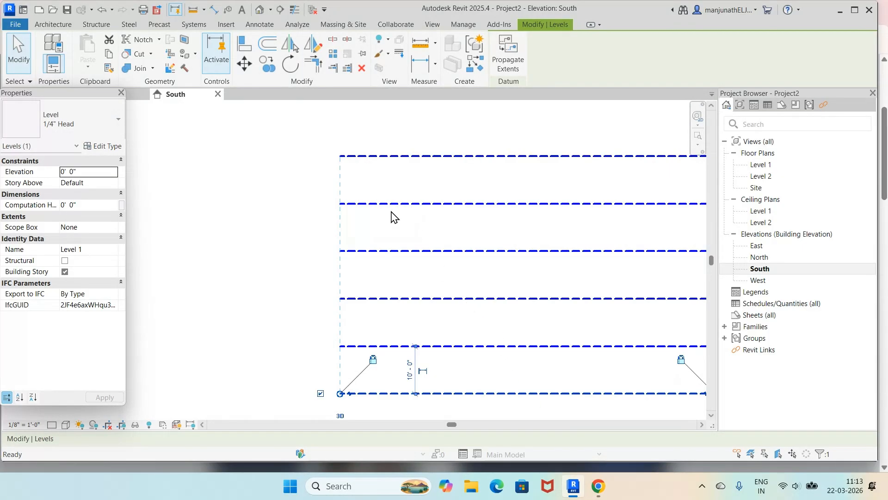
- Set the line weight of the 1/4" Head level type to 1
{"action": "left_click", "coordinate": [99, 146]}
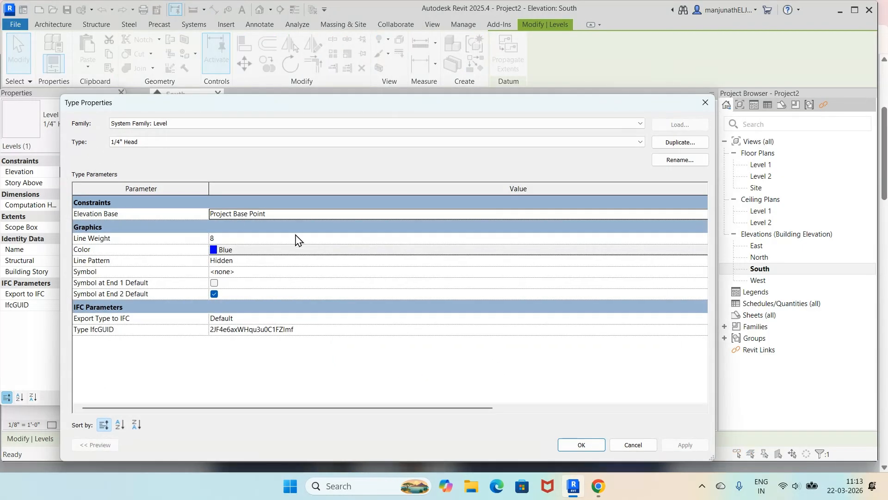
{"action": "left_click", "coordinate": [321, 238]}
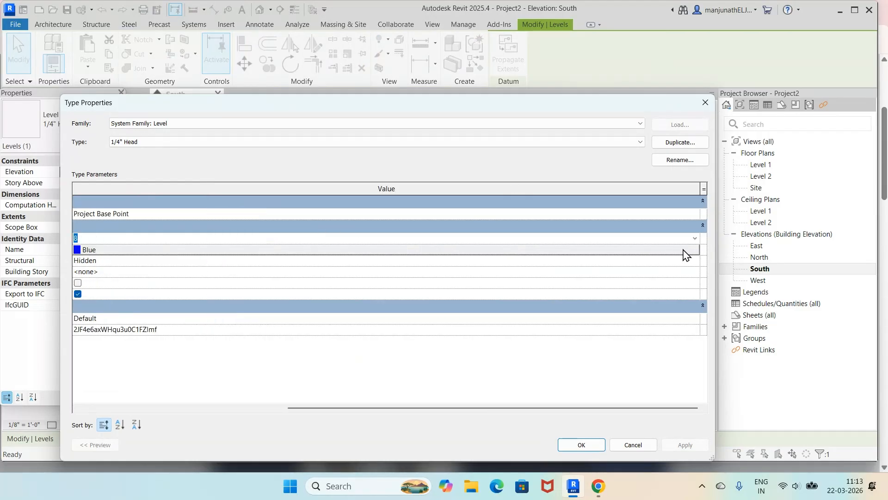
{"action": "left_click", "coordinate": [695, 239]}
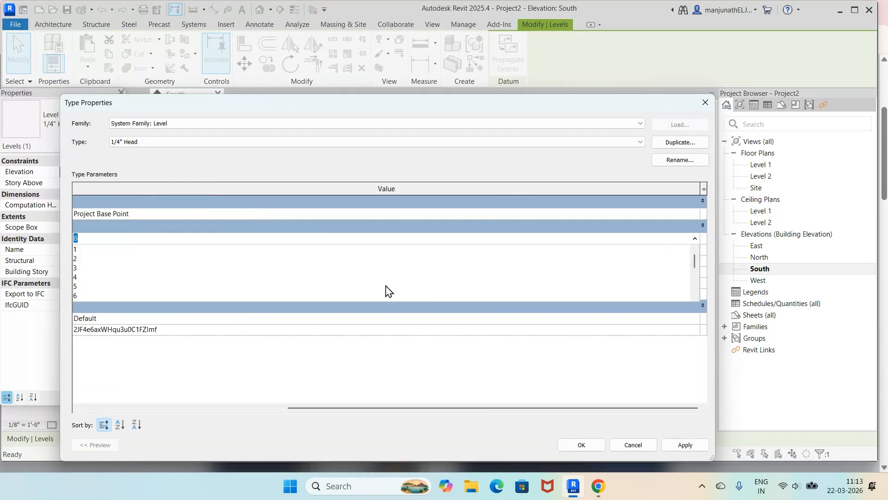
{"action": "left_click", "coordinate": [131, 259]}
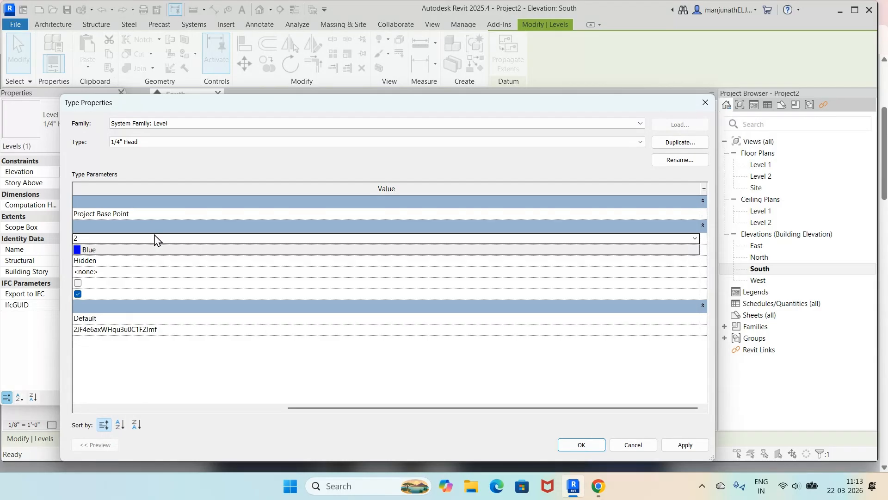
{"action": "left_click", "coordinate": [694, 239]}
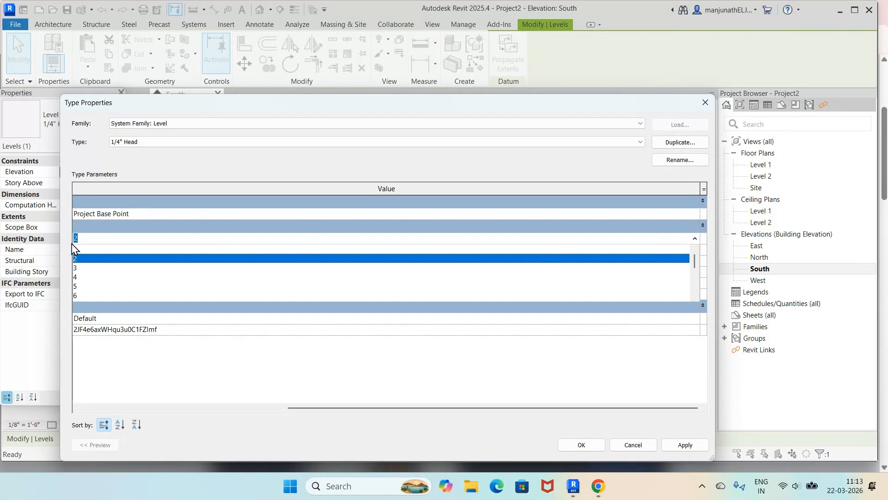
{"action": "left_click", "coordinate": [75, 249]}
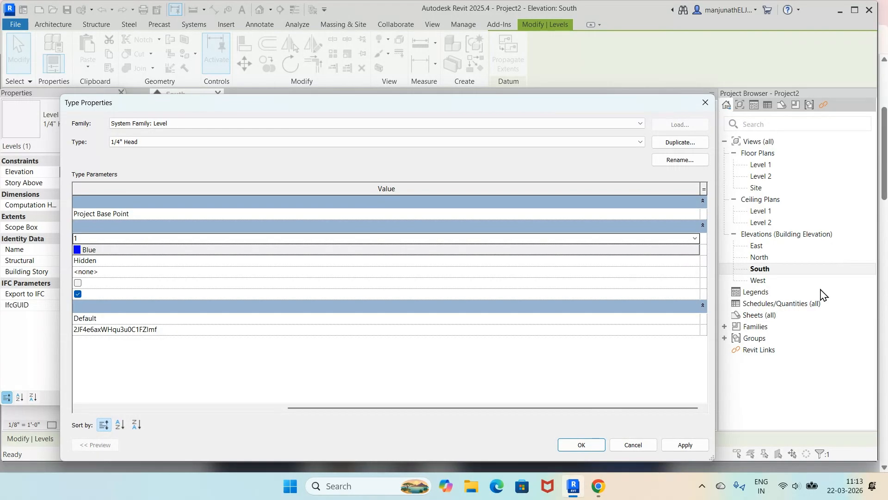
- Set the color of the 1/4" Head level type to Black
{"action": "left_click", "coordinate": [702, 258]}
{"action": "left_click", "coordinate": [695, 254]}
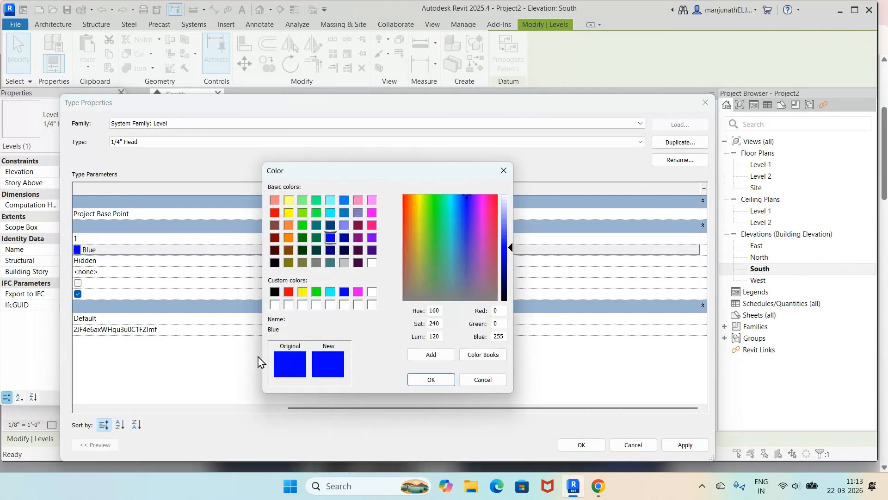
{"action": "left_click", "coordinate": [275, 292]}
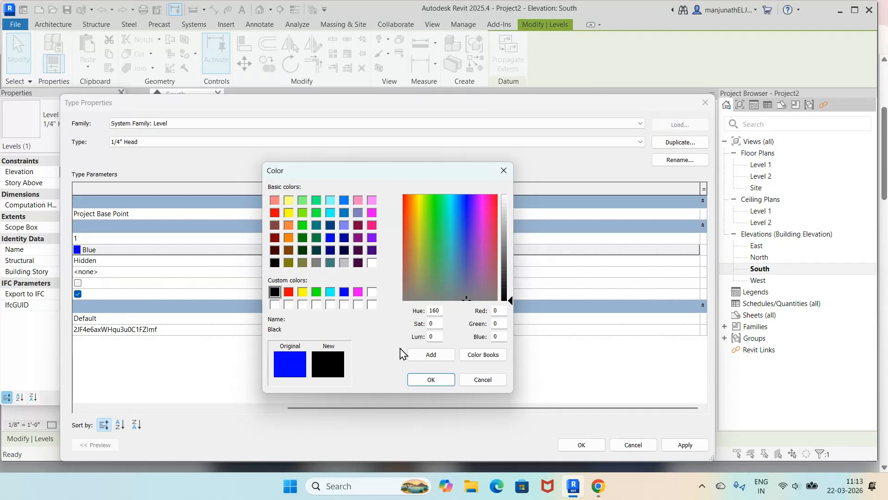
{"action": "left_click", "coordinate": [431, 380]}
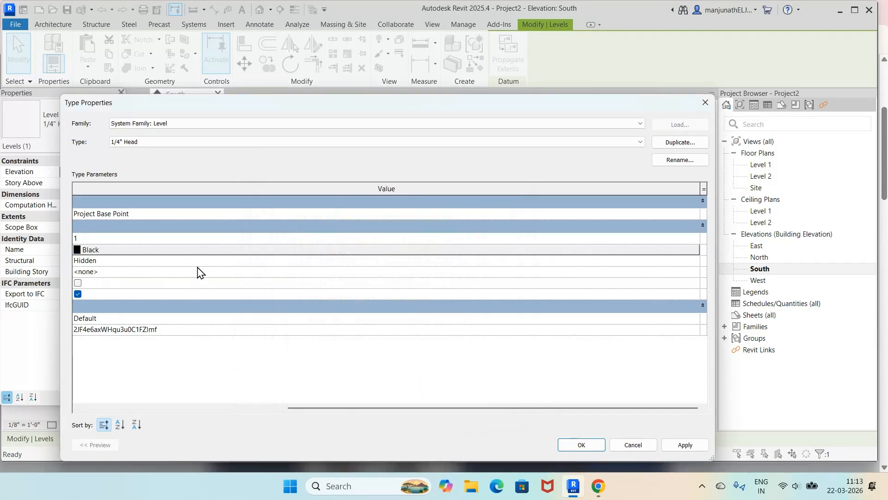
- Change the line pattern of the 1/4" Head level type to Double dash and apply it
{"action": "left_click", "coordinate": [124, 262]}
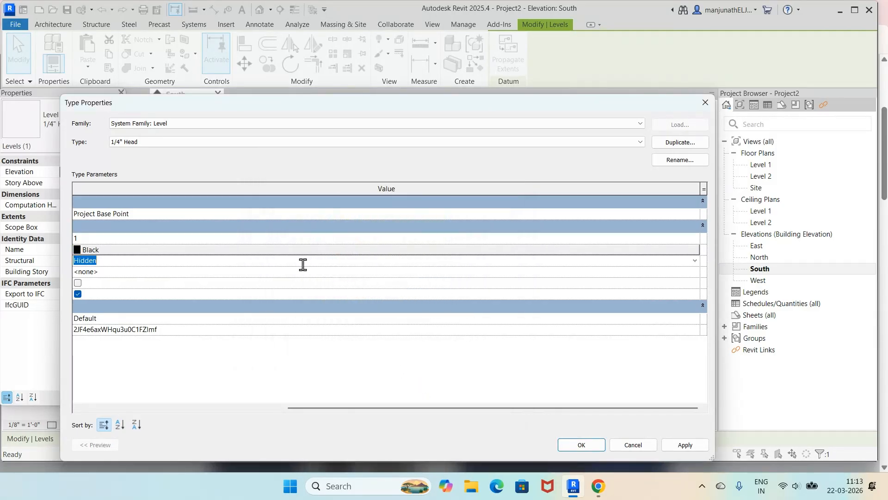
{"action": "left_click", "coordinate": [694, 261]}
{"action": "scroll", "coordinate": [361, 280], "scroll_direction": "up", "scroll_amount": 2}
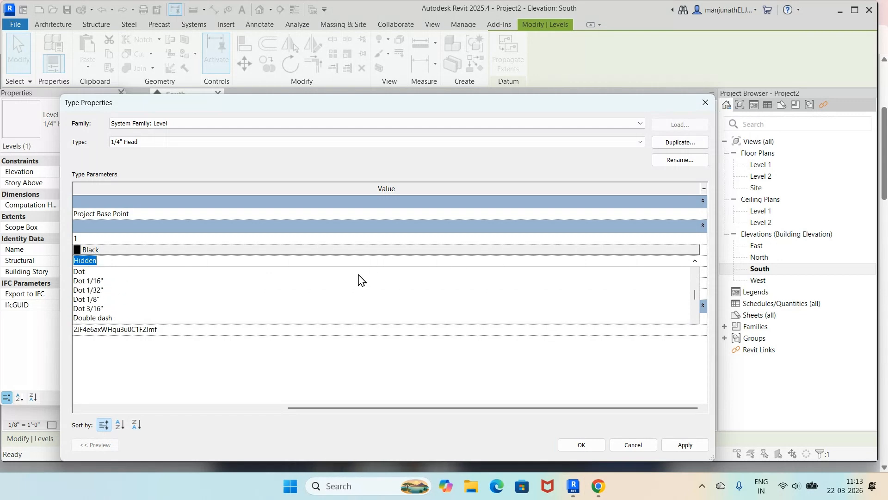
{"action": "scroll", "coordinate": [361, 281], "scroll_direction": "down", "scroll_amount": 1}
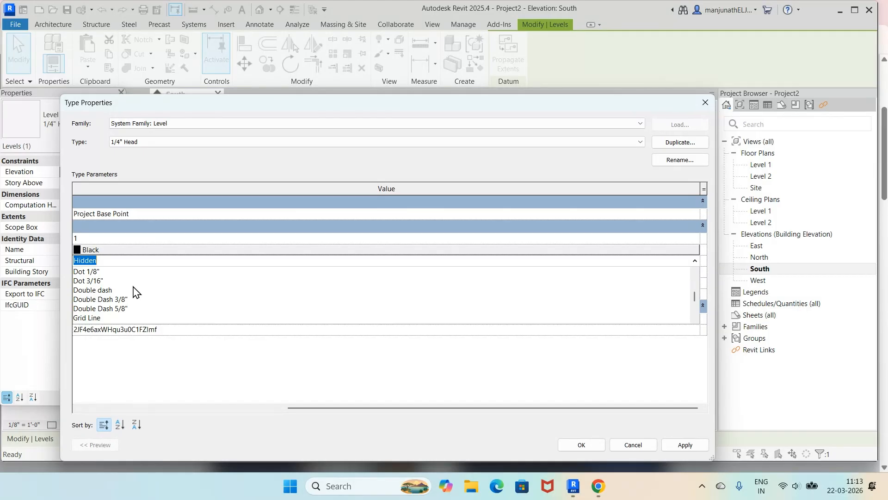
{"action": "left_click", "coordinate": [110, 290]}
{"action": "left_click", "coordinate": [685, 445]}
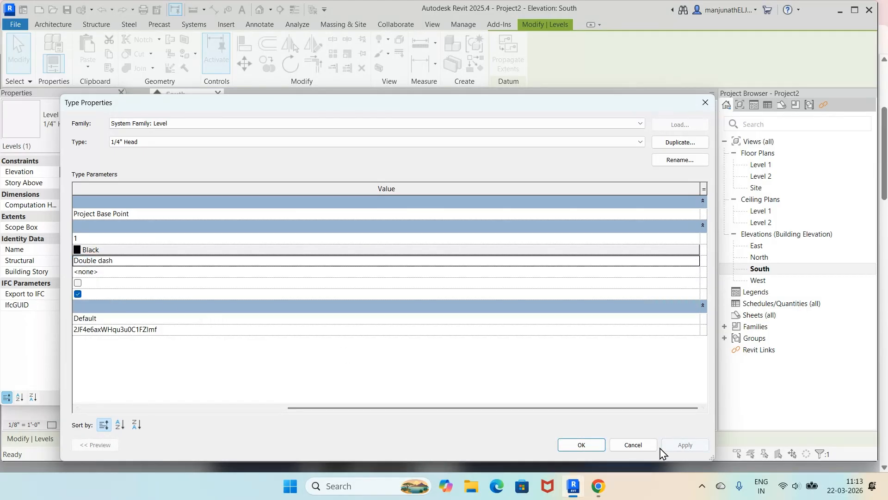
{"action": "left_click", "coordinate": [578, 445]}
{"action": "scroll", "coordinate": [519, 331], "scroll_direction": "up", "scroll_amount": 1}
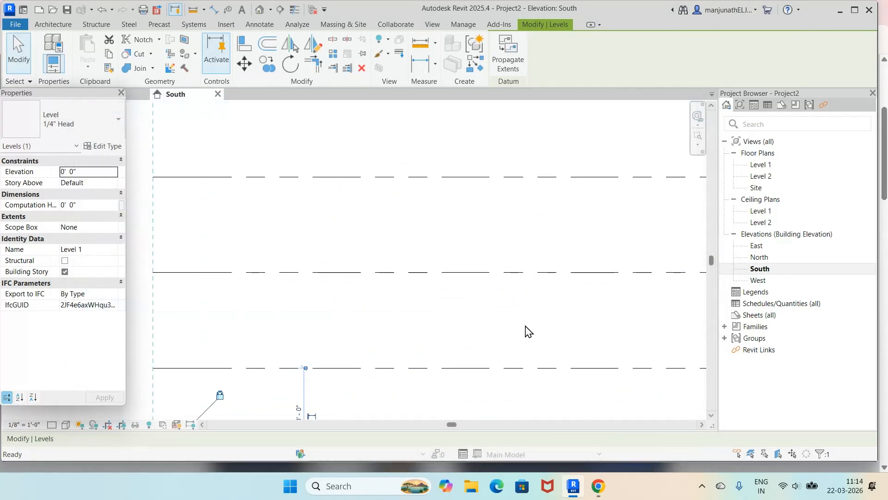
{"action": "scroll", "coordinate": [525, 331], "scroll_direction": "down", "scroll_amount": 4}
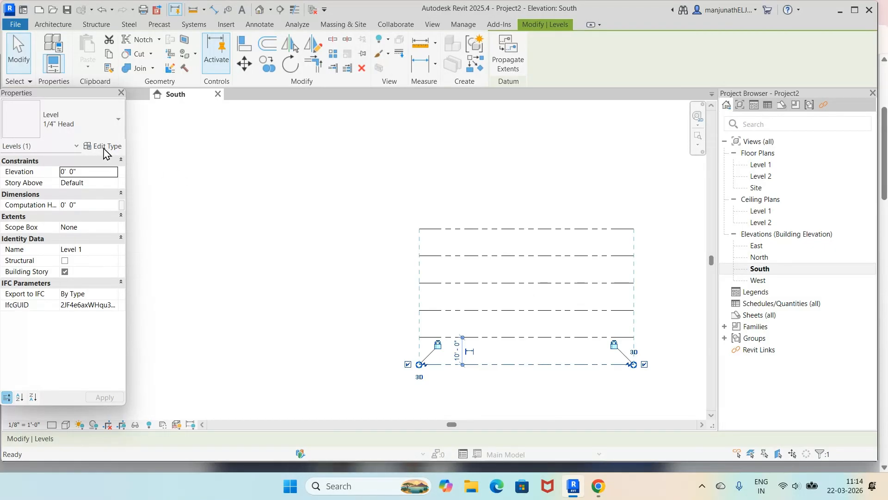
{"action": "left_click", "coordinate": [116, 121]}
{"action": "left_click", "coordinate": [240, 187]}
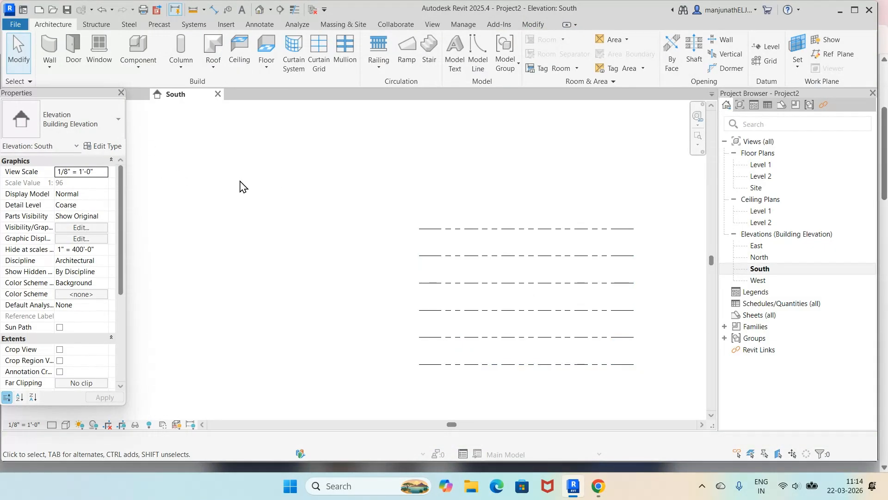
{"action": "left_click", "coordinate": [106, 146]}
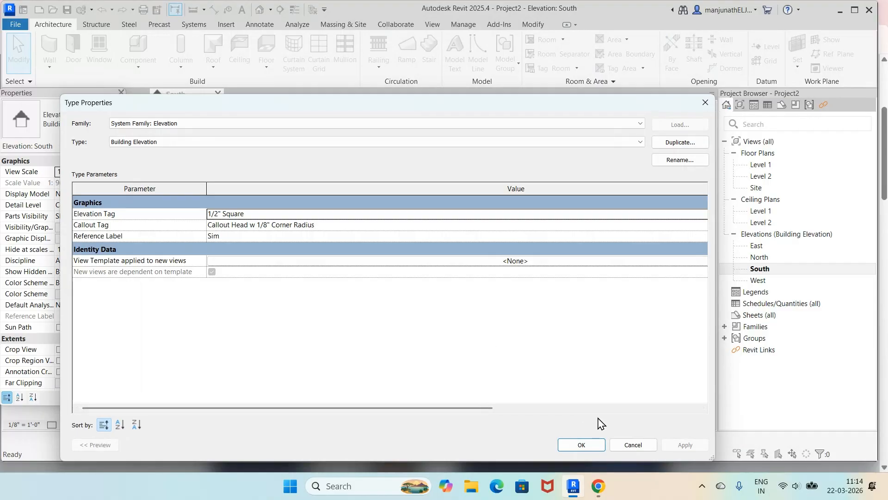
{"action": "left_click", "coordinate": [627, 447]}
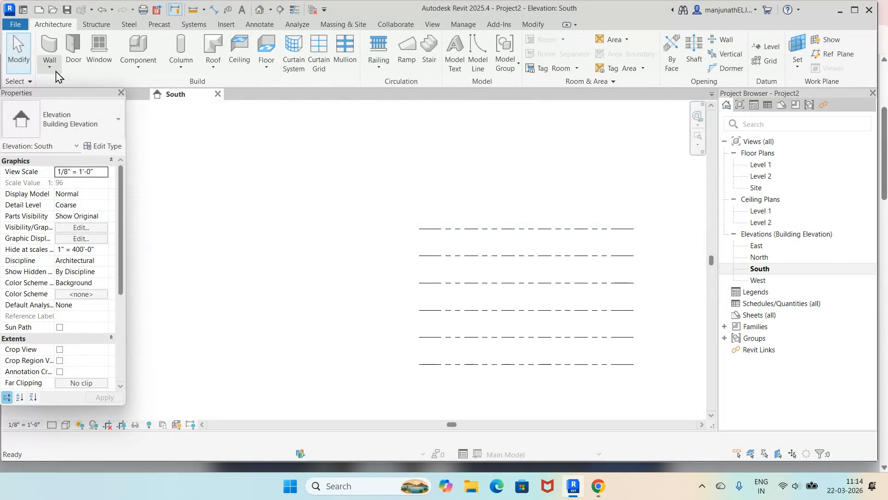
- Inspect the end symbol defaults of the 1/4" Head level type and the bubble visibility controls on the Level 1 line
{"action": "left_click", "coordinate": [487, 365]}
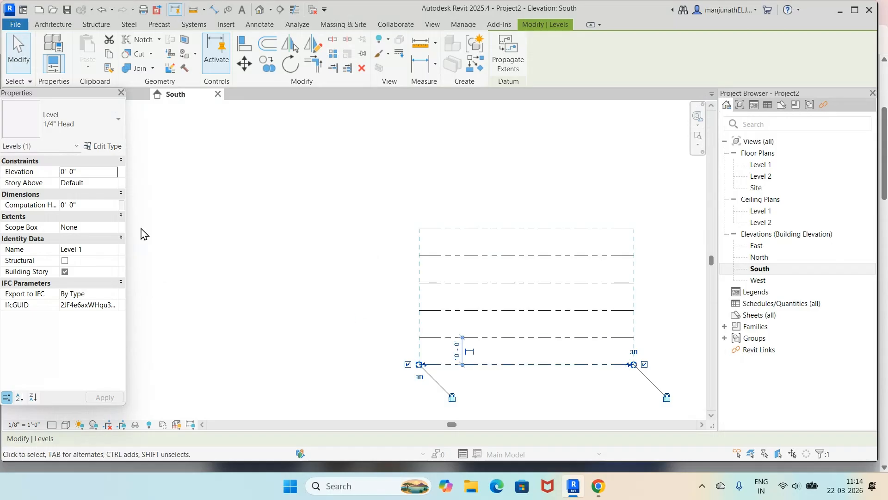
{"action": "left_click", "coordinate": [106, 147]}
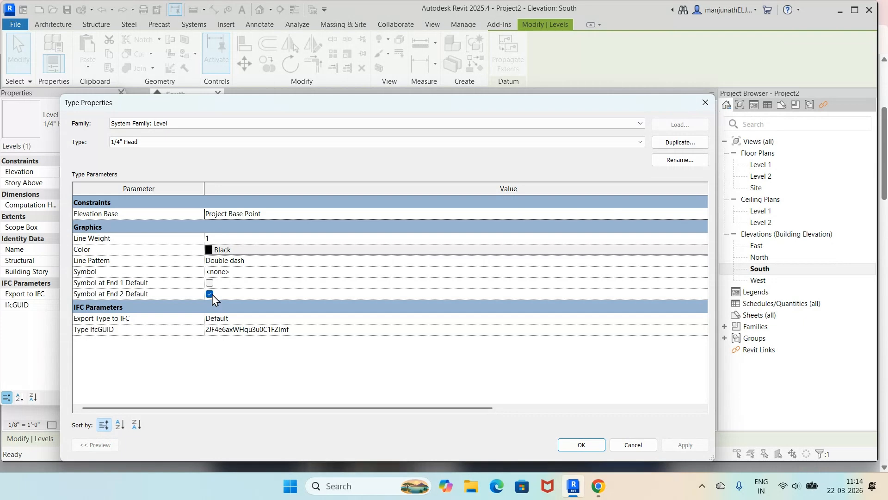
{"action": "left_click", "coordinate": [583, 444]}
{"action": "left_click", "coordinate": [668, 349]}
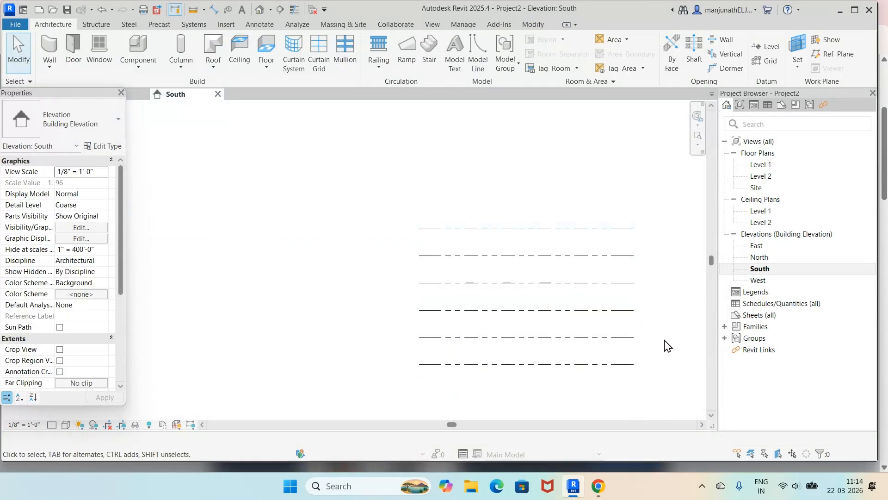
{"action": "left_click", "coordinate": [626, 373]}
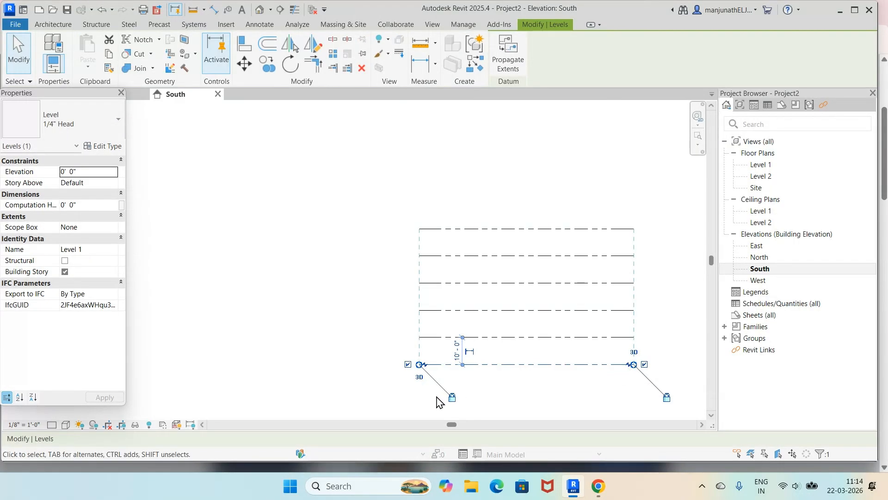
{"action": "left_click", "coordinate": [644, 364]}
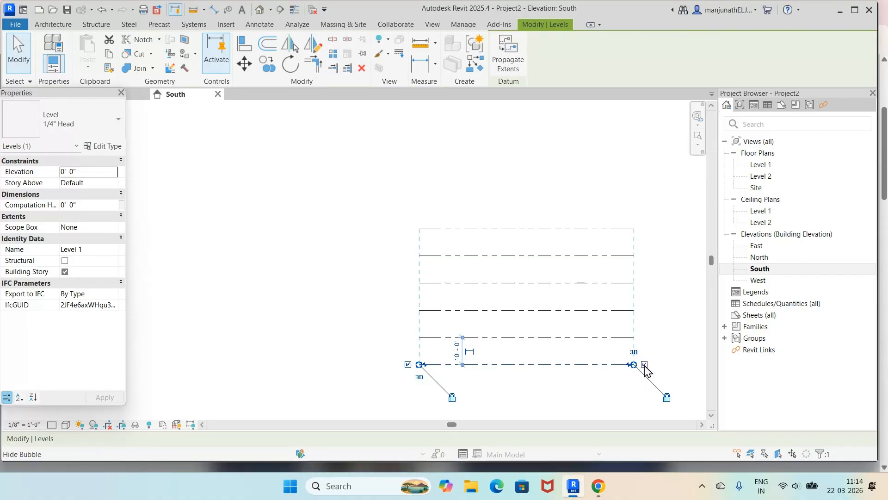
{"action": "left_click", "coordinate": [518, 403]}
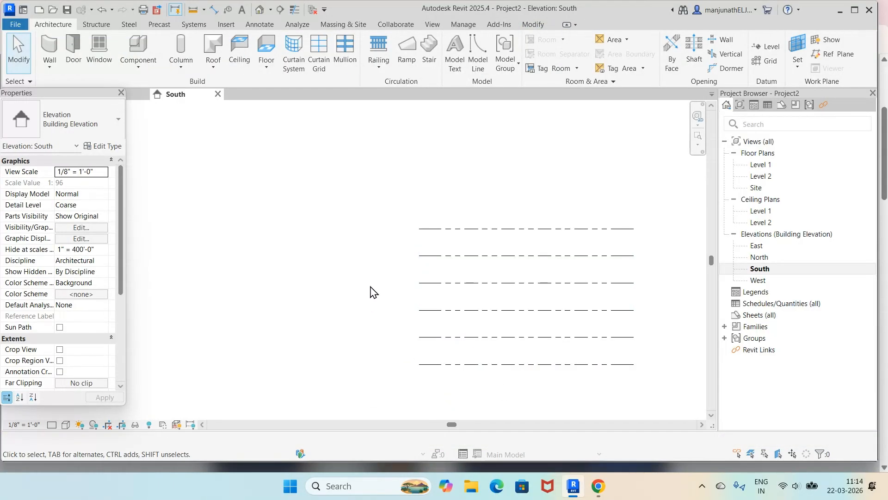
- Set the symbol of the 1/4" Head level type to Level Head - Circle and apply it
{"action": "left_click", "coordinate": [528, 368]}
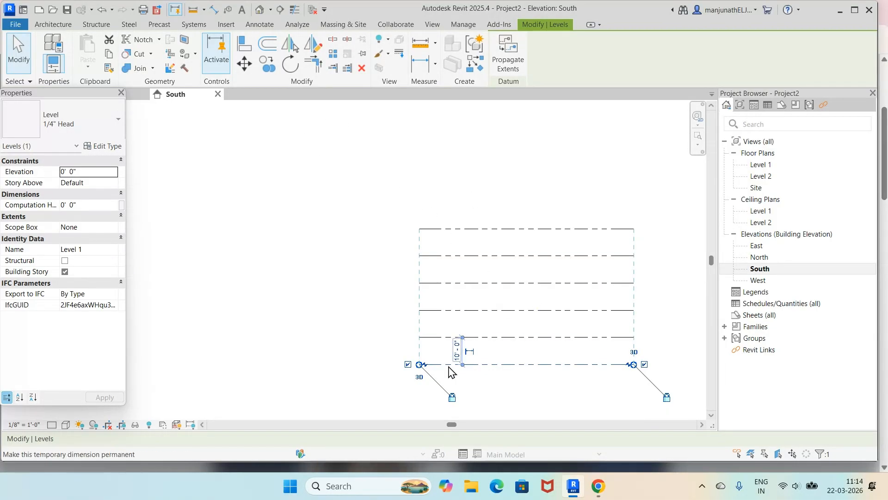
{"action": "left_click", "coordinate": [114, 147]}
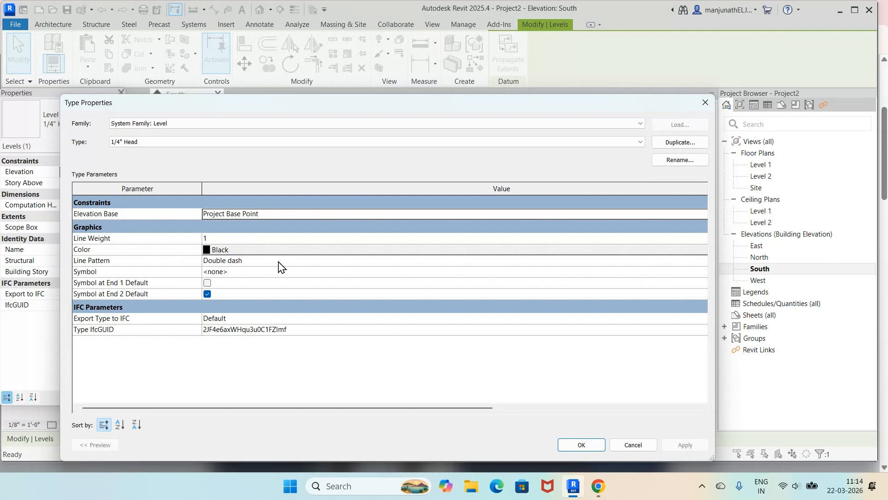
{"action": "left_click", "coordinate": [219, 274]}
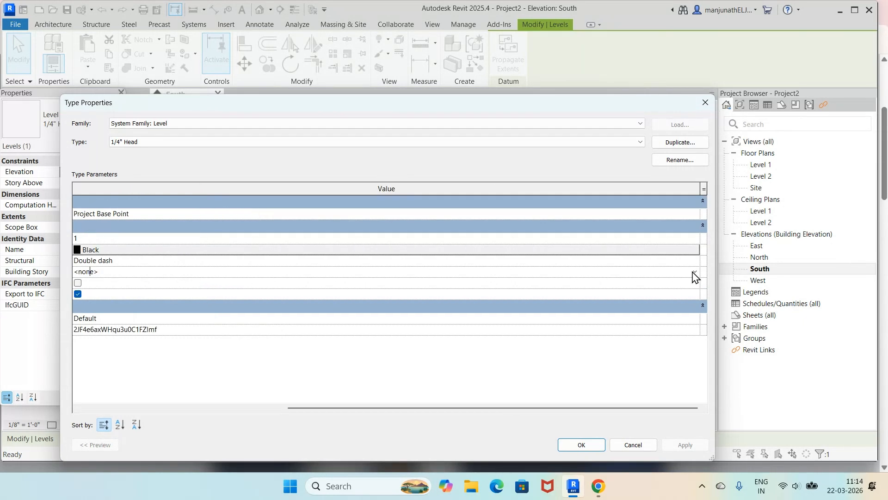
{"action": "left_click", "coordinate": [695, 274]}
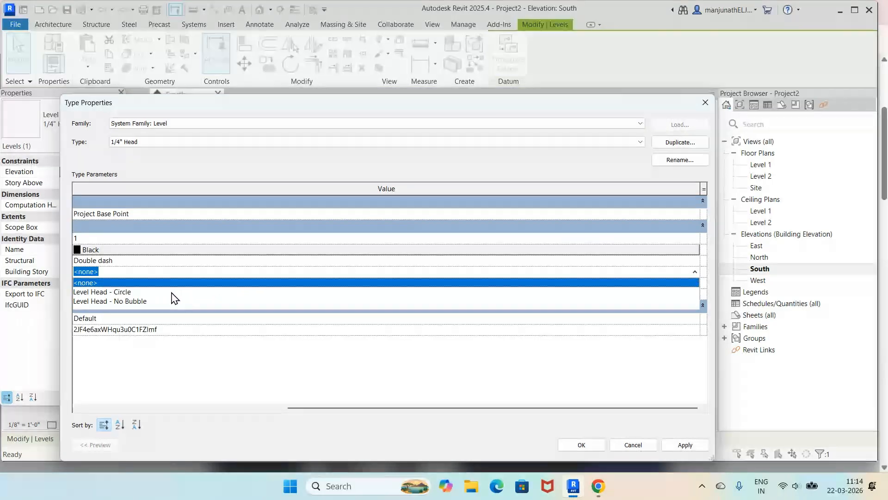
{"action": "left_click", "coordinate": [147, 294]}
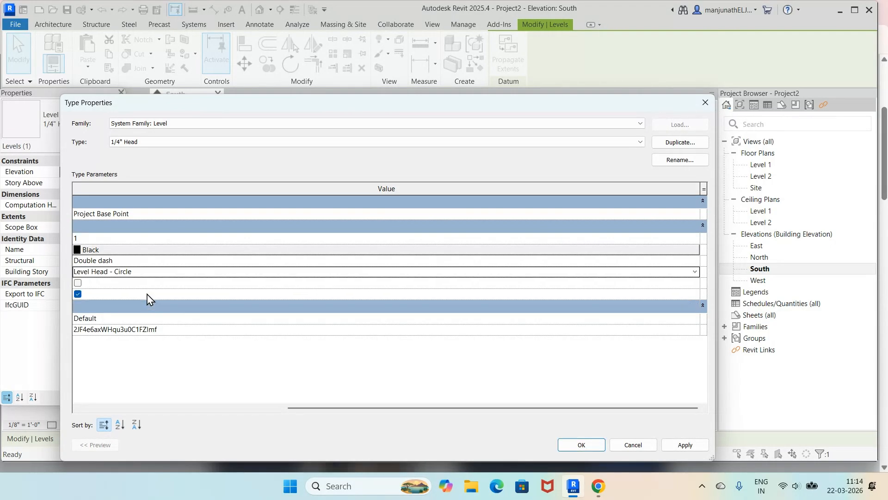
{"action": "left_click", "coordinate": [671, 447]}
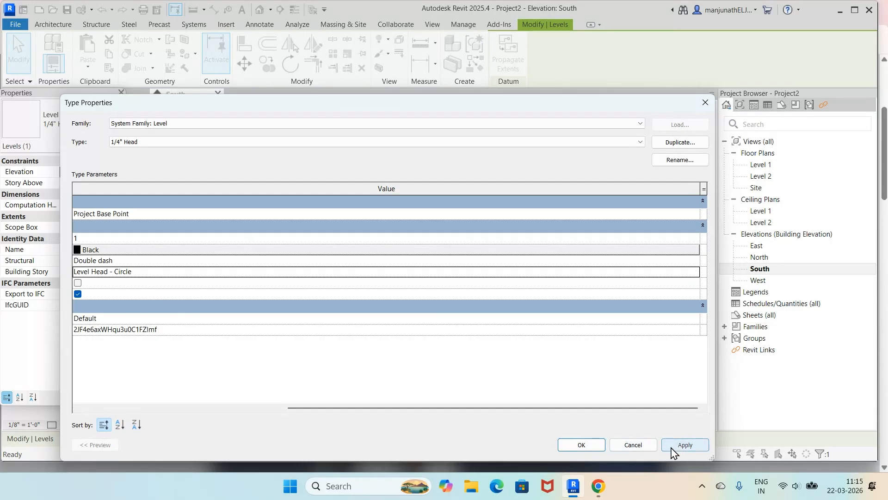
{"action": "left_click", "coordinate": [579, 444]}
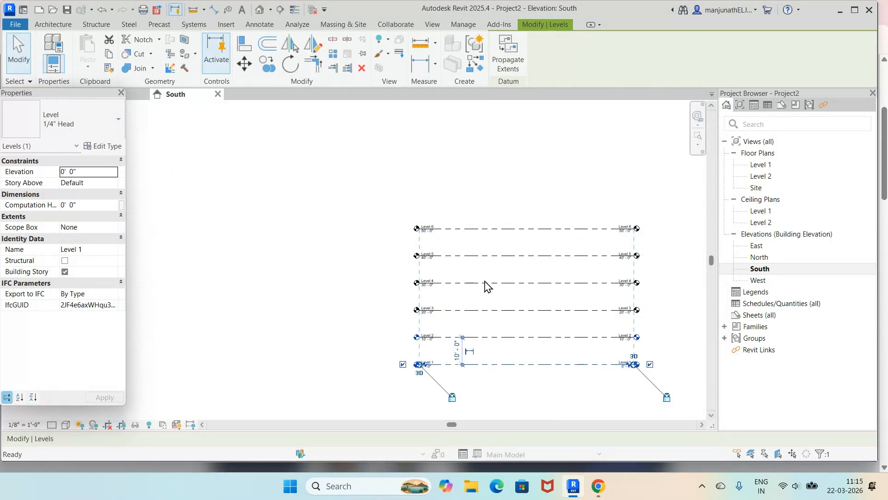
{"action": "scroll", "coordinate": [486, 281], "scroll_direction": "up", "scroll_amount": 1}
{"action": "scroll", "coordinate": [483, 279], "scroll_direction": "up", "scroll_amount": 1}
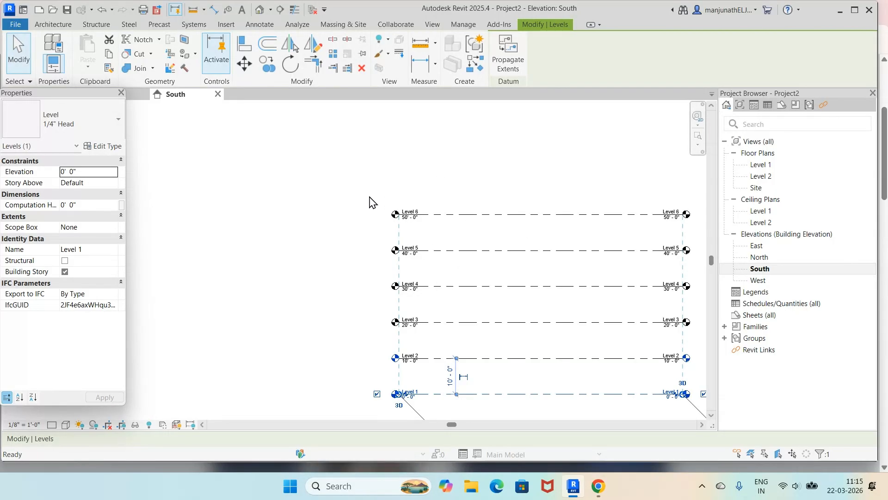
- Enable Symbol at End 1 Default for the 1/4" Head level type and apply it
{"action": "left_click", "coordinate": [97, 147]}
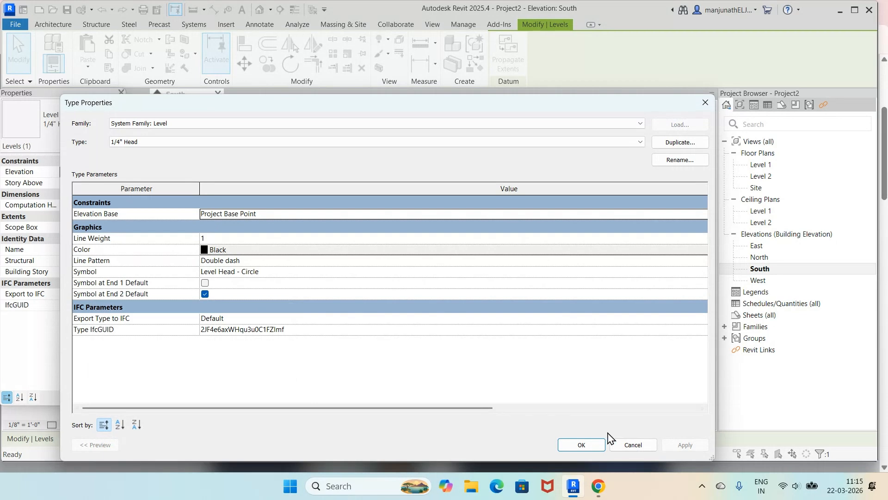
{"action": "left_click", "coordinate": [208, 286]}
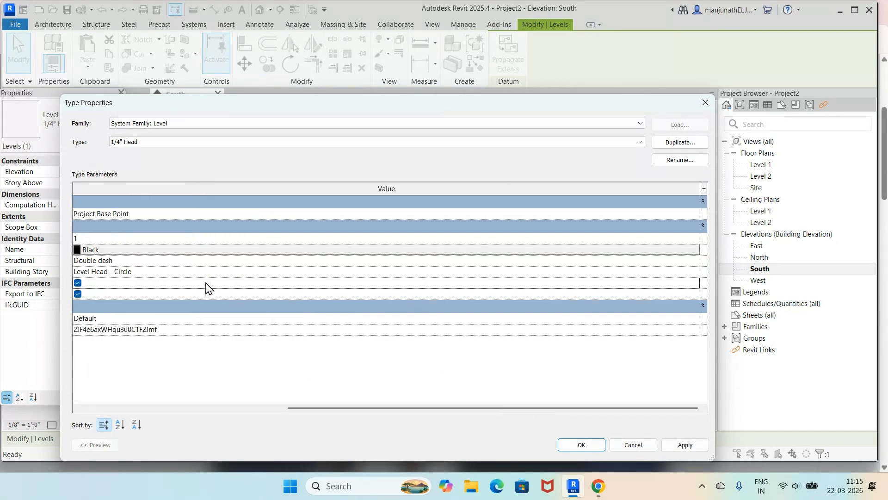
{"action": "left_click", "coordinate": [679, 444]}
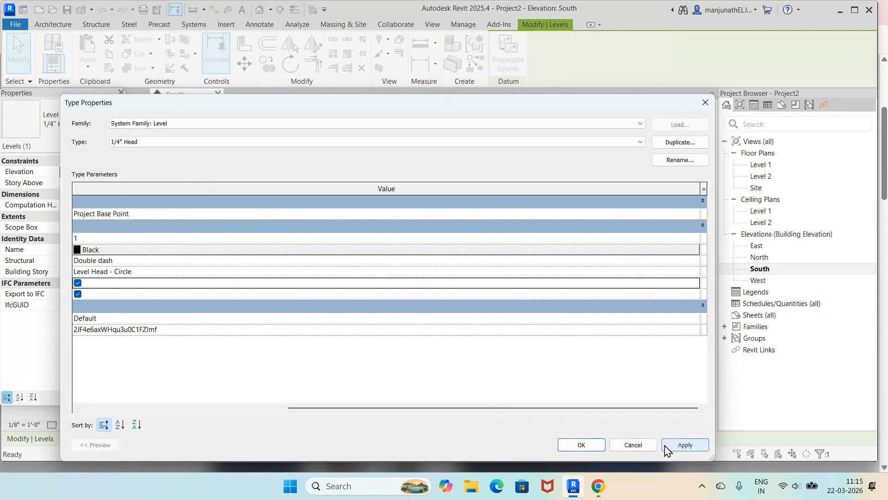
{"action": "left_click", "coordinate": [580, 445]}
{"action": "scroll", "coordinate": [555, 351], "scroll_direction": "up", "scroll_amount": 1}
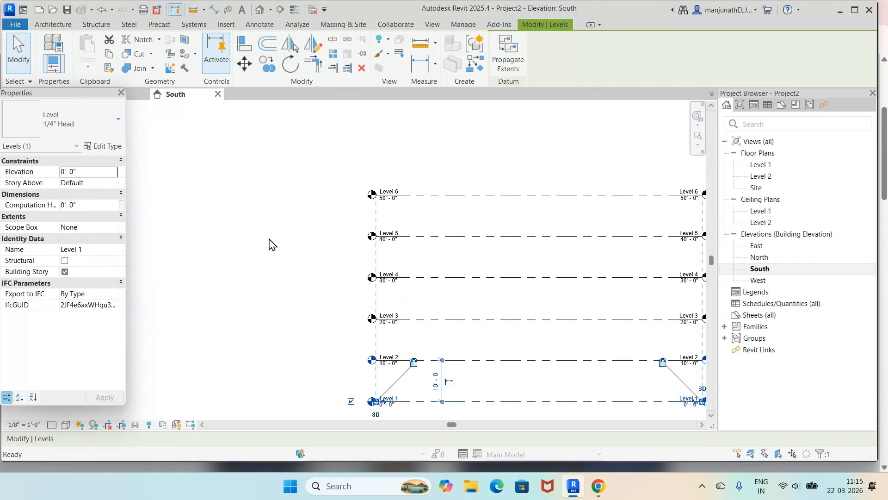
- Disable Symbol at End 2 Default for the 1/4" Head level type and apply it
{"action": "left_click", "coordinate": [102, 146]}
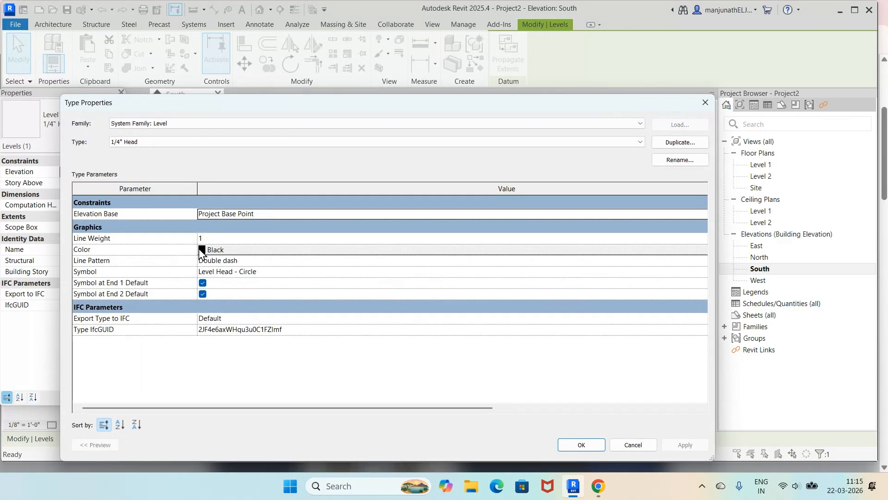
{"action": "left_click", "coordinate": [202, 294]}
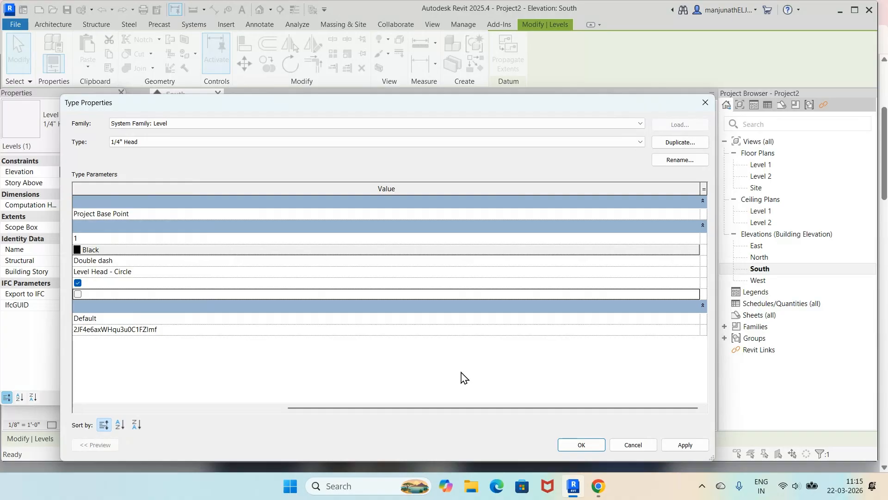
{"action": "left_click", "coordinate": [683, 445]}
{"action": "left_click", "coordinate": [580, 445]}
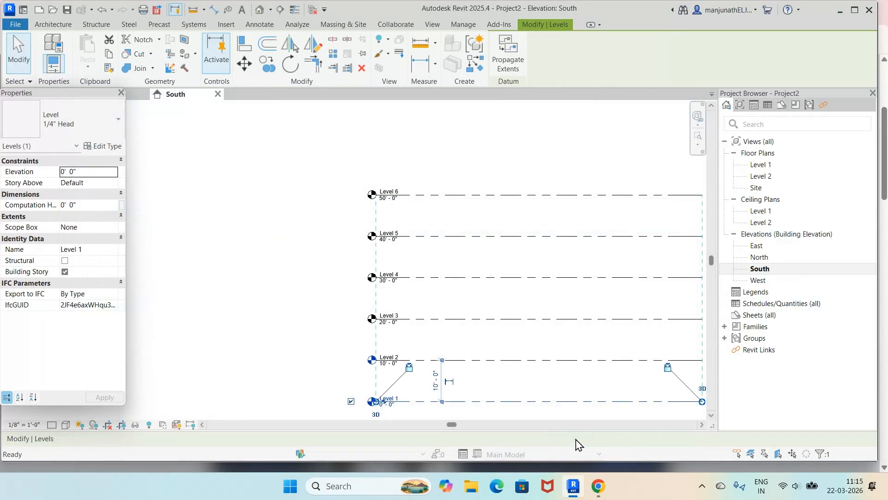
{"action": "scroll", "coordinate": [544, 344], "scroll_direction": "up", "scroll_amount": 2}
{"action": "scroll", "coordinate": [544, 344], "scroll_direction": "down", "scroll_amount": 6}
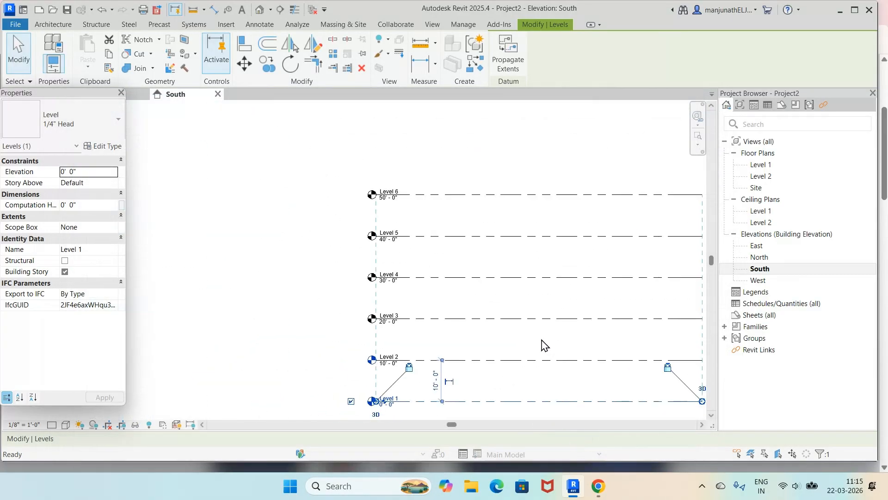
{"action": "scroll", "coordinate": [544, 345], "scroll_direction": "up", "scroll_amount": 3}
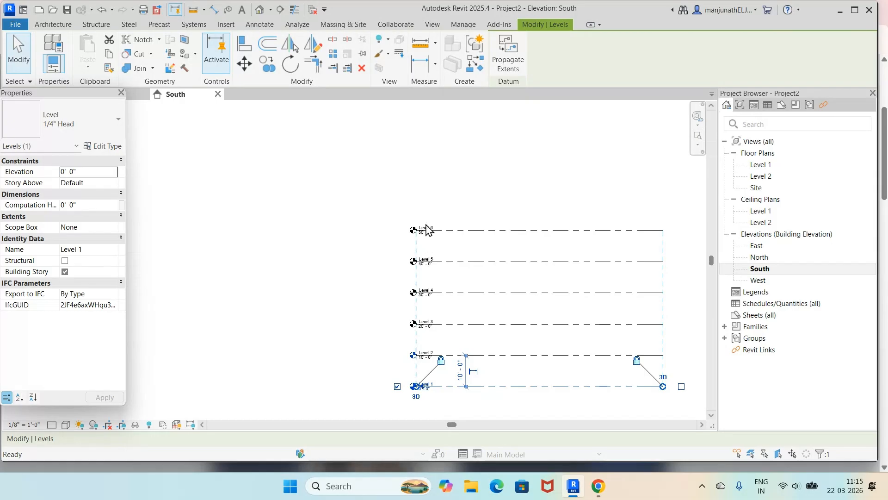
- Examine the circular head, name and elevation label of Level 1 up close with nothing selected
{"action": "left_click", "coordinate": [373, 268]}
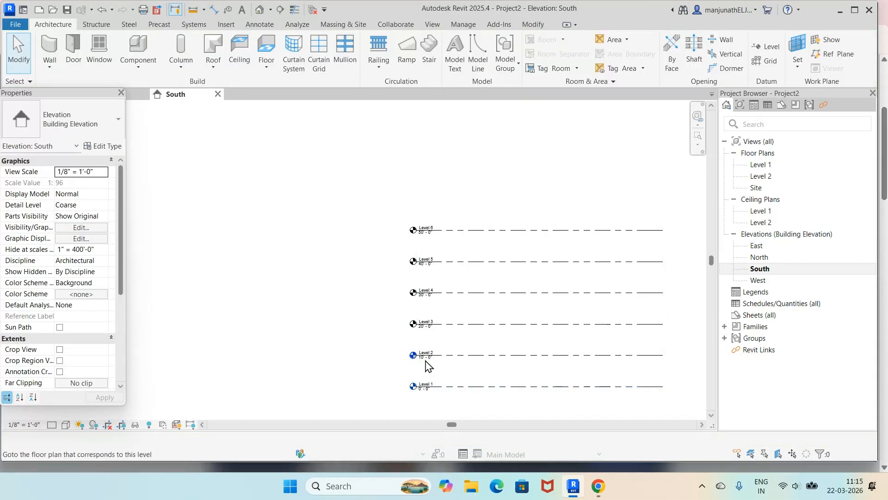
{"action": "scroll", "coordinate": [423, 407], "scroll_direction": "up", "scroll_amount": 4}
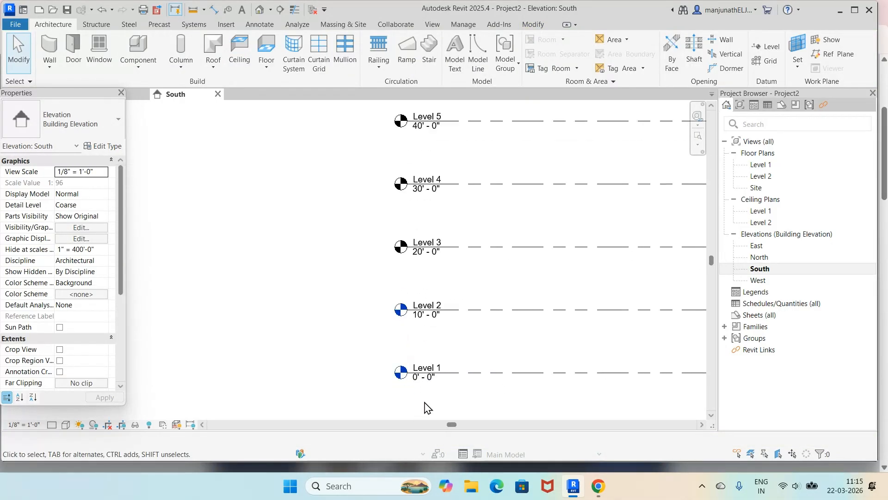
{"action": "scroll", "coordinate": [424, 407], "scroll_direction": "up", "scroll_amount": 5}
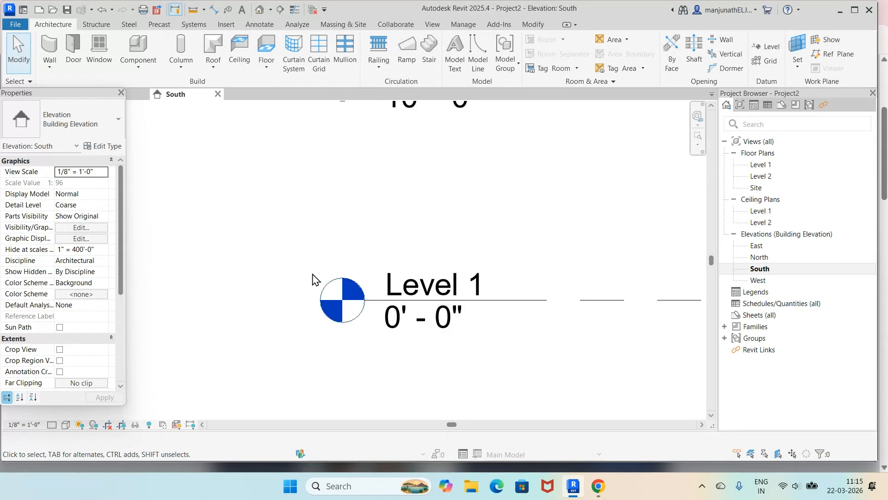
- Rename Level 1 to "01. Ground Floor" and rename its corresponding views as well
{"action": "left_click", "coordinate": [19, 57]}
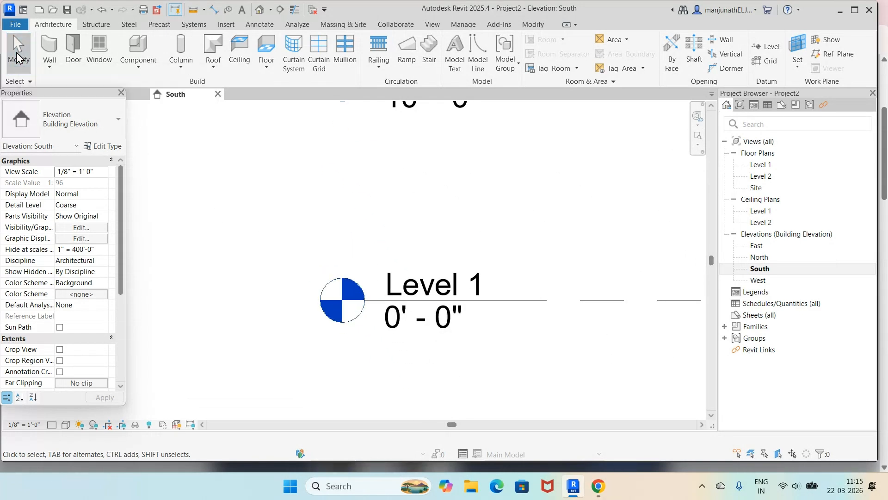
{"action": "left_click", "coordinate": [623, 302]}
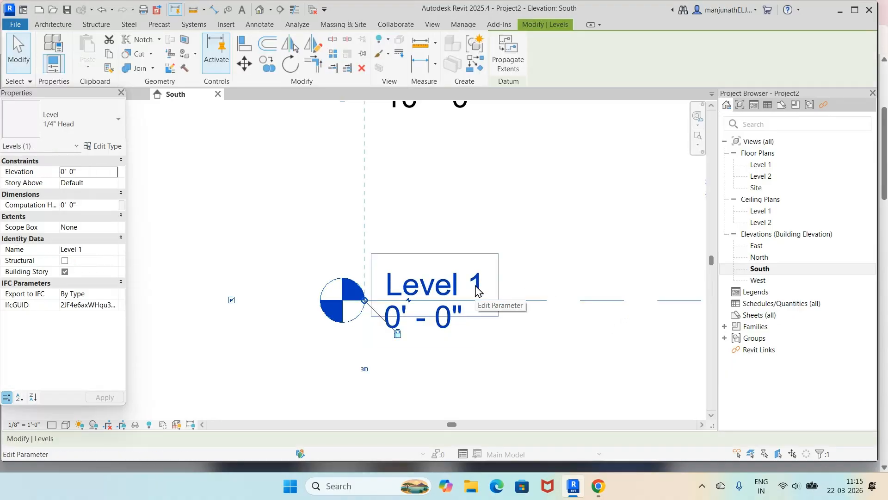
{"action": "left_click", "coordinate": [478, 290]}
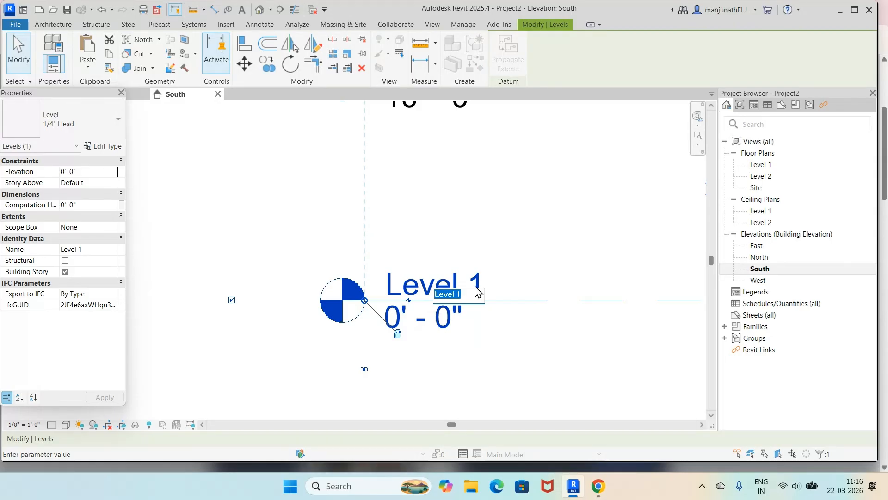
{"action": "type", "text": "01. "}
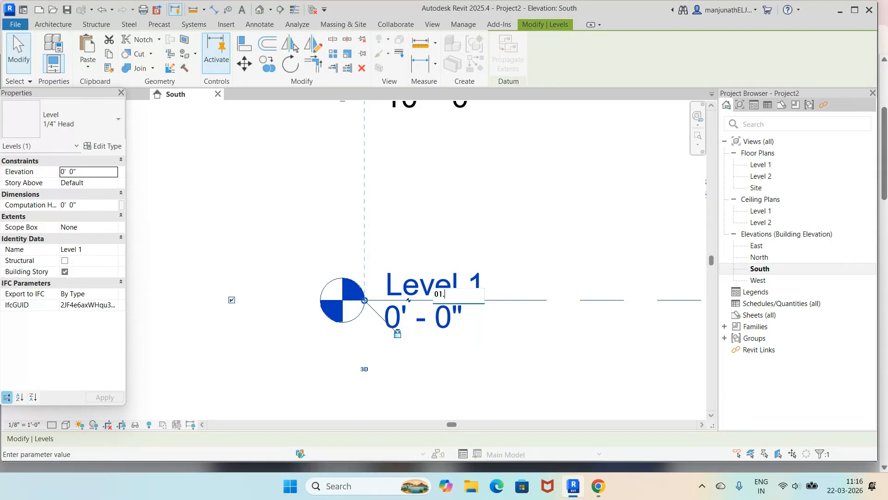
{"action": "type", "text": "G"}
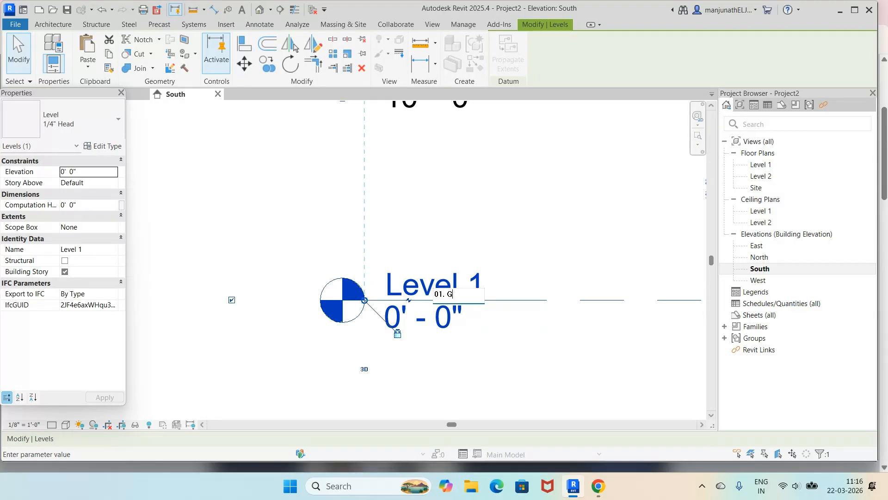
{"action": "type", "text": "round F"}
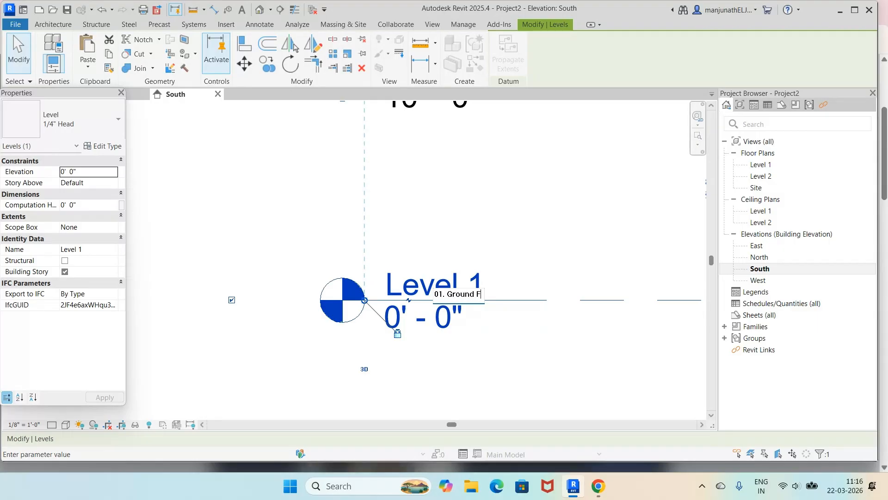
{"action": "type", "text": "loor"}
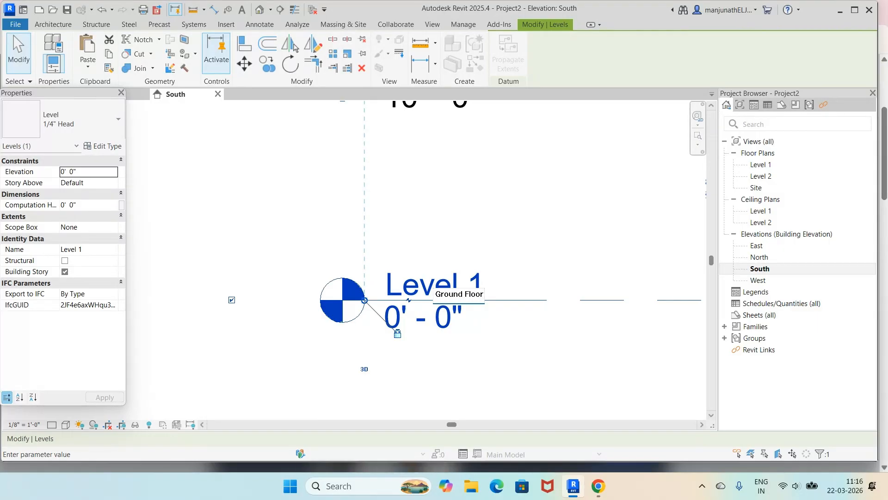
{"action": "key", "text": "Return"}
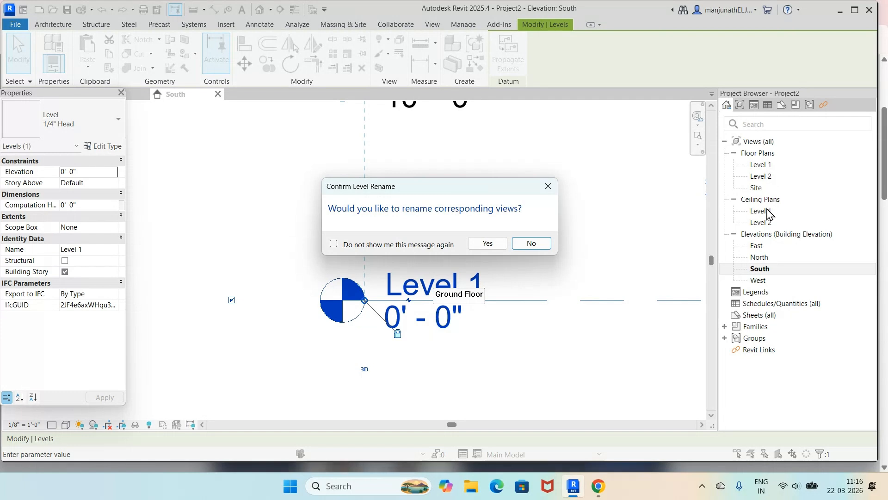
{"action": "left_click", "coordinate": [488, 244]}
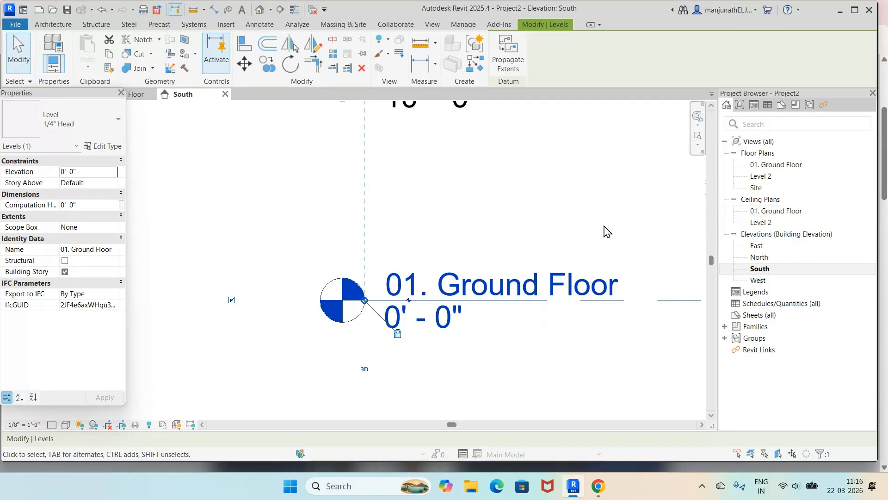
- Rename Level 2 to "02. 1st Floor" together with its corresponding views
{"action": "scroll", "coordinate": [597, 228], "scroll_direction": "up", "scroll_amount": 1}
{"action": "scroll", "coordinate": [596, 228], "scroll_direction": "down", "scroll_amount": 3}
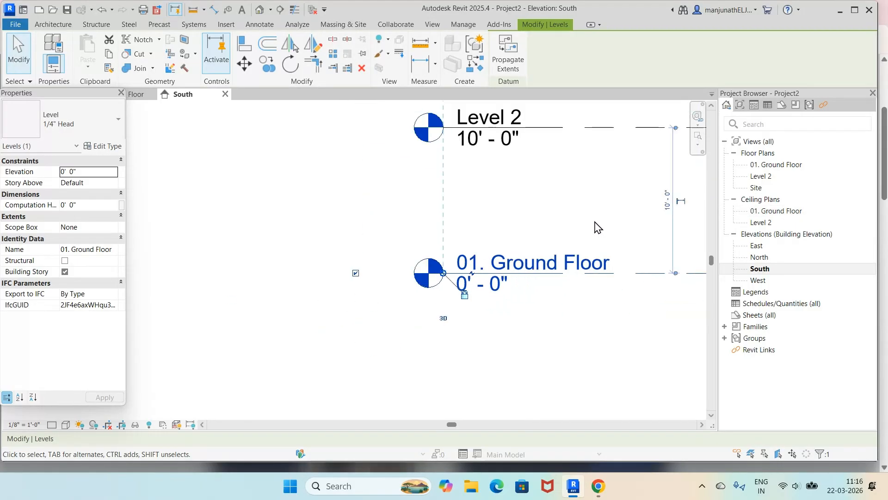
{"action": "right_click", "coordinate": [553, 189]}
{"action": "left_click", "coordinate": [586, 411]}
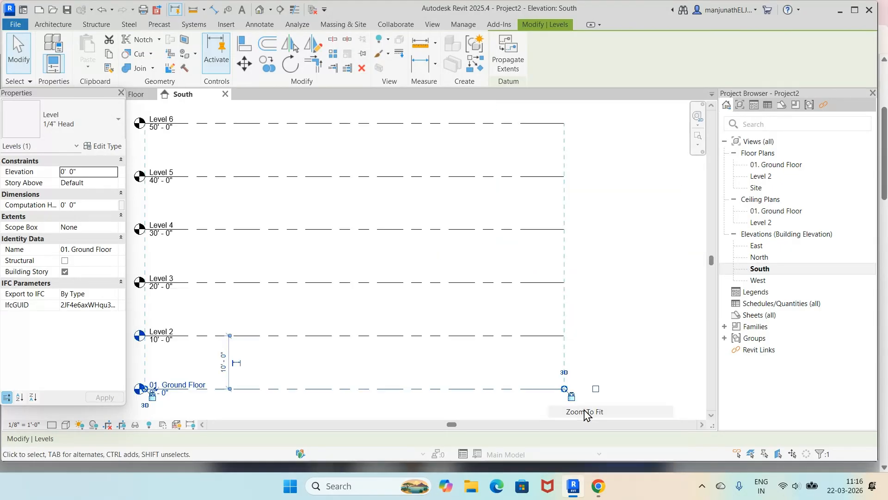
{"action": "double_click", "coordinate": [166, 331]}
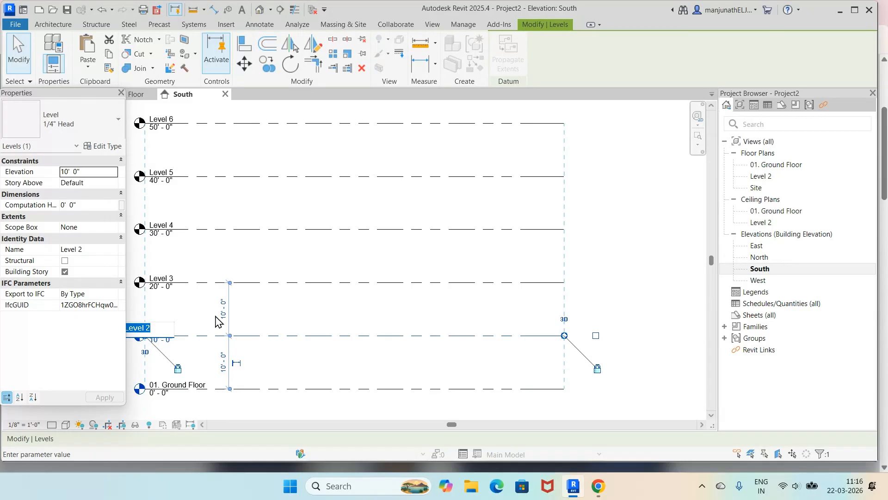
{"action": "type", "text": "02"}
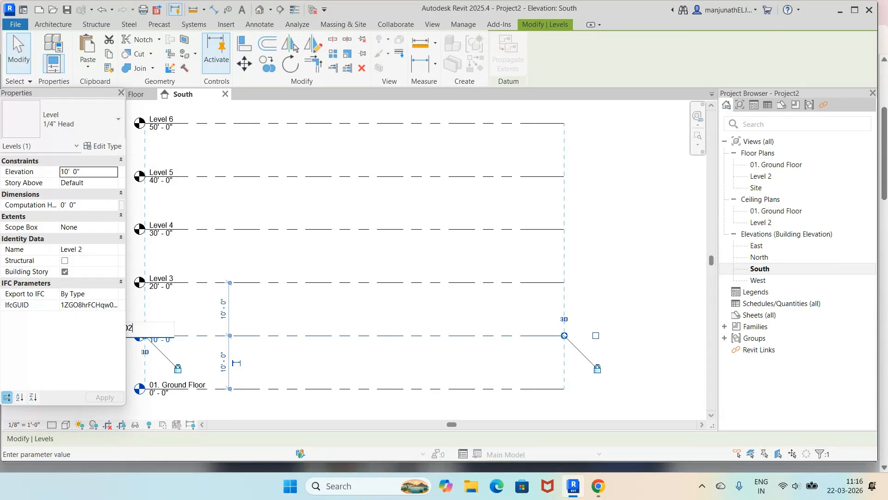
{"action": "type", "text": ". 1s"}
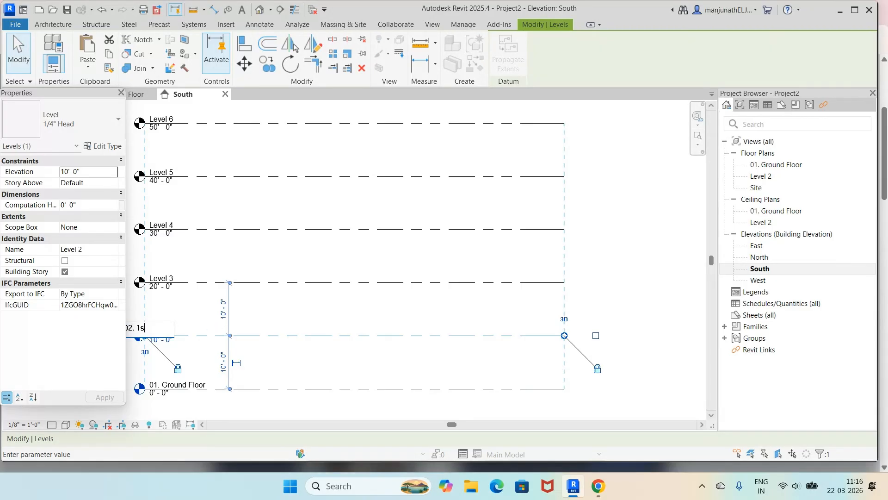
{"action": "type", "text": "t Floor"}
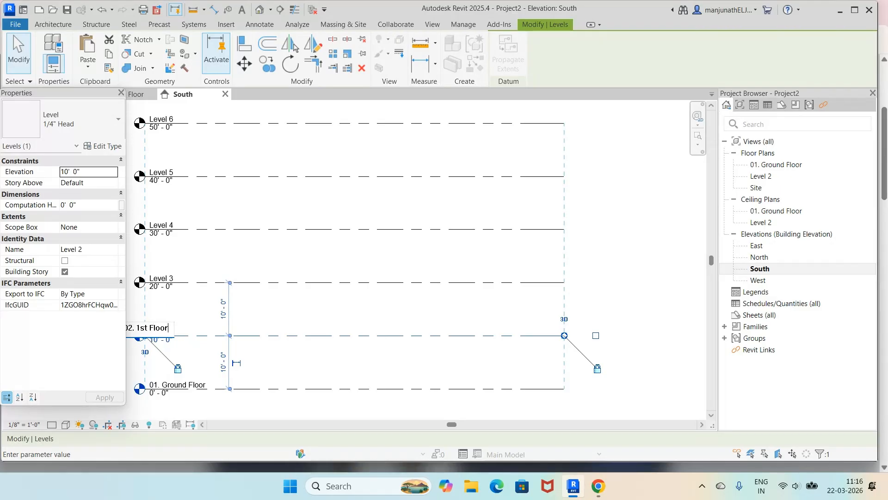
{"action": "key", "text": "Return"}
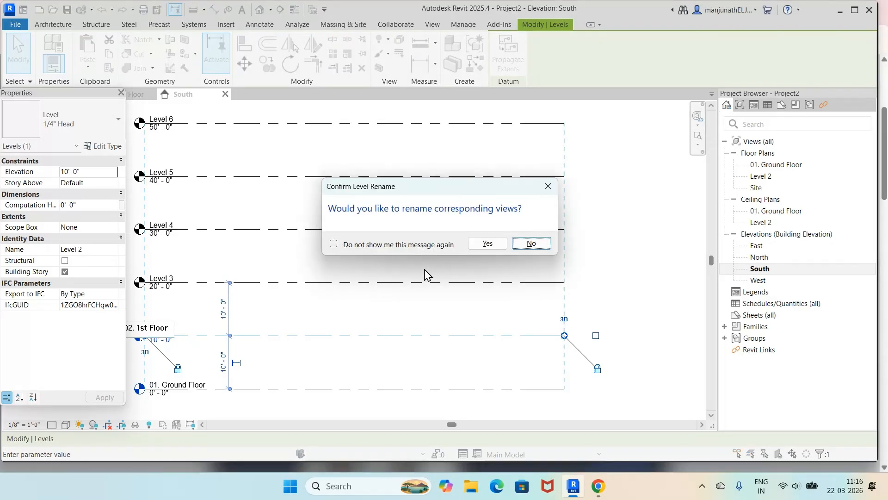
{"action": "left_click", "coordinate": [487, 244]}
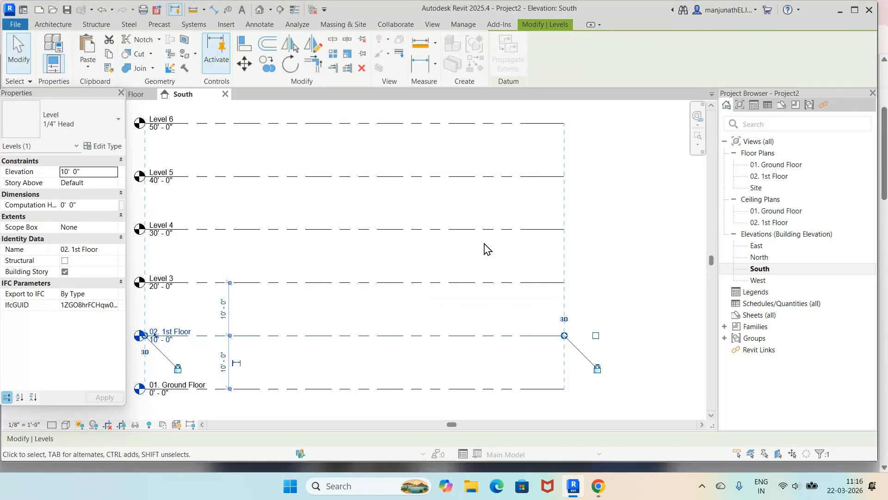
- Rename Level 3, at the 20' 0" elevation, to "03. 2nd Floor"
{"action": "left_click", "coordinate": [173, 283]}
{"action": "left_click", "coordinate": [170, 279]}
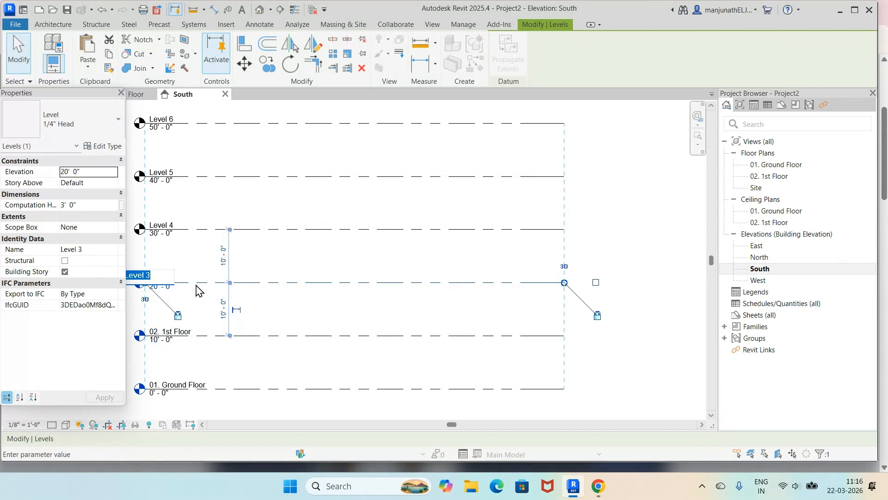
{"action": "type", "text": "03. "}
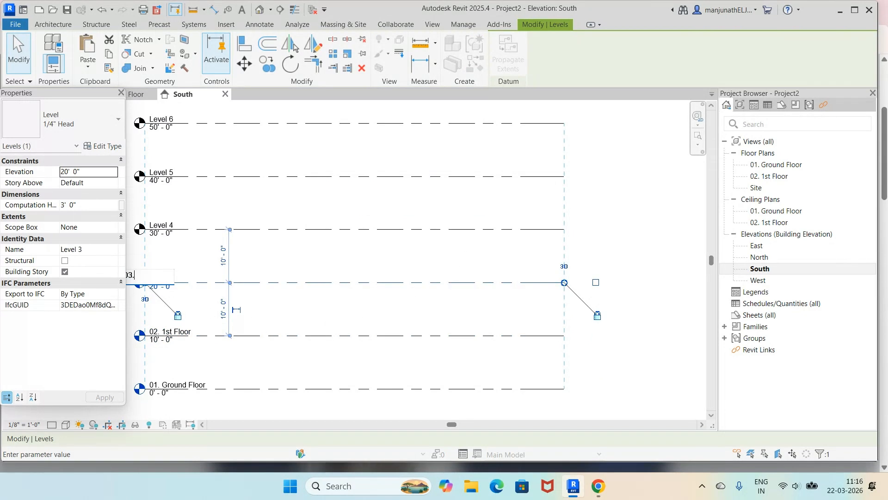
{"action": "type", "text": "2nd F"}
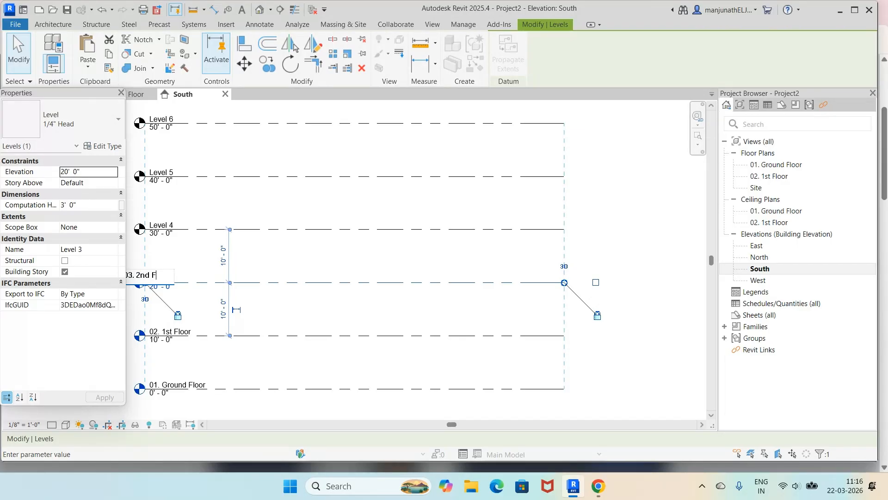
{"action": "type", "text": "loor"}
{"action": "key", "text": "Return"}
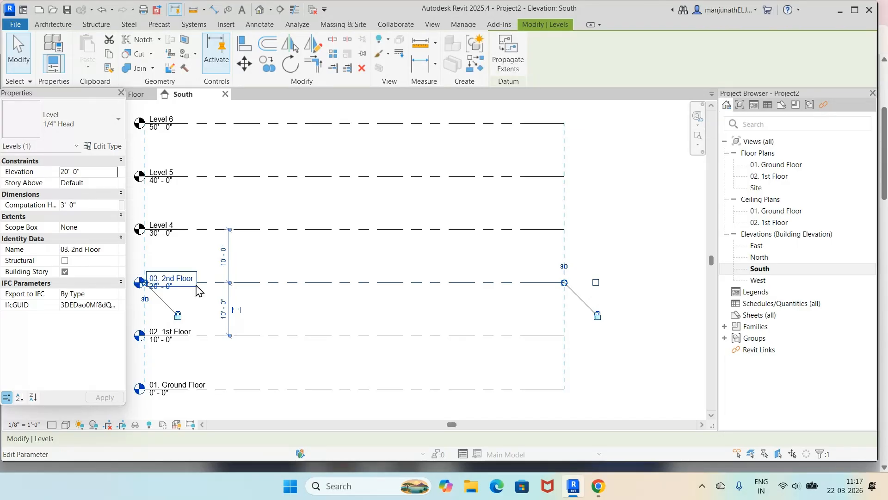
- Rename Level 4 to "04. 3rd Floor" and clear the selection
{"action": "left_click", "coordinate": [172, 229]}
{"action": "left_click", "coordinate": [172, 224]}
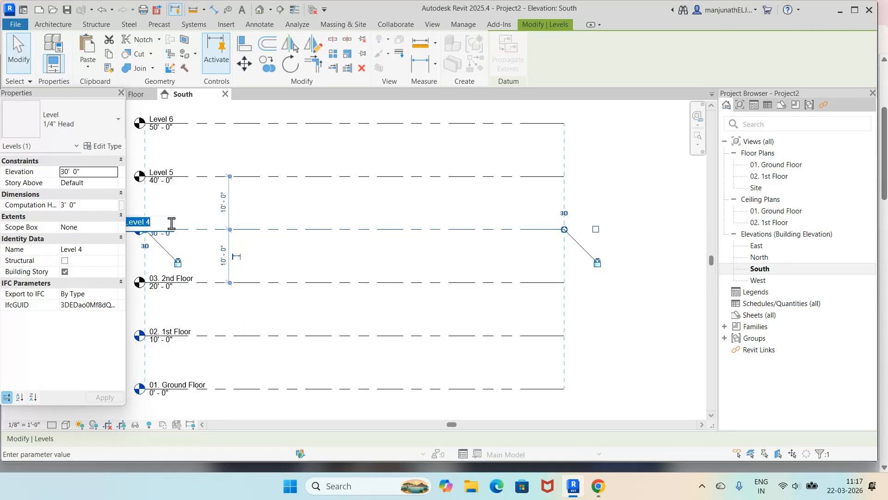
{"action": "key", "text": "BackSpace"}
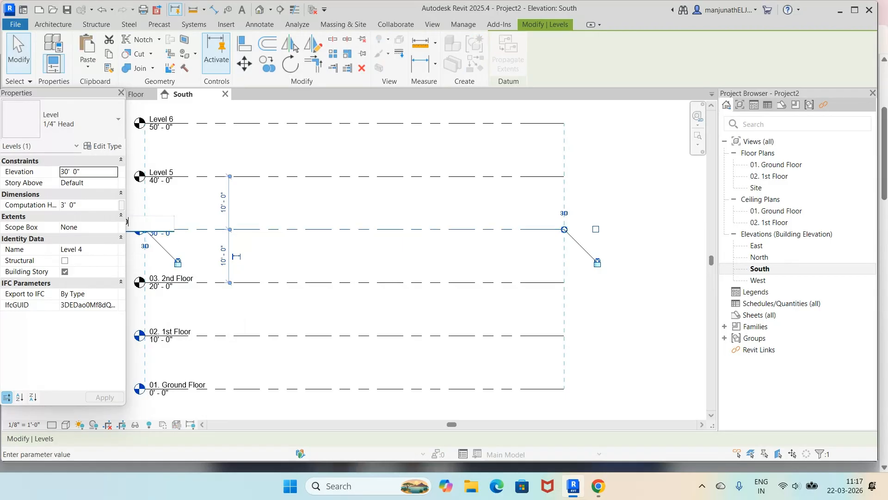
{"action": "type", "text": "04. 3r"}
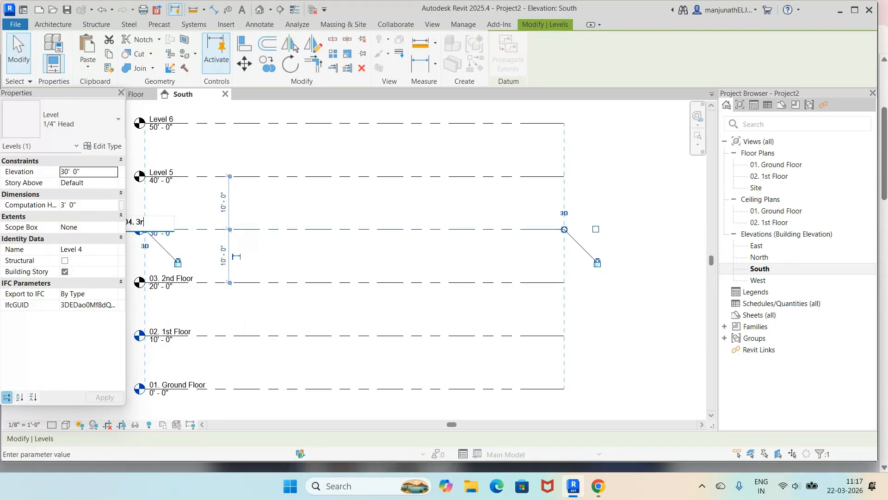
{"action": "type", "text": "d Floor"}
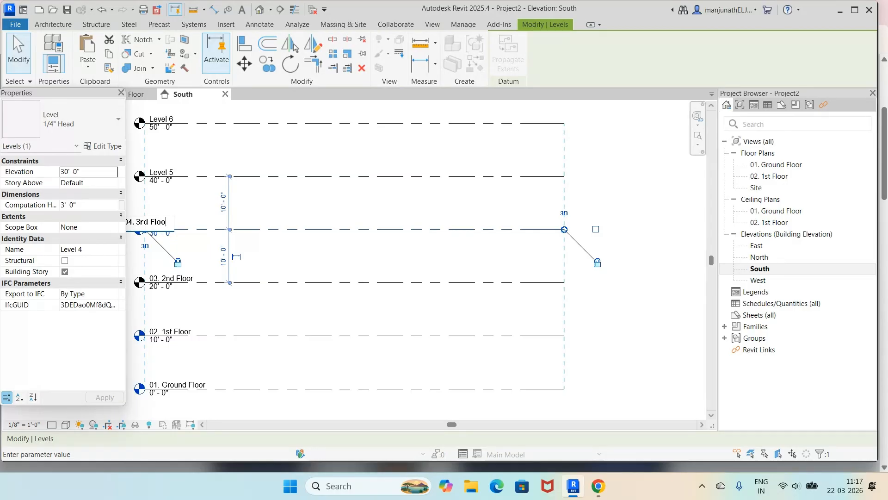
{"action": "key", "text": "Return"}
{"action": "left_click", "coordinate": [186, 197]}
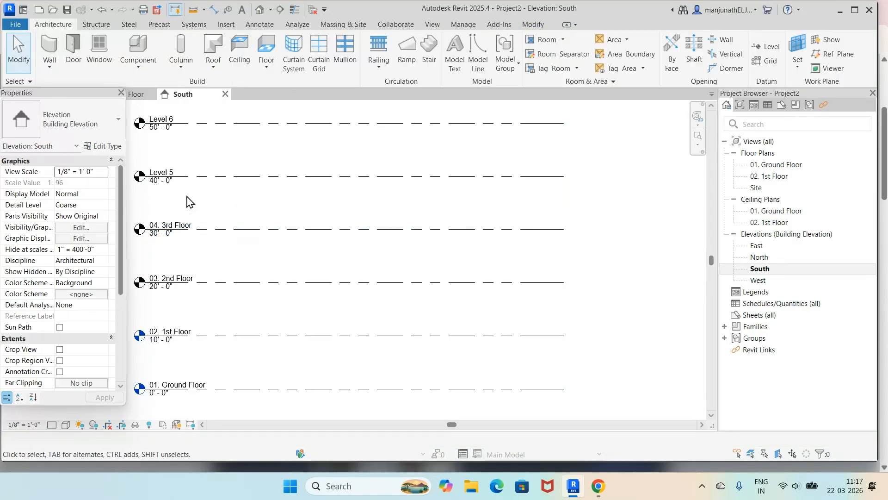
- Rename Level 5 to "05. 4th Floor" and deselect it
{"action": "double_click", "coordinate": [176, 174]}
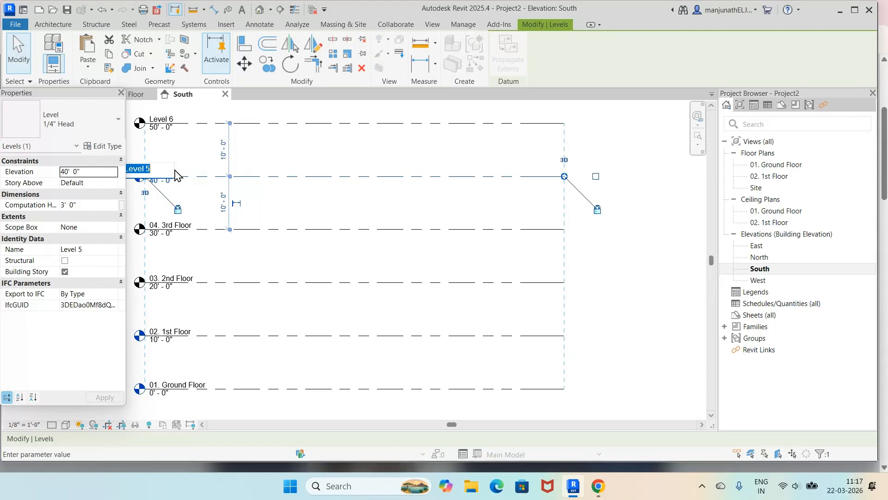
{"action": "type", "text": "0"}
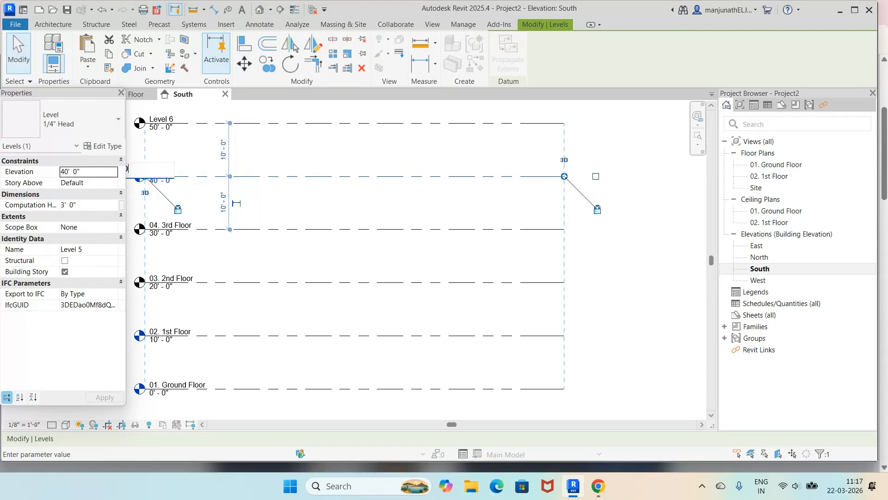
{"action": "type", "text": "5. 4"}
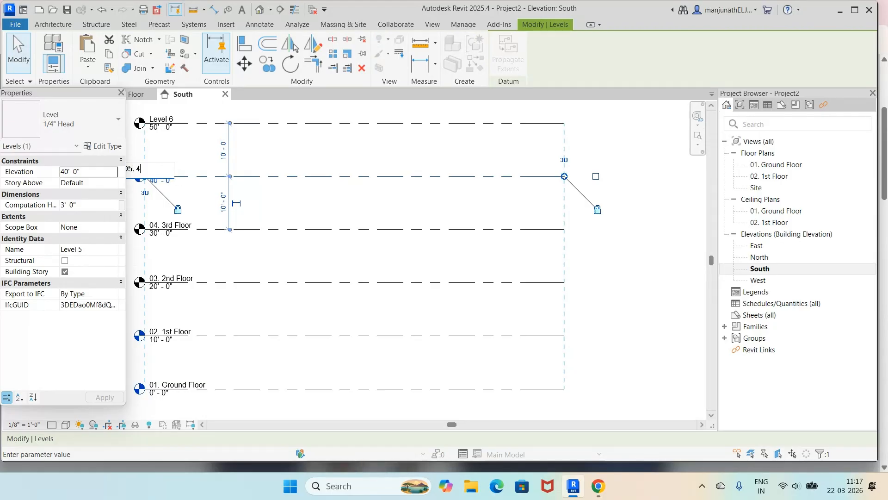
{"action": "type", "text": "th Flo"}
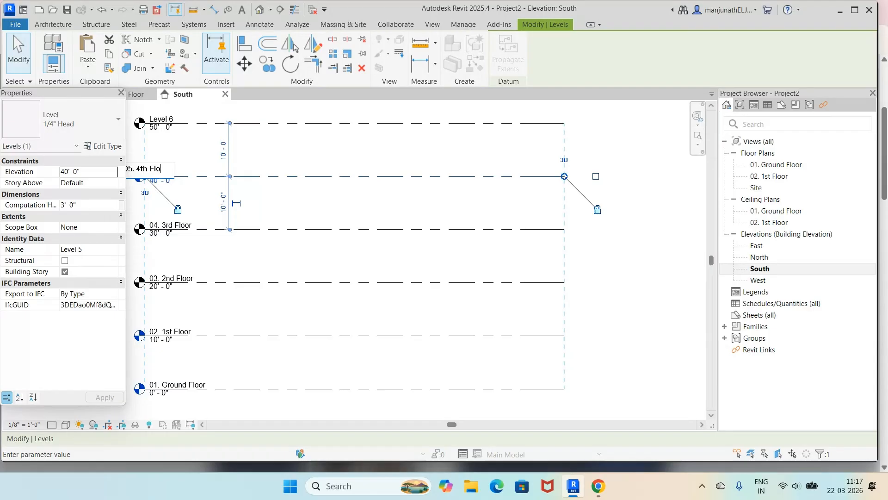
{"action": "type", "text": "or"}
{"action": "key", "text": "Return"}
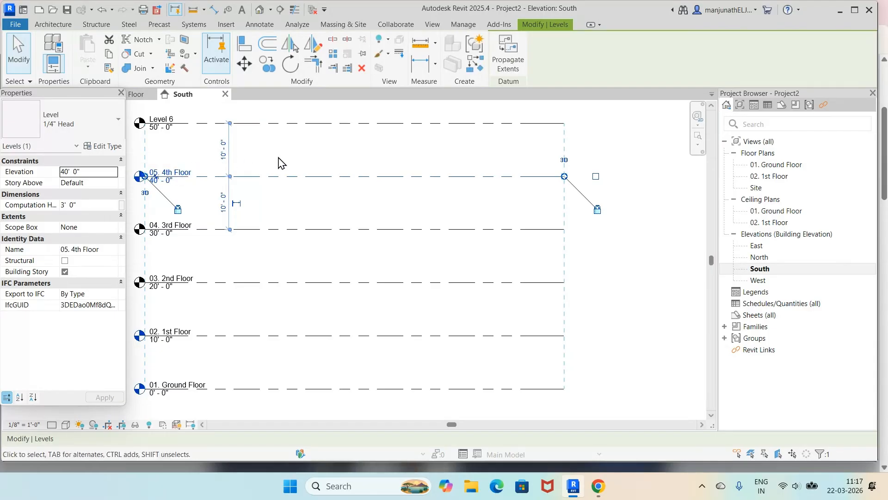
{"action": "left_click", "coordinate": [281, 157]}
- Rename Level 6, at the 50' 0" elevation, to "06. 5th Floor" and clear the selection
{"action": "double_click", "coordinate": [175, 121]}
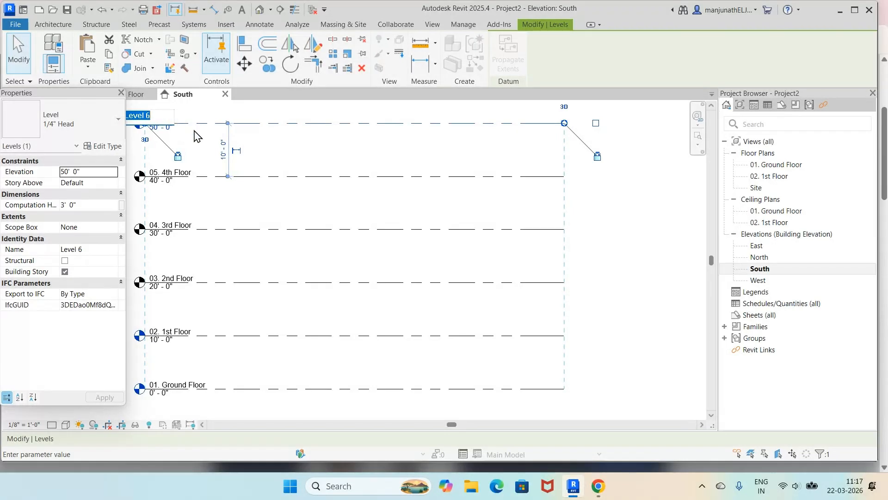
{"action": "type", "text": "06"}
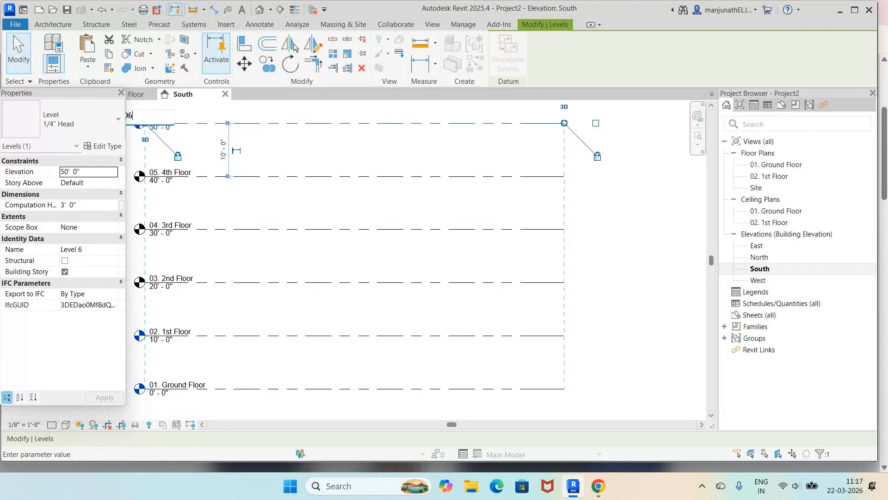
{"action": "type", "text": ". 5th"}
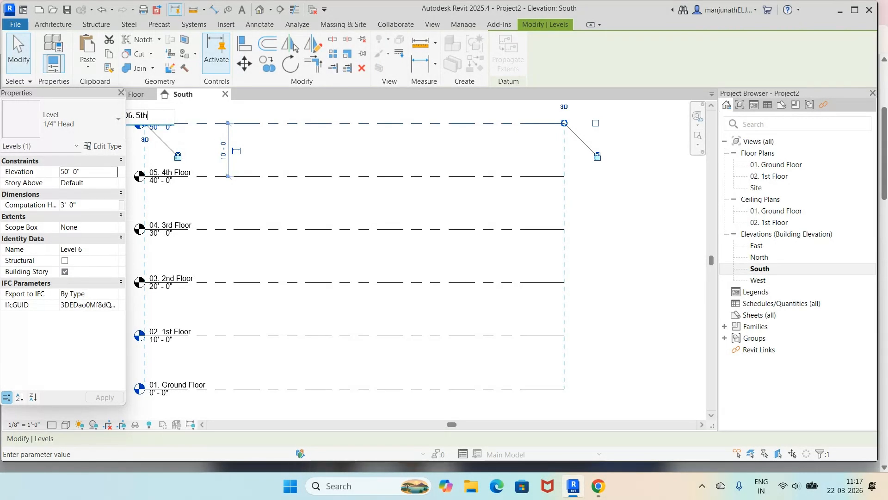
{"action": "type", "text": " Floor"}
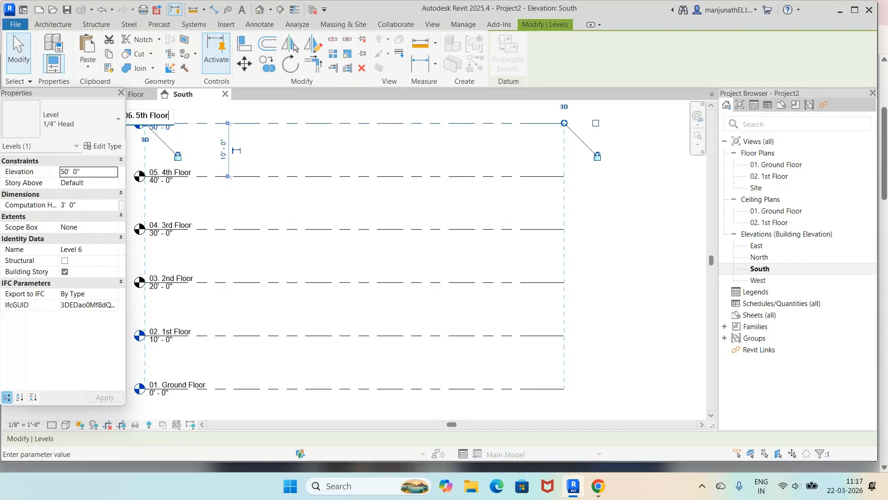
{"action": "key", "text": "Return"}
{"action": "key", "text": "Escape"}
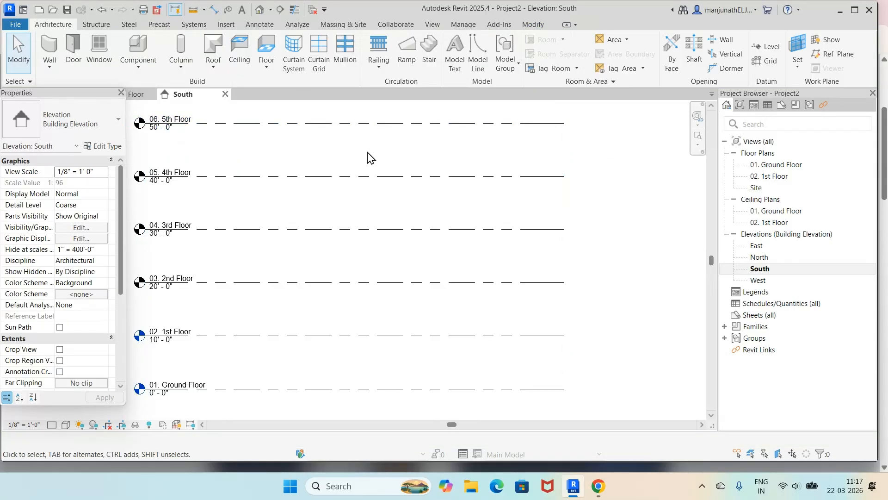
- Create floor plan views for the levels 03. 2nd Floor, 04. 3rd Floor, 05. 4th Floor and 06. 5th Floor
{"action": "scroll", "coordinate": [370, 157], "scroll_direction": "down", "scroll_amount": 3}
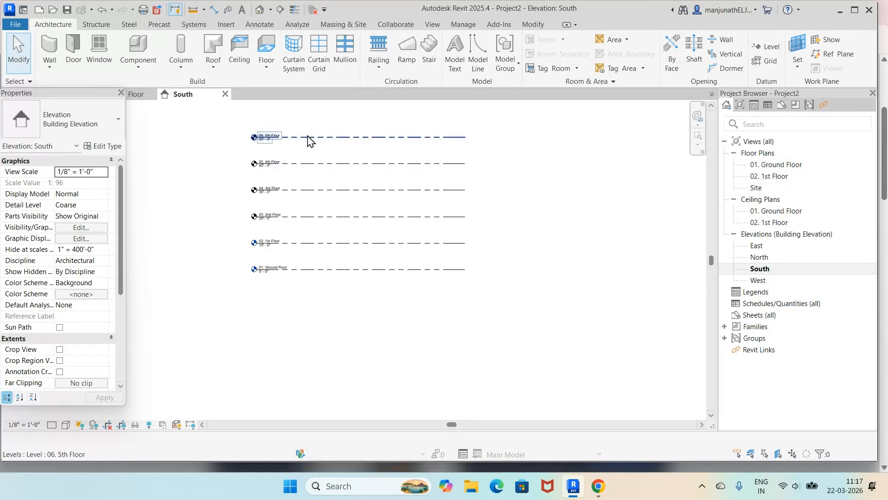
{"action": "scroll", "coordinate": [309, 139], "scroll_direction": "up", "scroll_amount": 4}
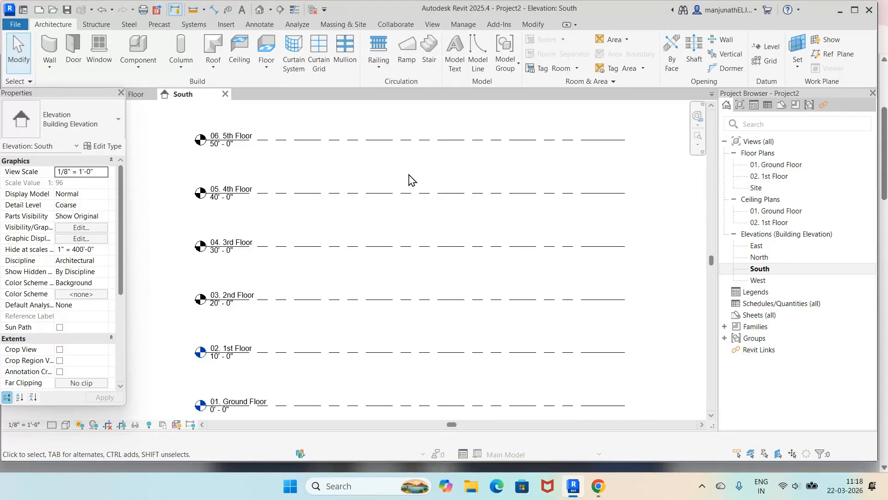
{"action": "left_click", "coordinate": [431, 25]}
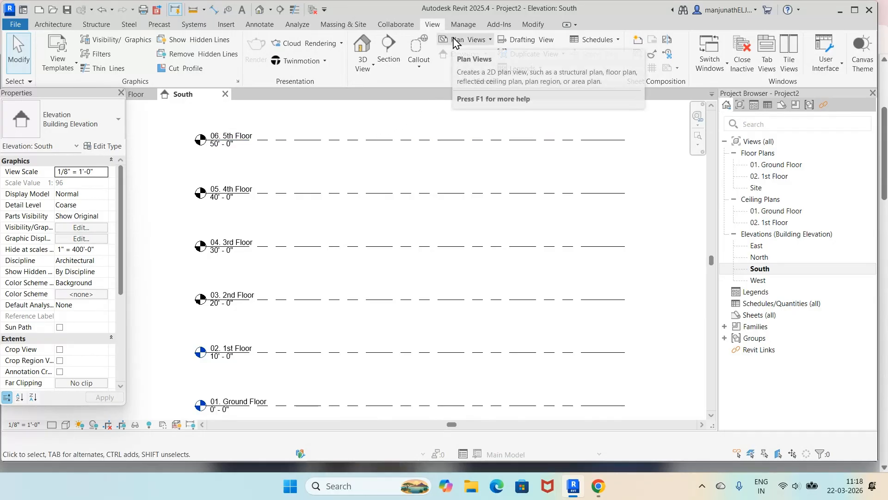
{"action": "left_click", "coordinate": [492, 40]}
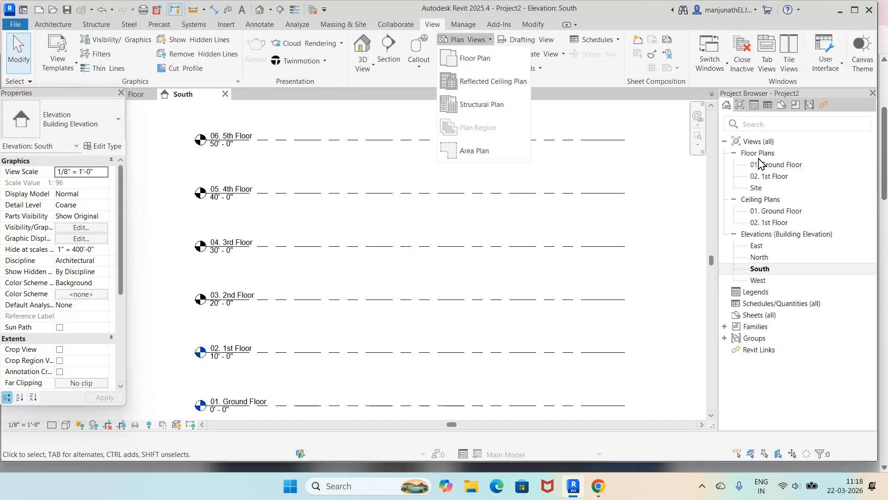
{"action": "left_click", "coordinate": [482, 61]}
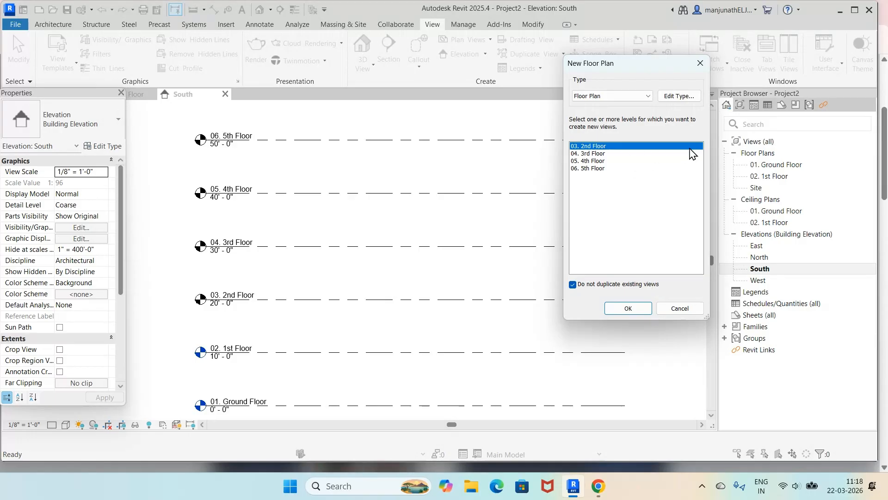
{"action": "left_click", "coordinate": [602, 169], "text": "shift"}
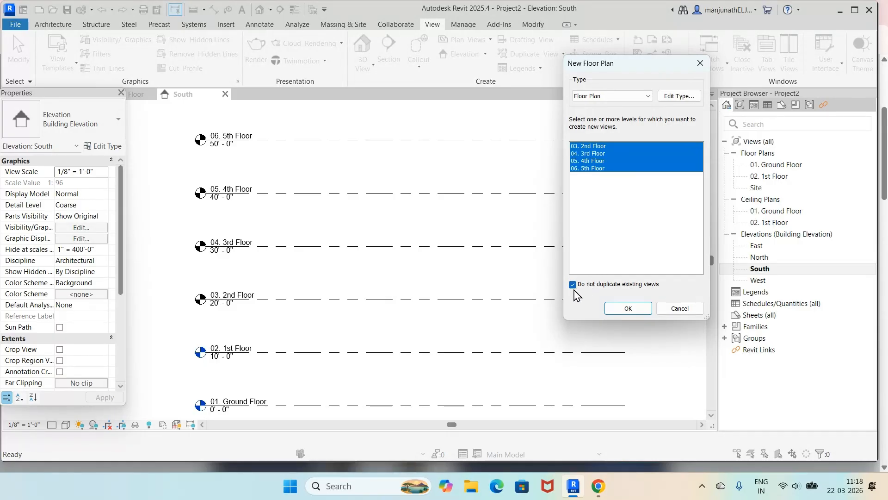
{"action": "left_click", "coordinate": [628, 309]}
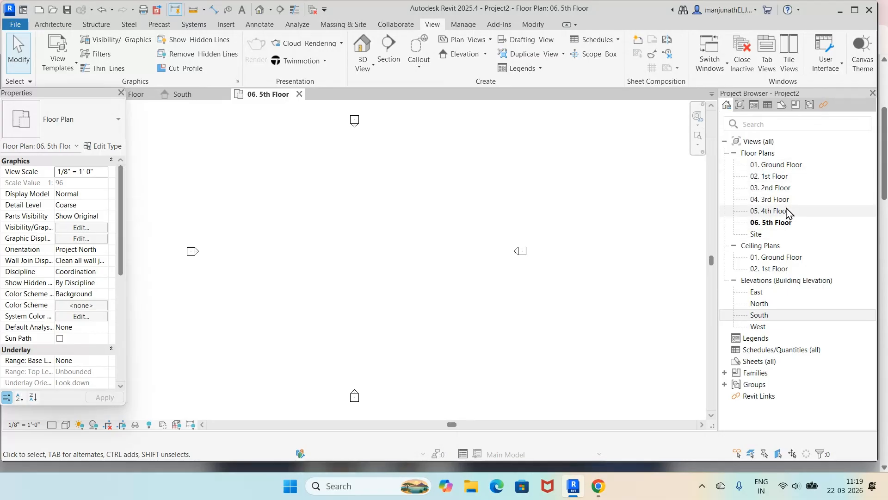
- Create reflected ceiling plan views for the levels from 03. 2nd Floor through 06. 5th Floor
{"action": "left_click", "coordinate": [492, 42]}
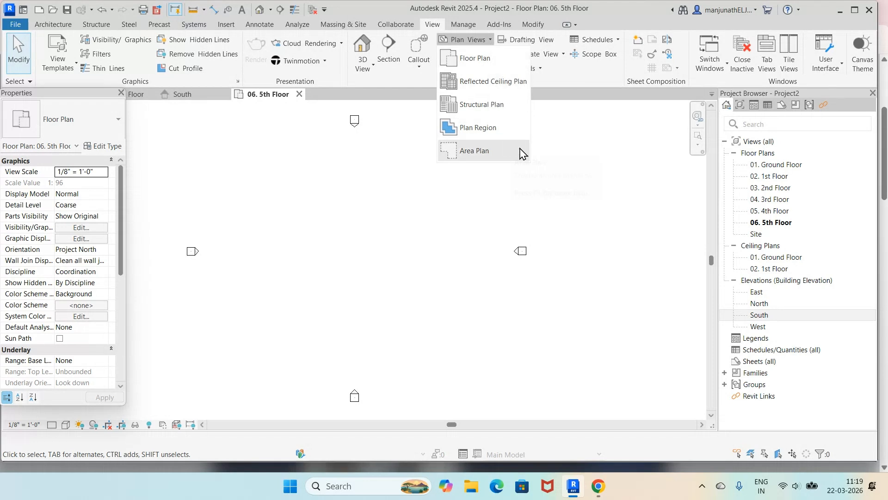
{"action": "left_click", "coordinate": [493, 82]}
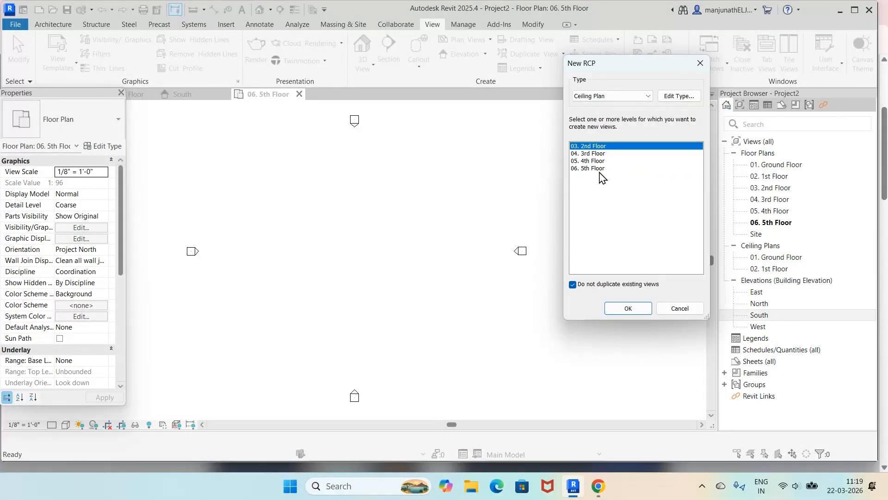
{"action": "left_click", "coordinate": [600, 169], "text": "shift"}
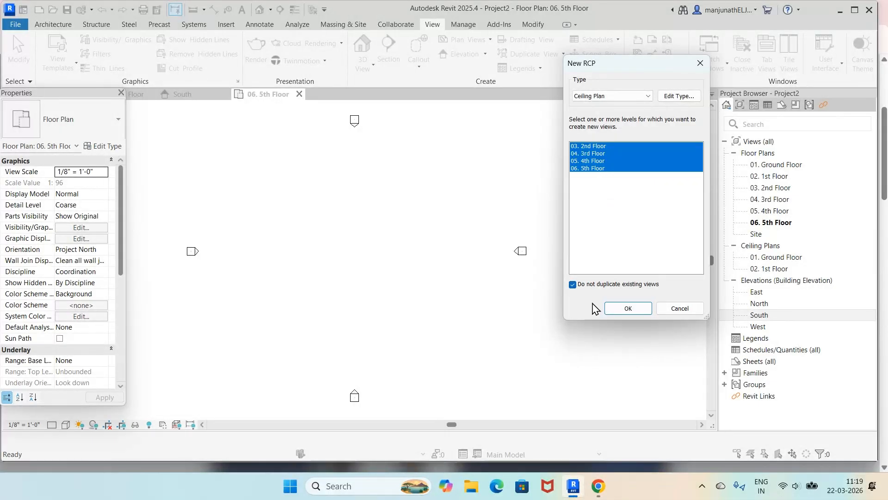
{"action": "left_click", "coordinate": [626, 308]}
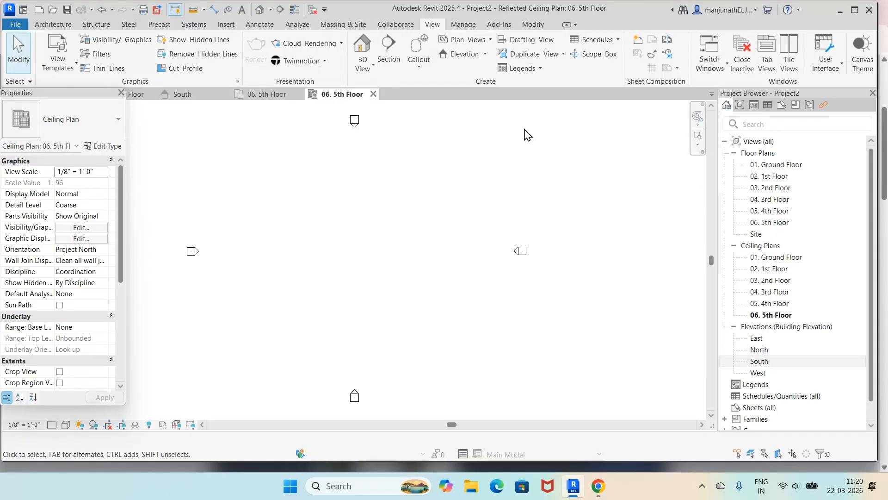
- Reopen the South elevation and delete the 06. 5th Floor and 05. 4th Floor levels together with their plan views
{"action": "double_click", "coordinate": [760, 362]}
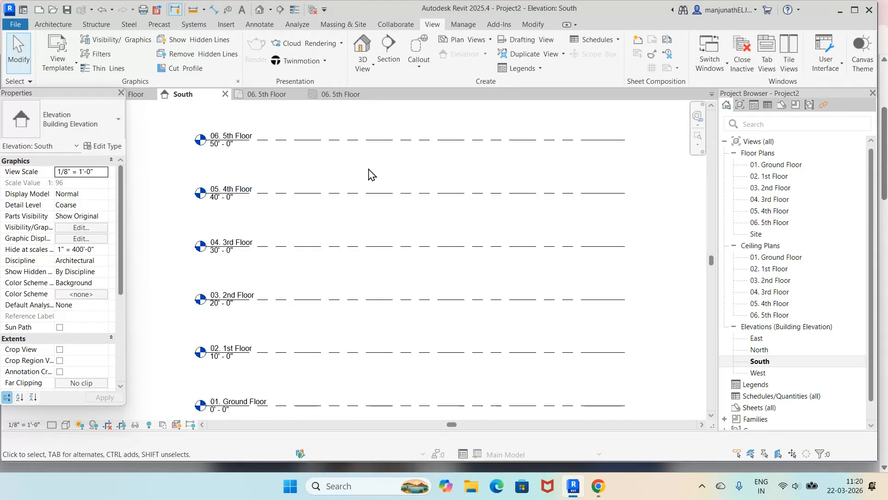
{"action": "left_click", "coordinate": [360, 142]}
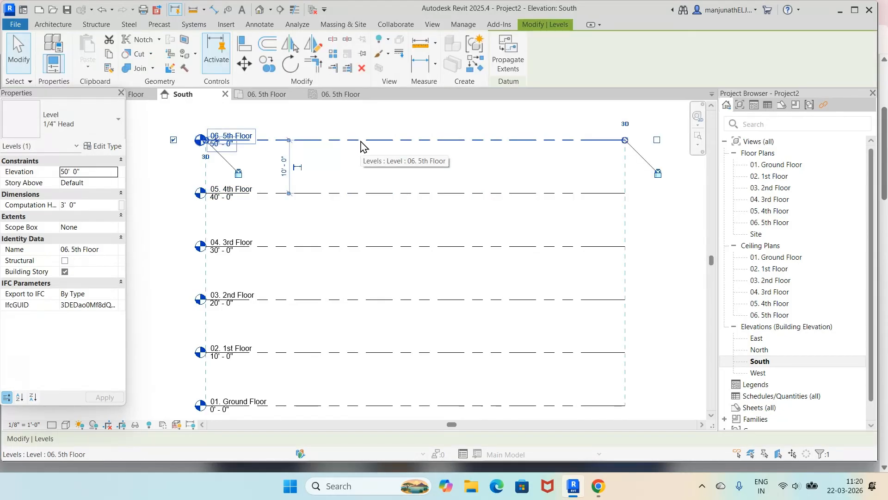
{"action": "key", "text": "Delete"}
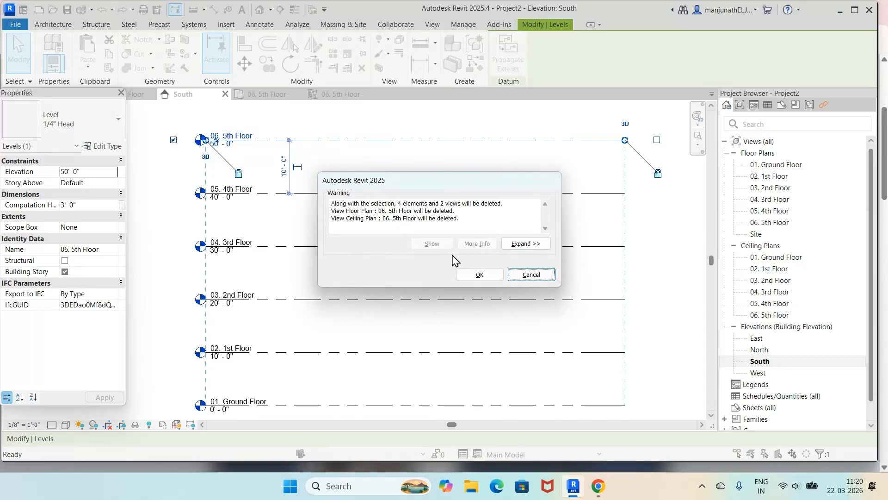
{"action": "left_click", "coordinate": [470, 275]}
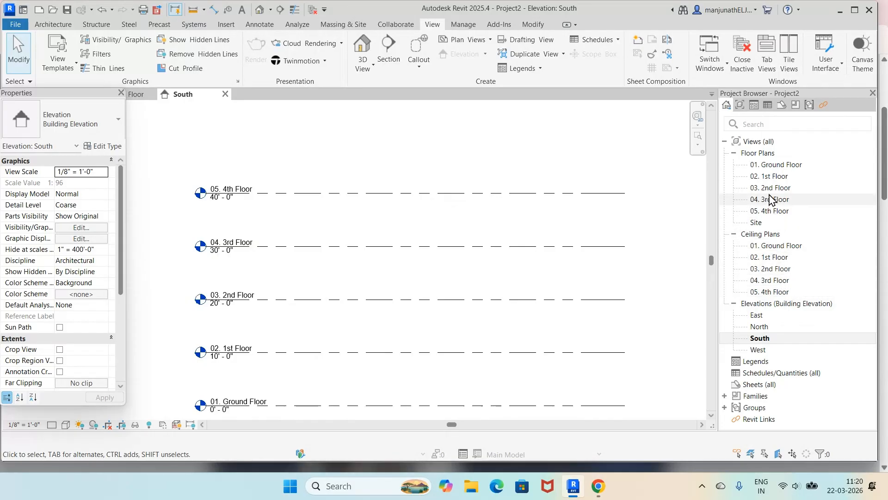
{"action": "left_click", "coordinate": [481, 197]}
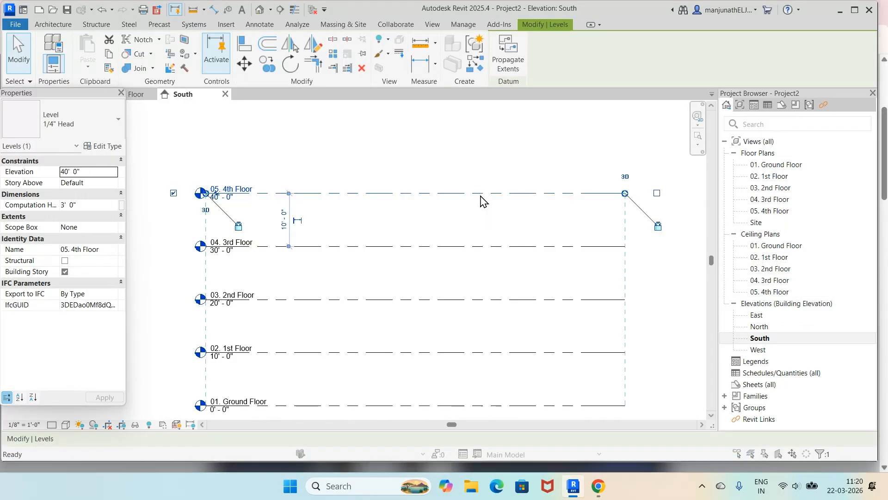
{"action": "key", "text": "Delete"}
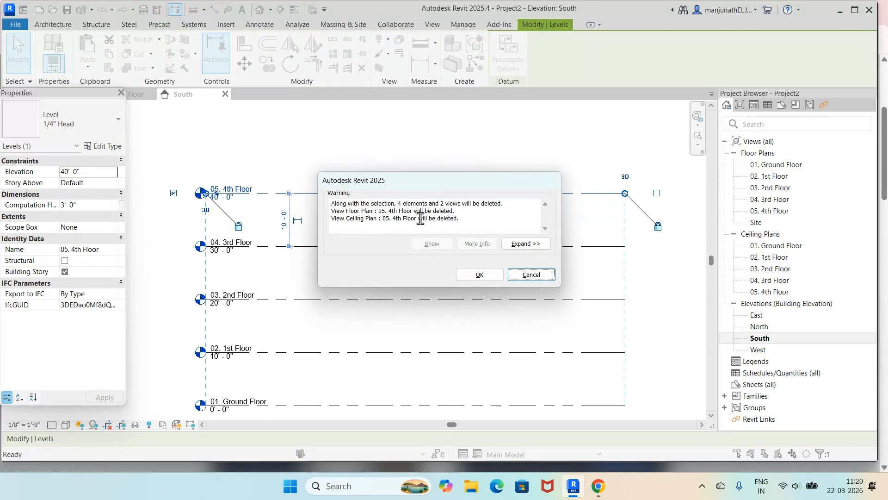
{"action": "left_click", "coordinate": [480, 274]}
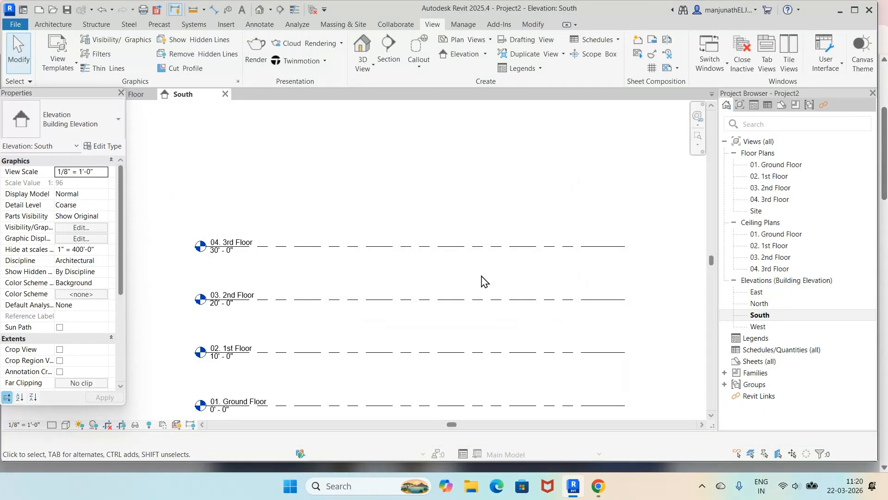
- Delete the 04. 3rd Floor and 03. 2nd Floor levels together with their floor and ceiling plan views
{"action": "left_click", "coordinate": [562, 247]}
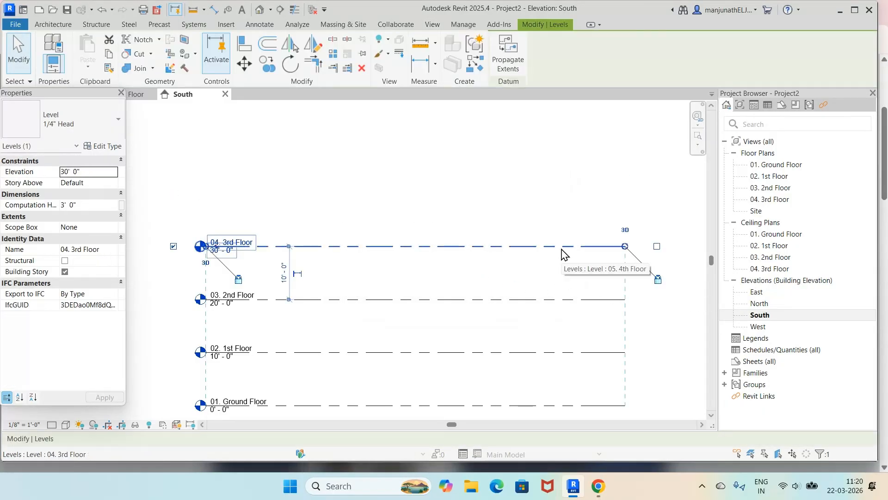
{"action": "key", "text": "Delete"}
{"action": "left_click", "coordinate": [480, 275]}
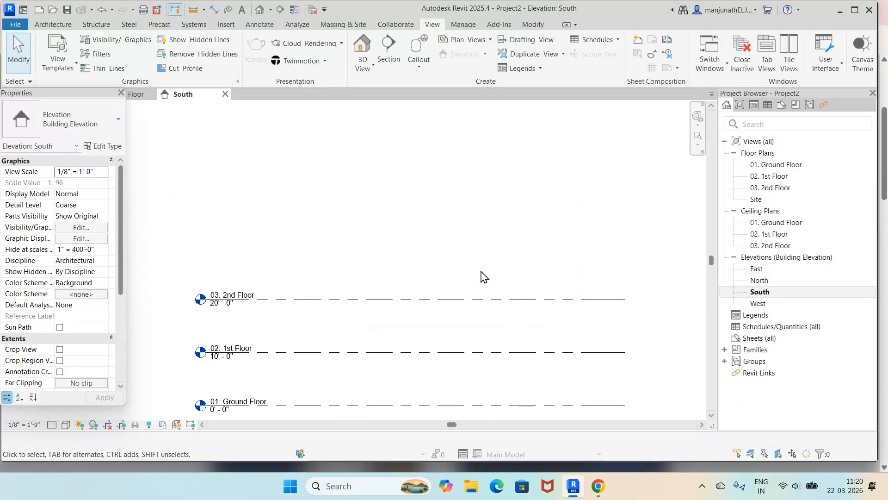
{"action": "left_click", "coordinate": [490, 300]}
{"action": "key", "text": "Delete"}
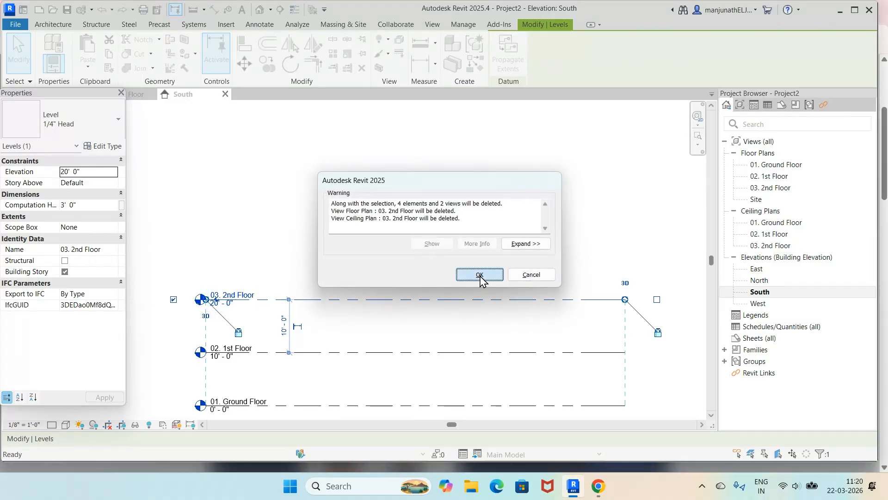
{"action": "left_click", "coordinate": [479, 273]}
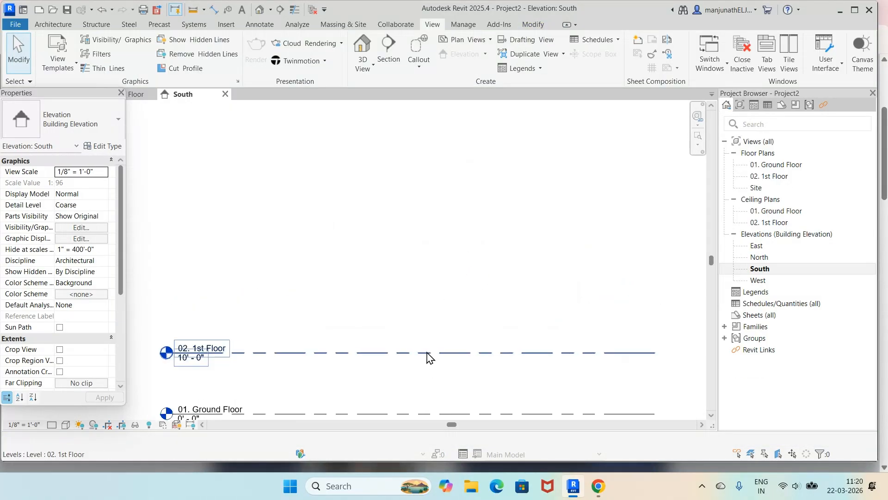
{"action": "scroll", "coordinate": [429, 356], "scroll_direction": "down", "scroll_amount": 5}
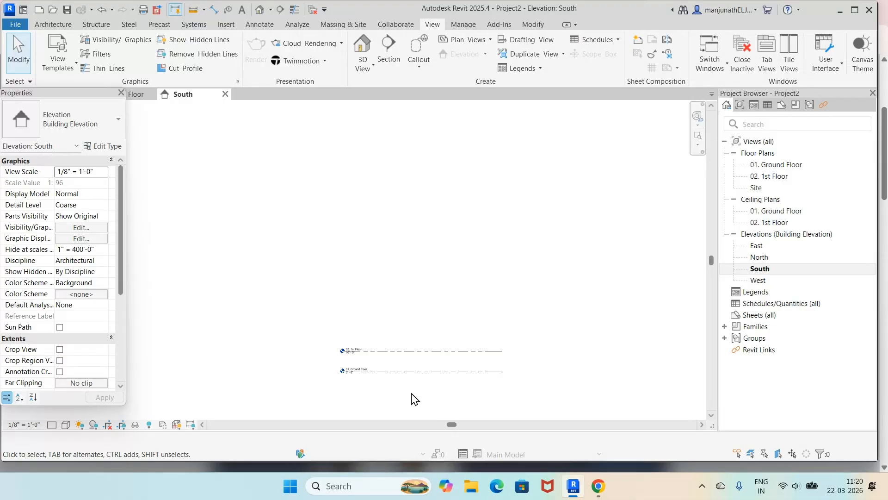
{"action": "scroll", "coordinate": [413, 397], "scroll_direction": "up", "scroll_amount": 2}
{"action": "scroll", "coordinate": [413, 397], "scroll_direction": "up", "scroll_amount": 1}
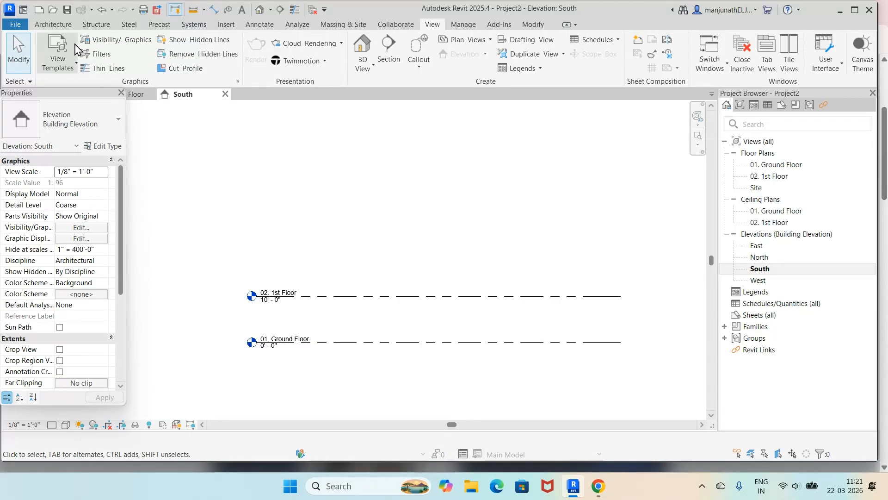
{"action": "left_click", "coordinate": [54, 25]}
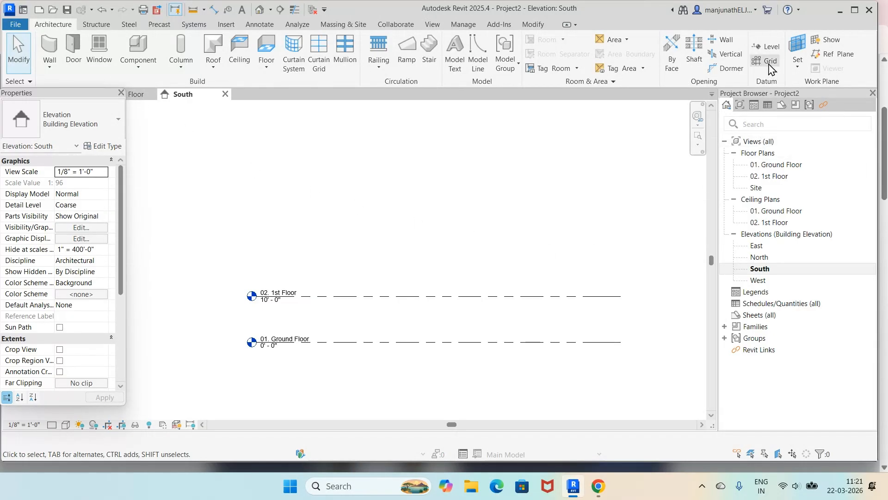
{"action": "left_click", "coordinate": [769, 47]}
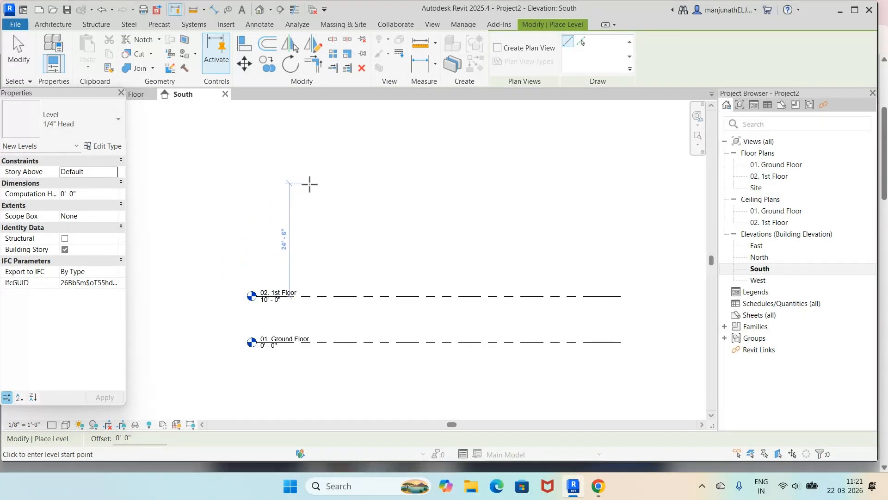
{"action": "left_click", "coordinate": [268, 45]}
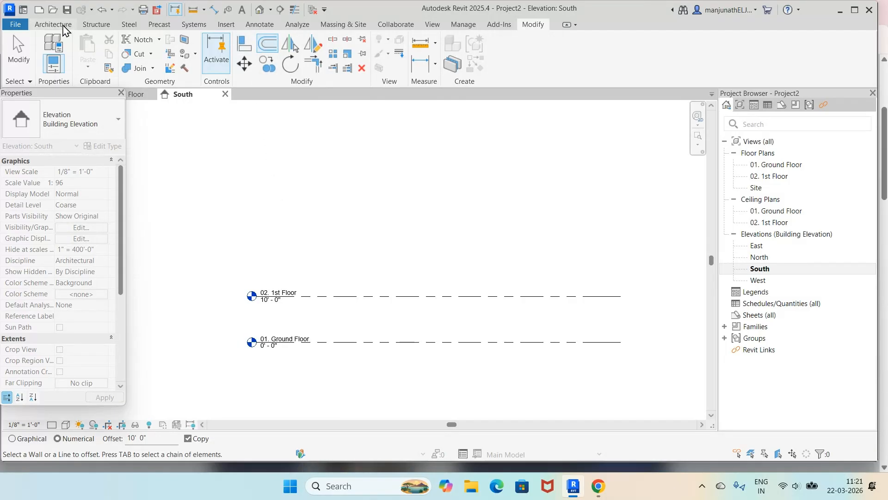
- Add two levels at 20' and 30' using Pick Lines with a 10' 0" offset, stacked upward from 02. 1st Floor
{"action": "left_click", "coordinate": [64, 24]}
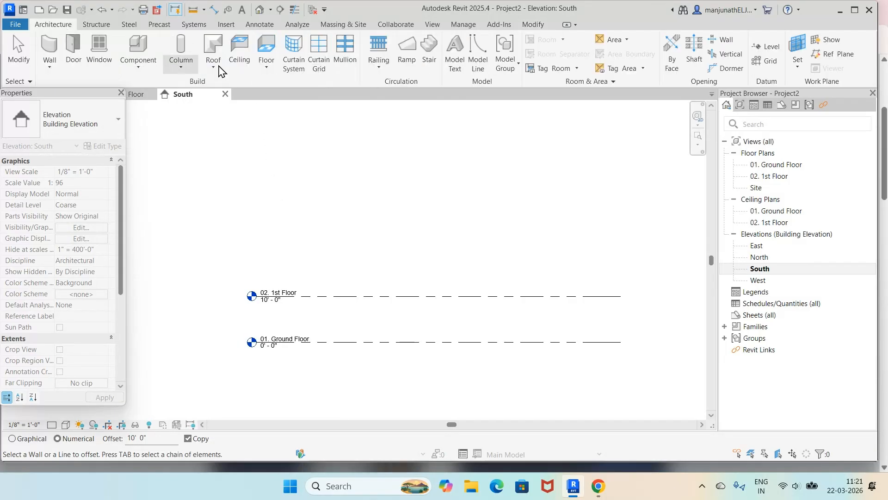
{"action": "left_click", "coordinate": [766, 48]}
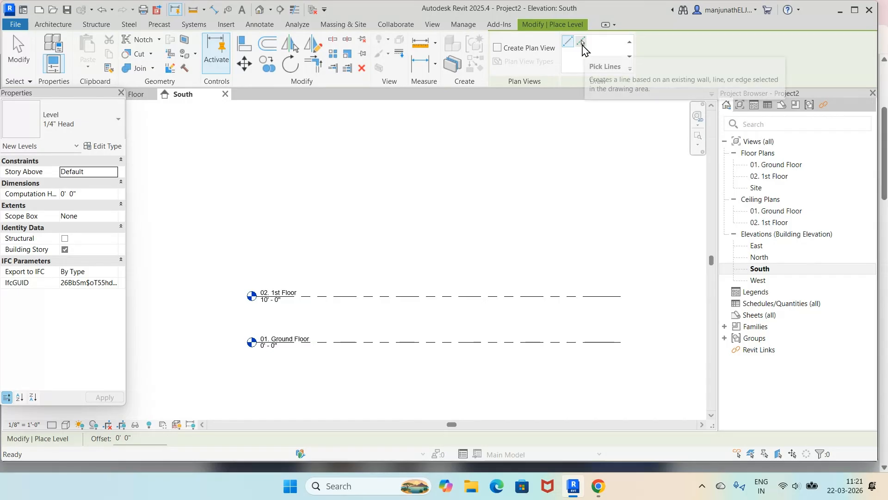
{"action": "left_click", "coordinate": [582, 44]}
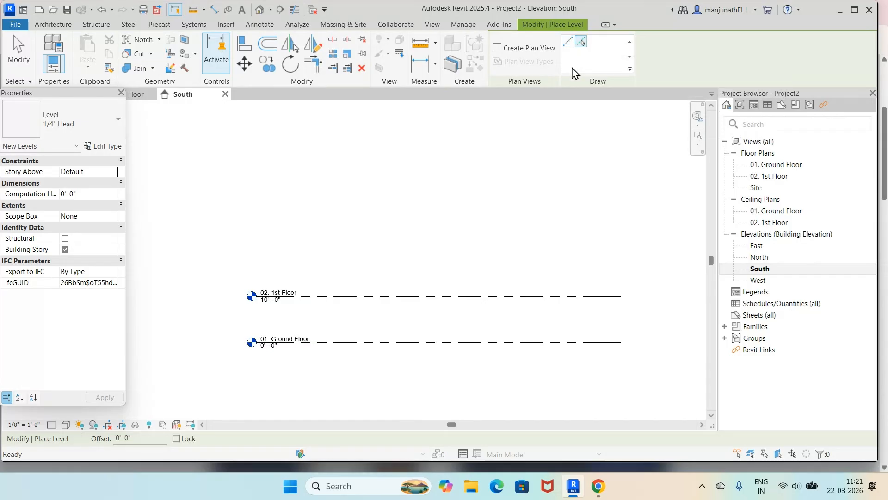
{"action": "left_click", "coordinate": [153, 438]}
{"action": "left_click_drag", "start_coordinate": [154, 438], "coordinate": [112, 438]}
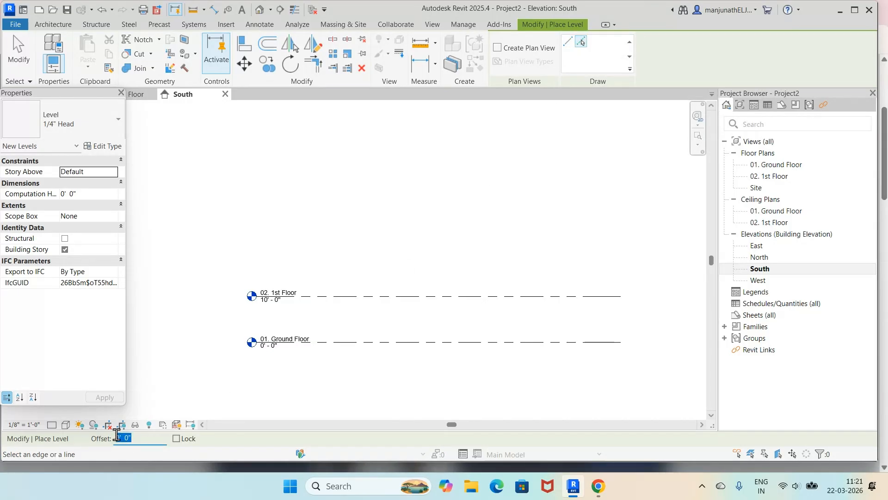
{"action": "type", "text": "1"}
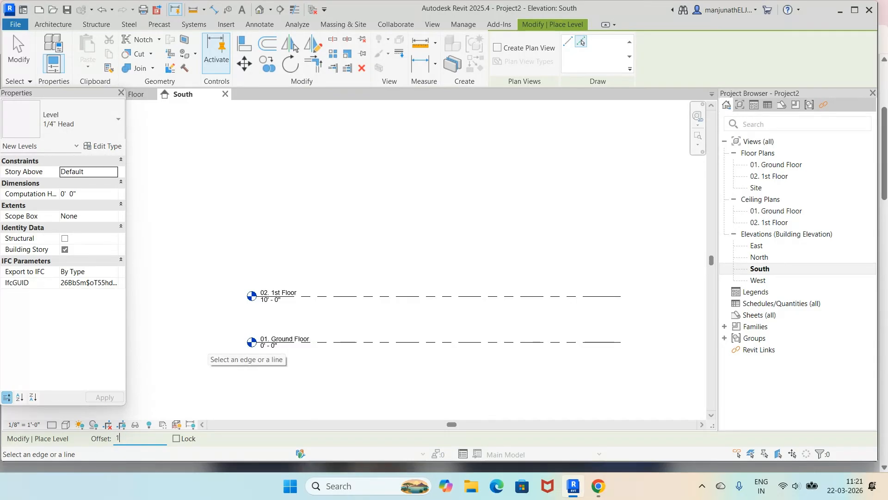
{"action": "type", "text": "0' 0\""}
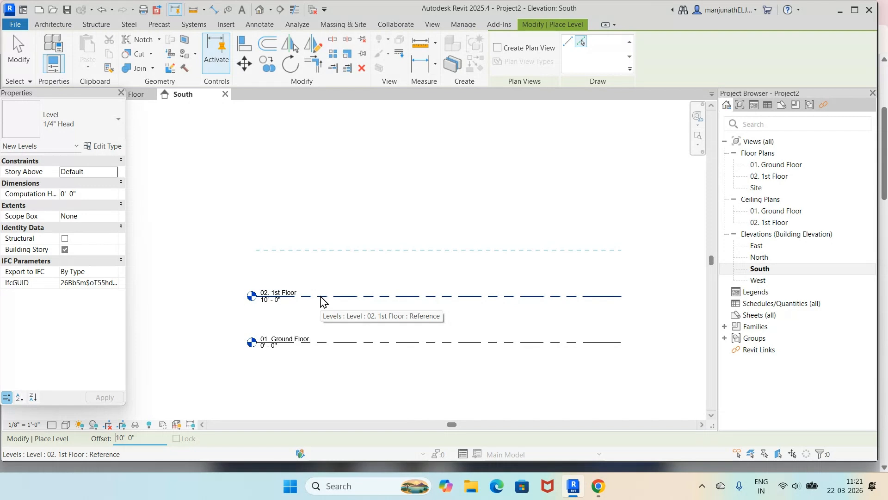
{"action": "left_click", "coordinate": [322, 301]}
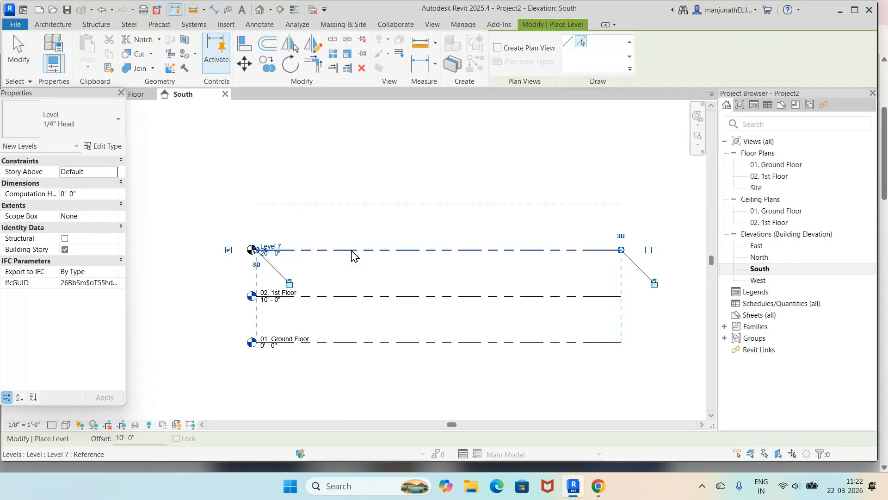
{"action": "left_click", "coordinate": [352, 251]}
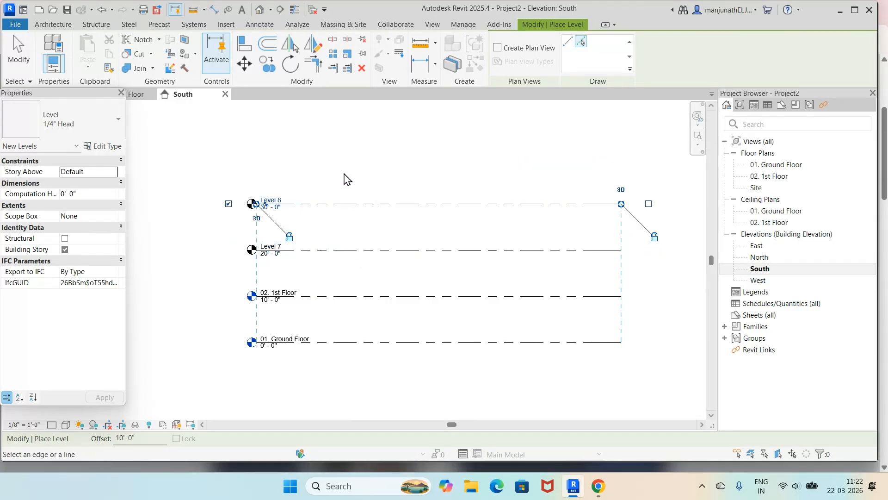
- Set the Pick Lines offset to 20' 0" and add a level above the 30' level
{"action": "left_click", "coordinate": [117, 437]}
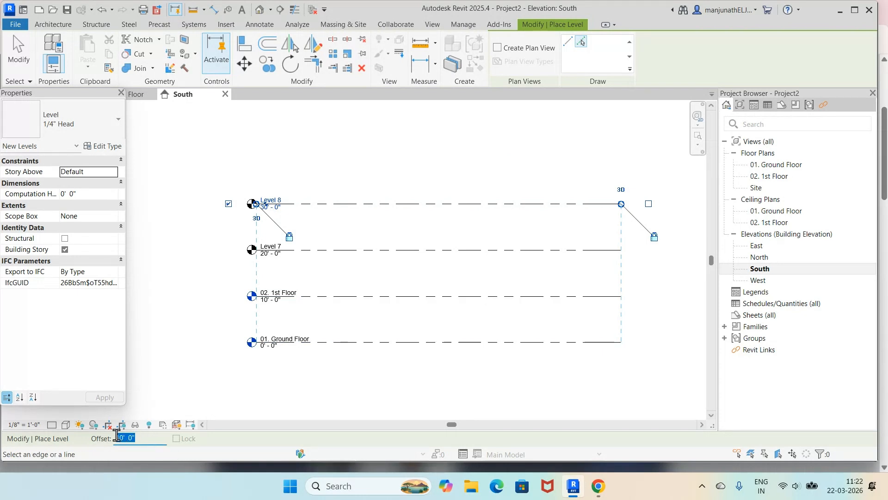
{"action": "type", "text": "2"}
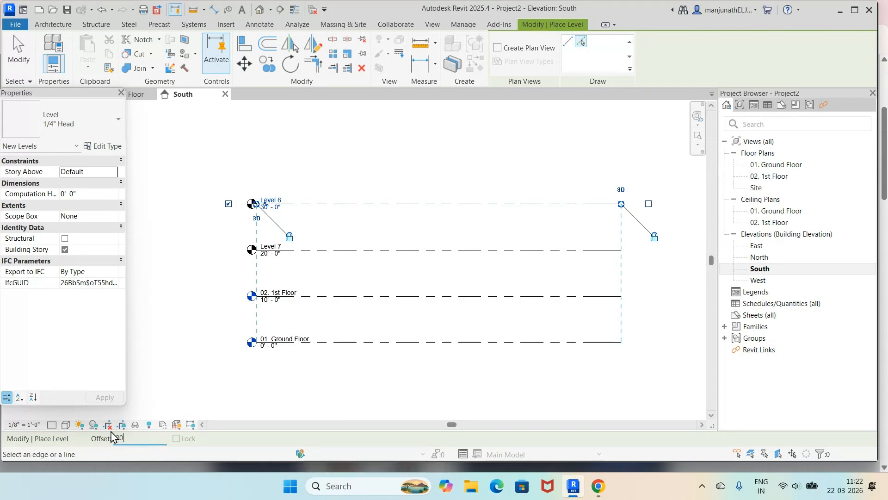
{"action": "type", "text": "0"}
{"action": "key", "text": "Return"}
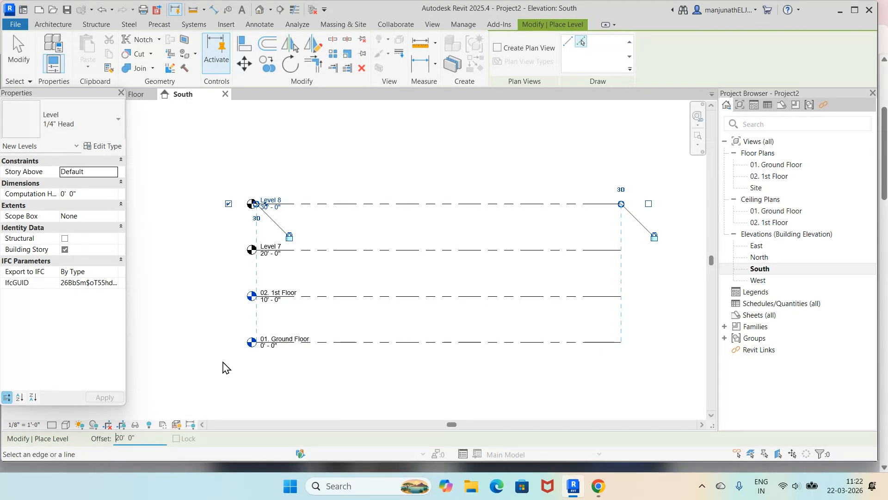
{"action": "left_click", "coordinate": [373, 204]}
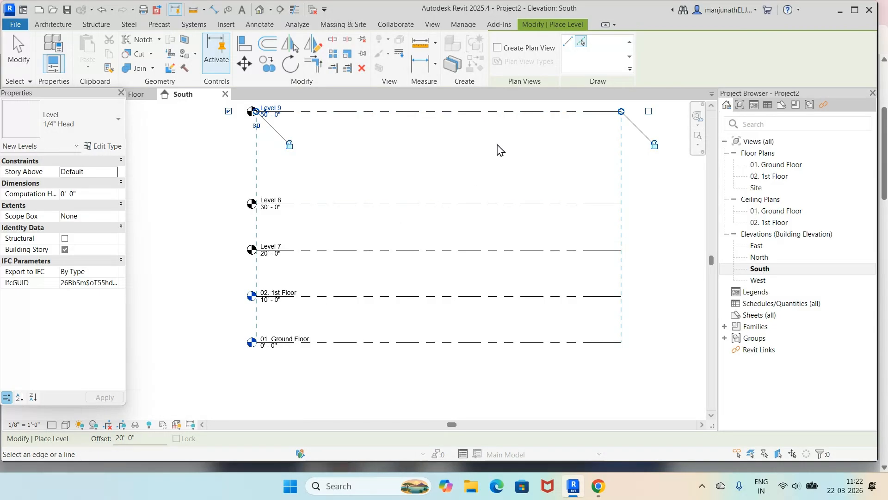
{"action": "scroll", "coordinate": [500, 150], "scroll_direction": "down", "scroll_amount": 1}
{"action": "scroll", "coordinate": [500, 150], "scroll_direction": "down", "scroll_amount": 2}
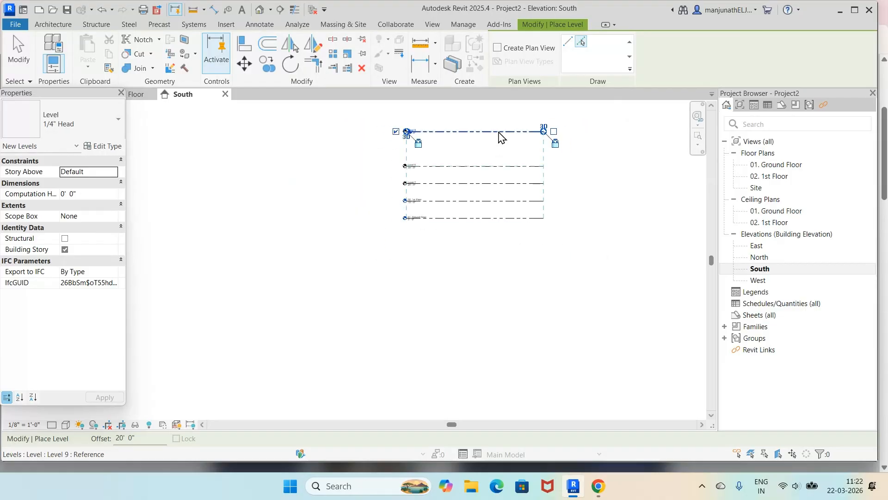
{"action": "scroll", "coordinate": [505, 113], "scroll_direction": "up", "scroll_amount": 3}
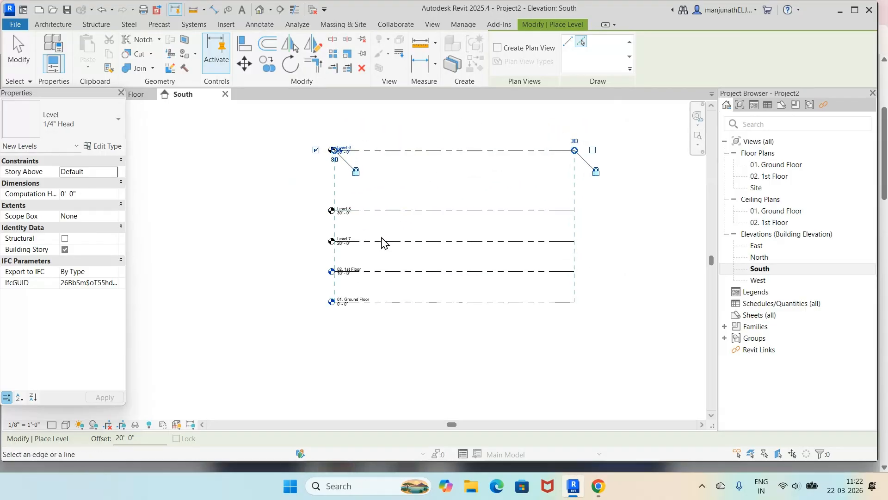
- Set the Pick Lines offset to 10' 0" and add a level below the 50' level
{"action": "double_click", "coordinate": [145, 438]}
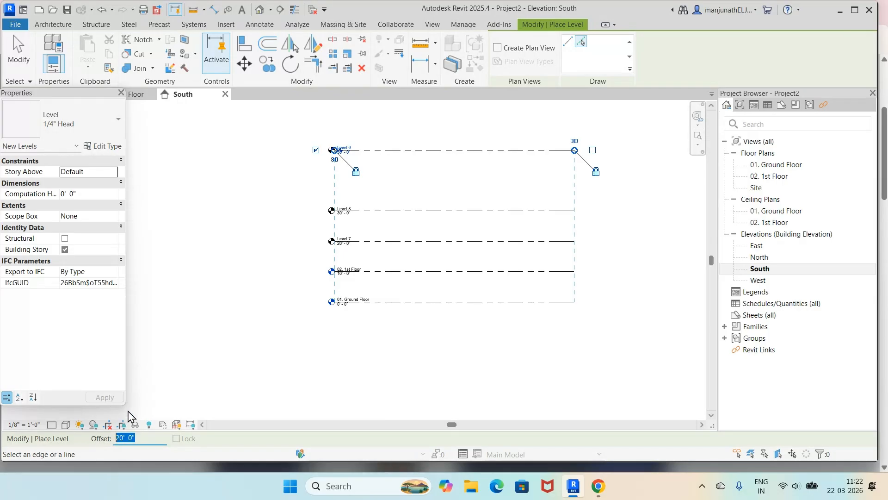
{"action": "type", "text": "10"}
{"action": "key", "text": "Return"}
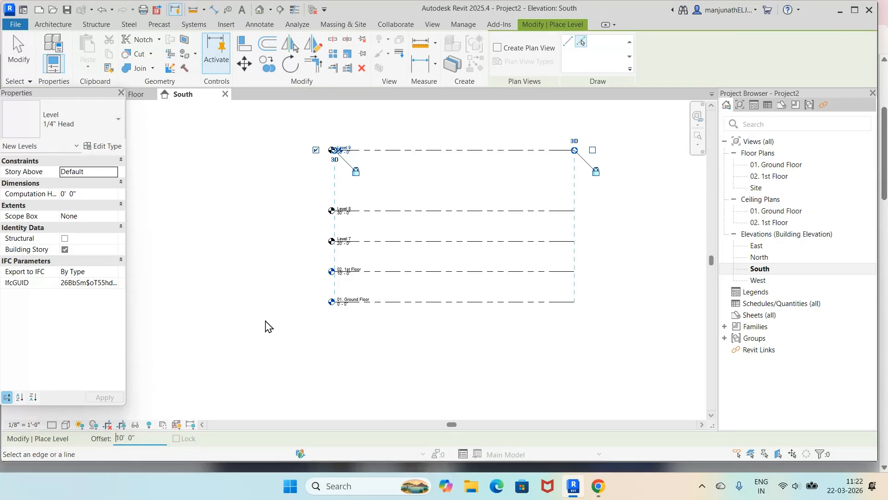
{"action": "left_click", "coordinate": [417, 159]}
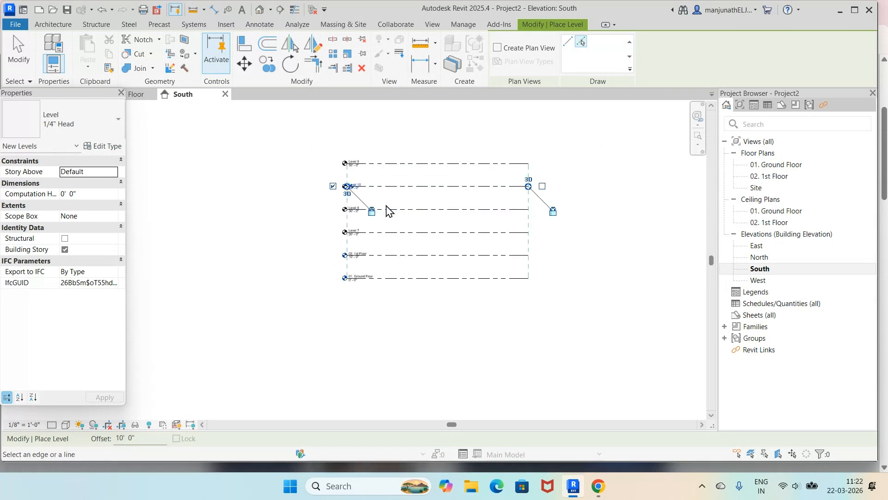
- Add a level 10' above the 20' level by picking its line, and end level placement
{"action": "scroll", "coordinate": [387, 211], "scroll_direction": "up", "scroll_amount": 2}
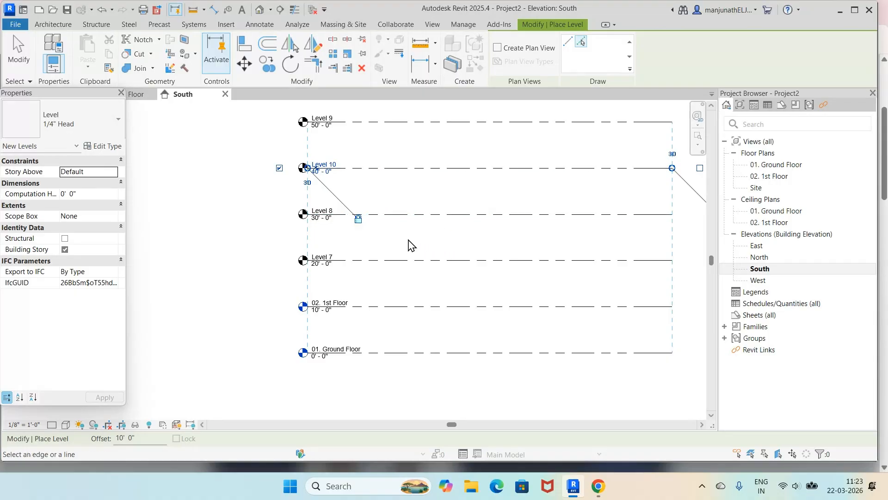
{"action": "left_click", "coordinate": [327, 261]}
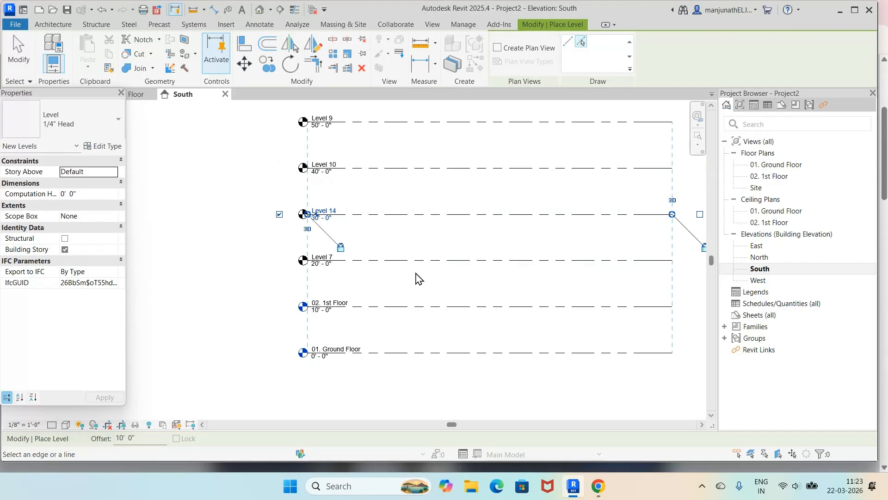
{"action": "key", "text": "Escape"}
{"action": "key", "text": "Escape"}
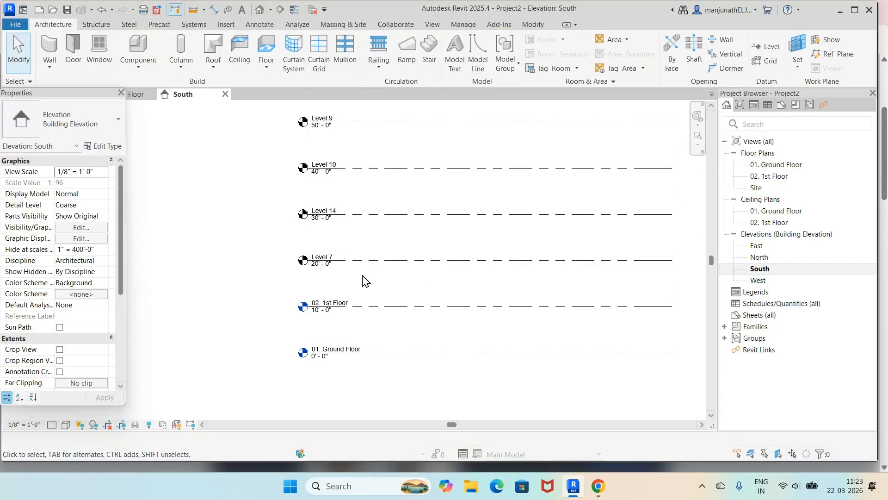
- Rename the level at 20' as 03. 2nd Floor
{"action": "left_click", "coordinate": [331, 262]}
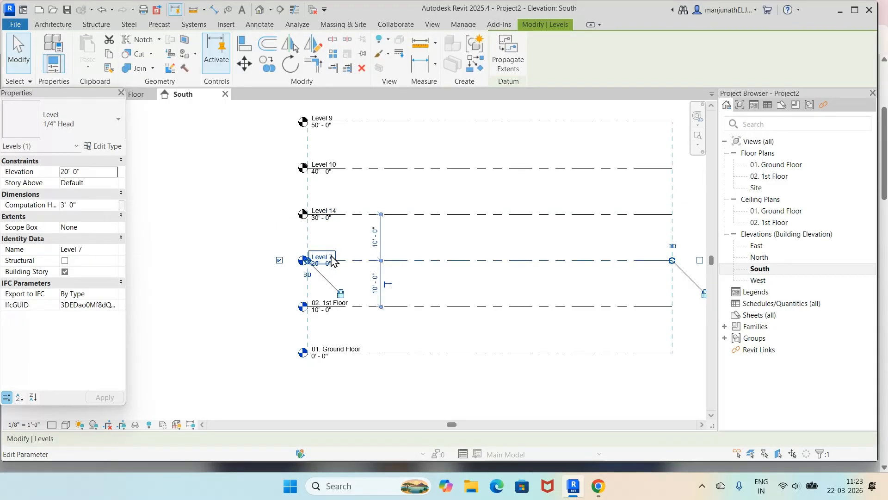
{"action": "left_click", "coordinate": [332, 257]}
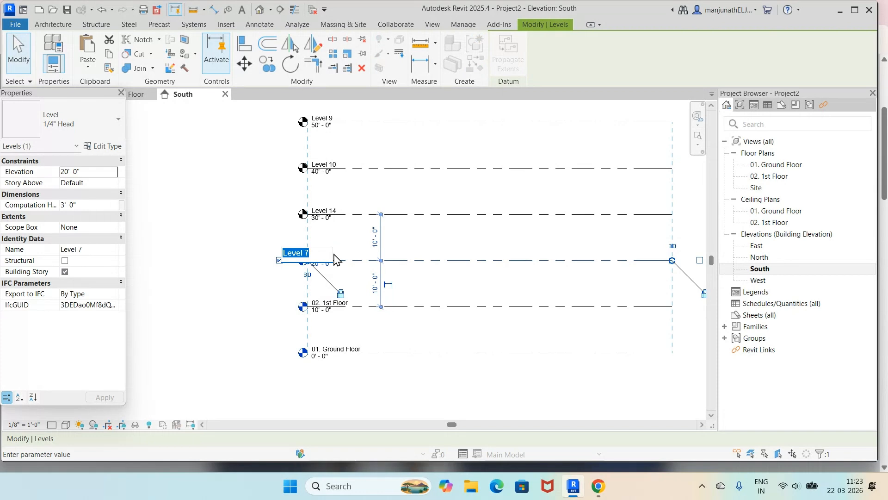
{"action": "type", "text": "03."}
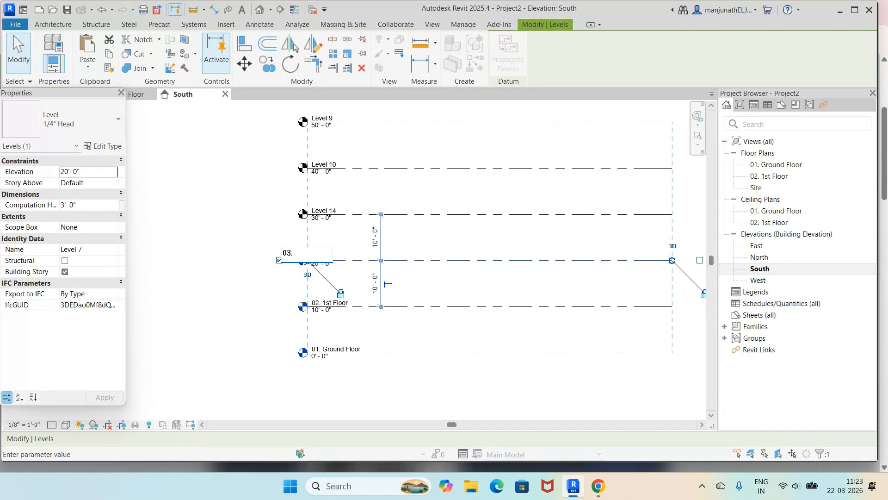
{"action": "type", "text": " 2"}
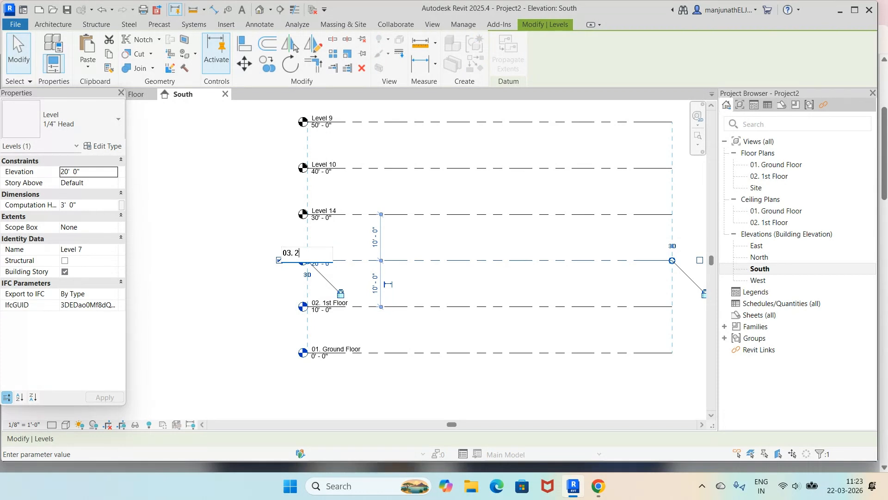
{"action": "type", "text": "nd Flo"}
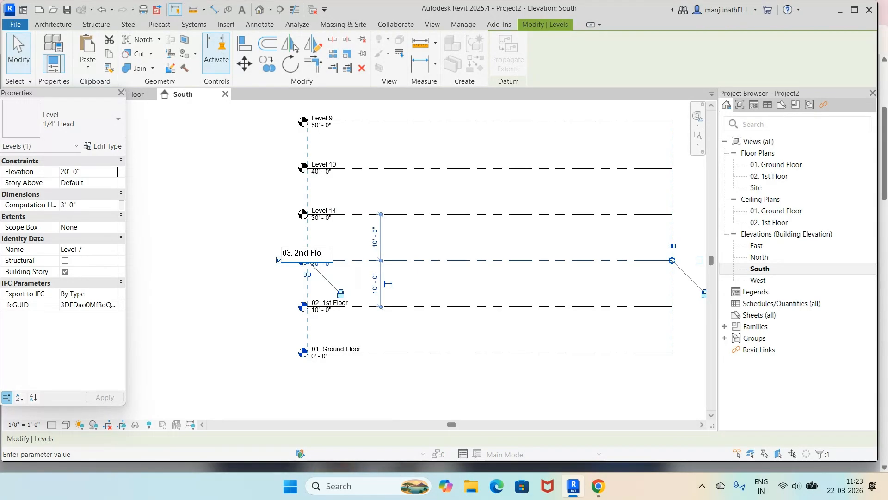
{"action": "type", "text": "or"}
{"action": "key", "text": "Return"}
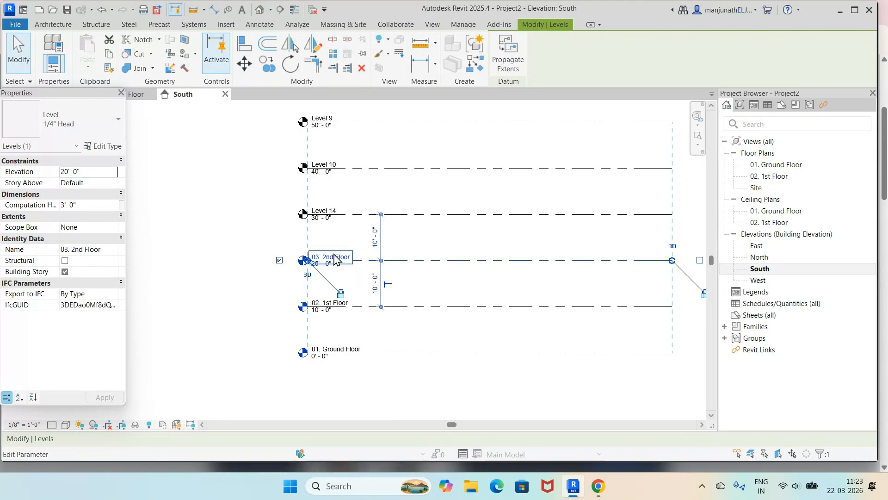
{"action": "left_click", "coordinate": [422, 236]}
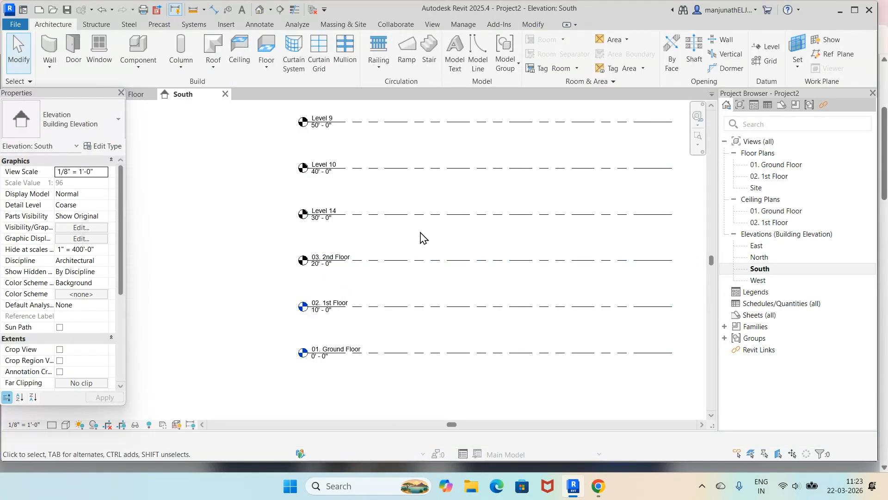
- Rename the level at 30' as 04. 3rd Floor
{"action": "left_click", "coordinate": [334, 213]}
{"action": "left_click", "coordinate": [333, 212]}
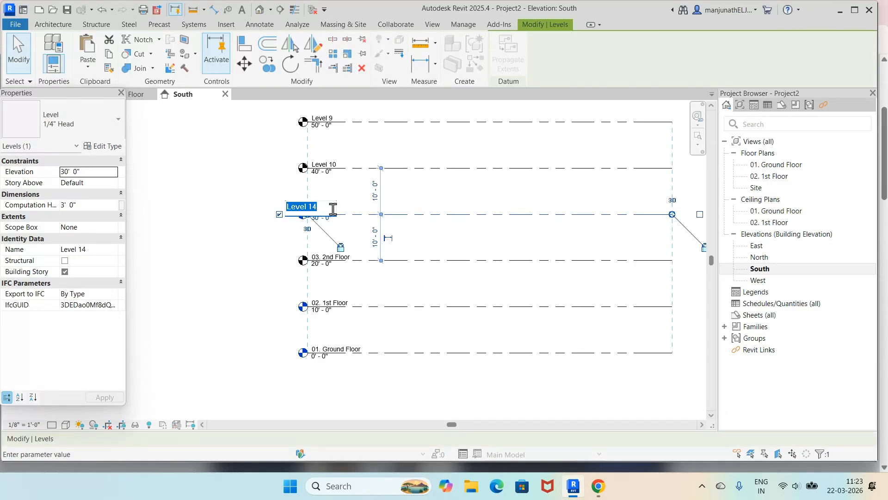
{"action": "type", "text": "04."}
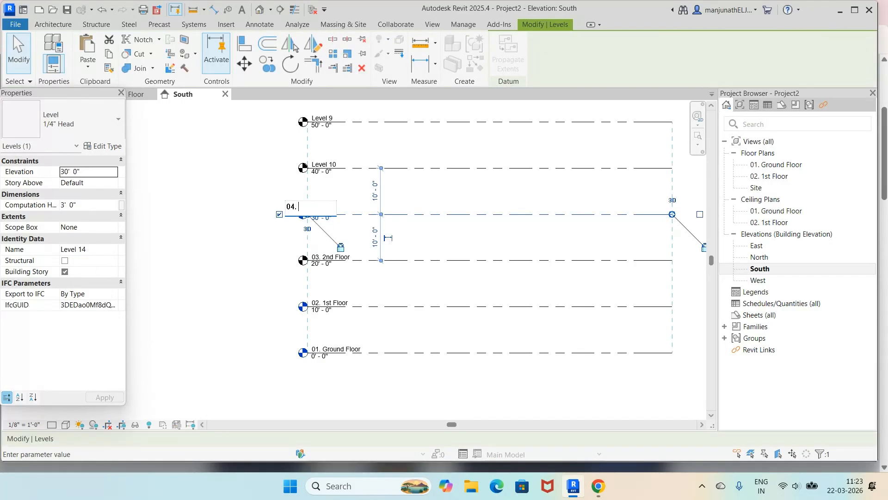
{"action": "type", "text": " 3rd "}
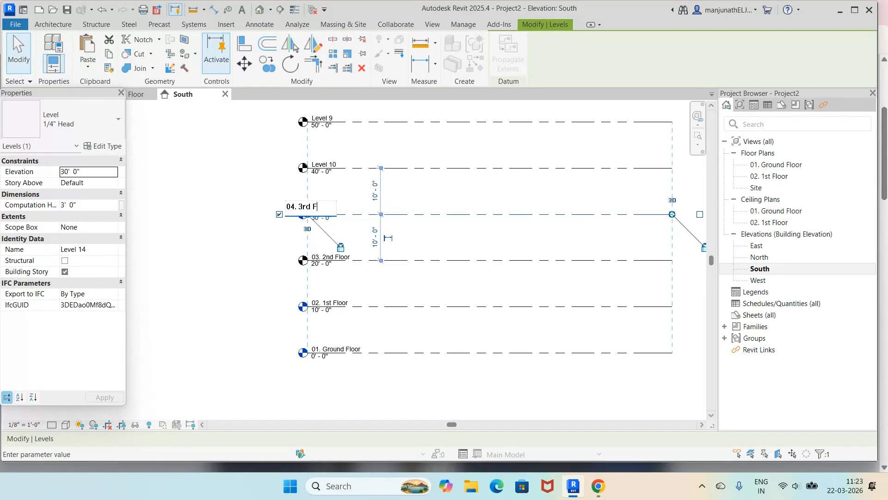
{"action": "type", "text": "Floor"}
{"action": "key", "text": "Return"}
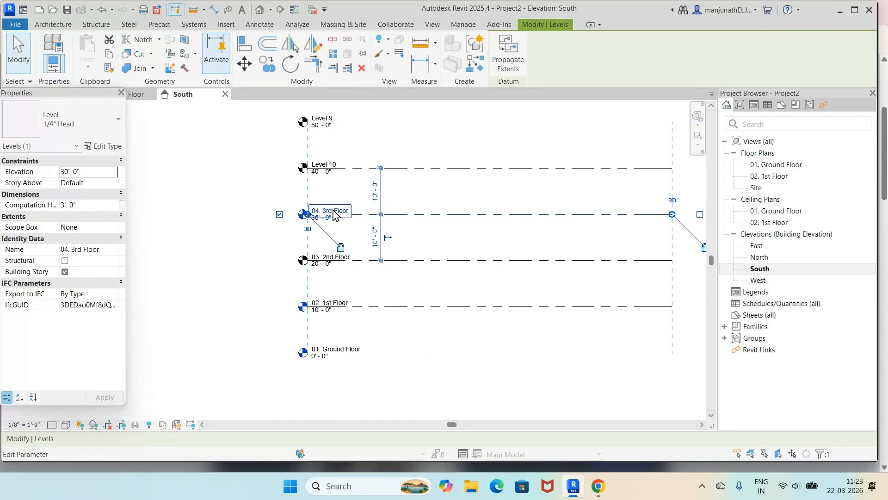
- Rename the level at 40' as 05. 4h Floor
{"action": "double_click", "coordinate": [336, 167]}
{"action": "type", "text": "05."}
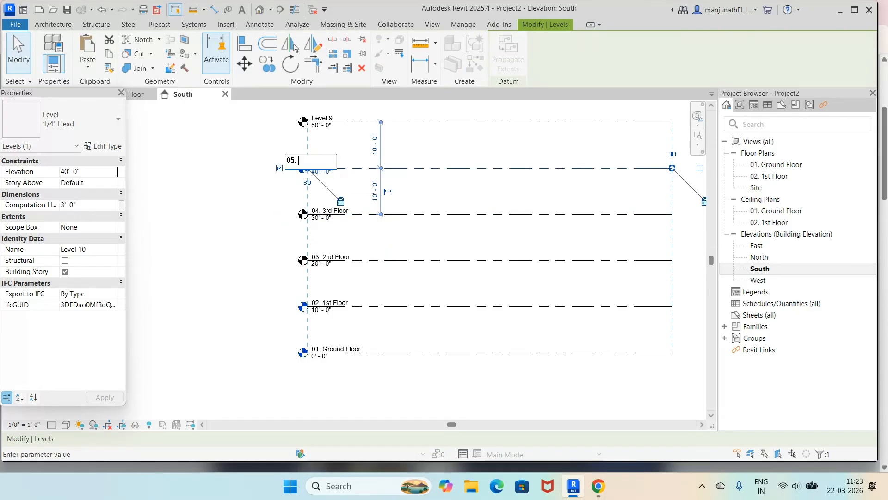
{"action": "type", "text": " 4h"}
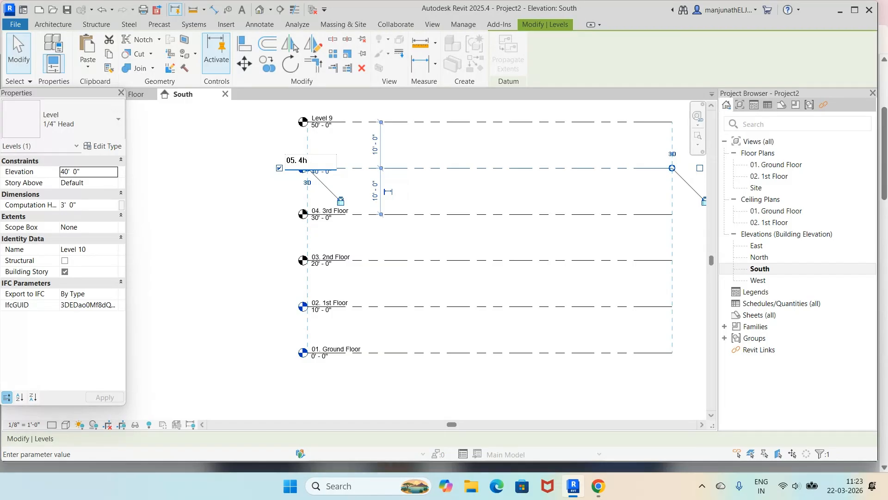
{"action": "type", "text": " Floor"}
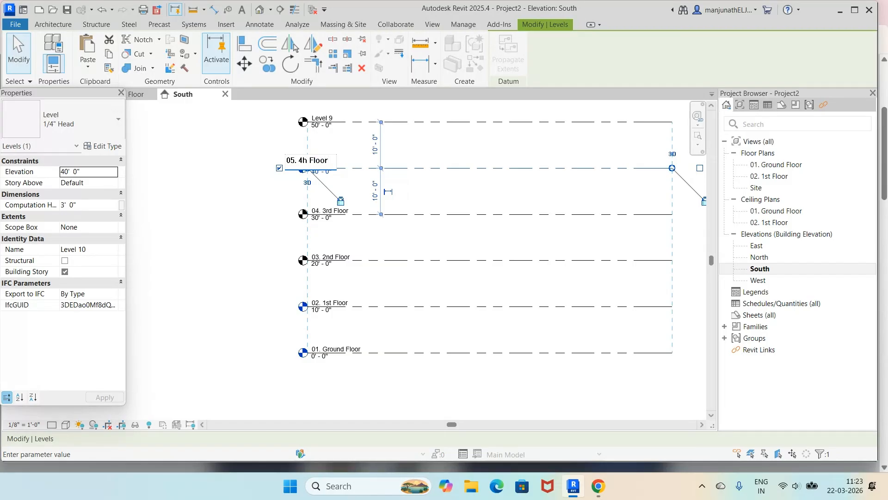
{"action": "key", "text": "Return"}
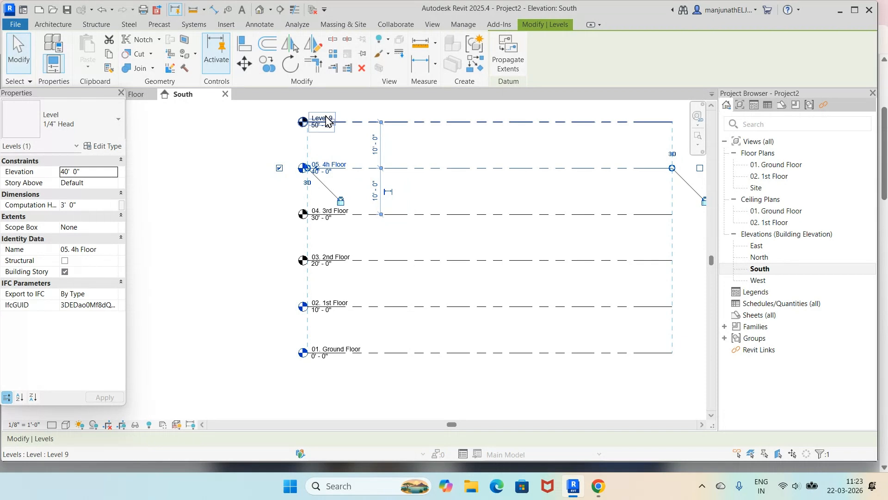
- Rename the level at 50' as 06. 5th Floor
{"action": "left_click", "coordinate": [327, 122]}
{"action": "left_click", "coordinate": [324, 119]}
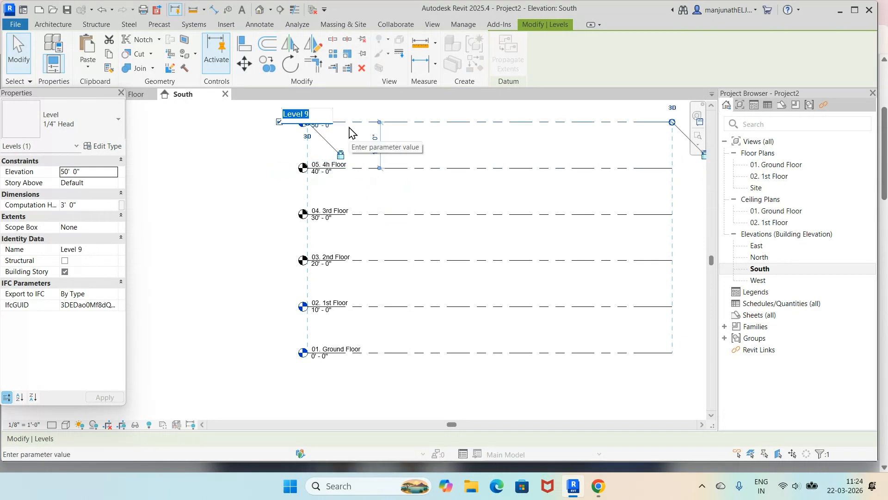
{"action": "type", "text": "06."}
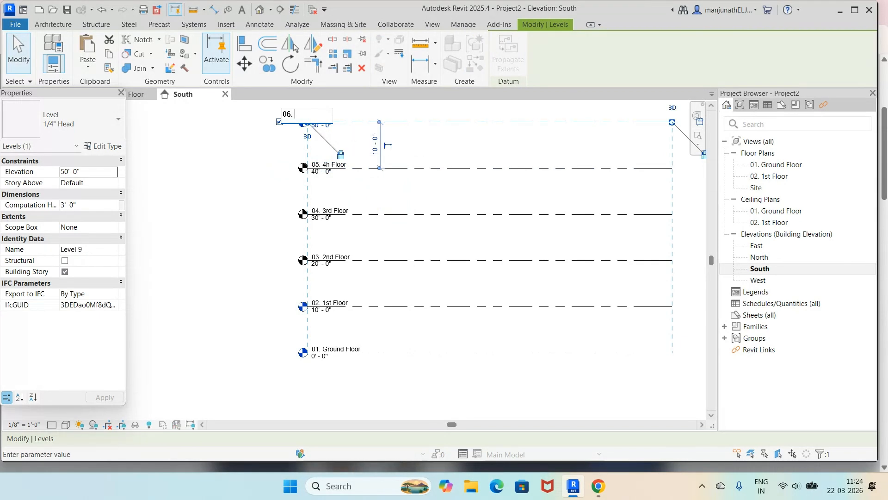
{"action": "type", "text": " 5t"}
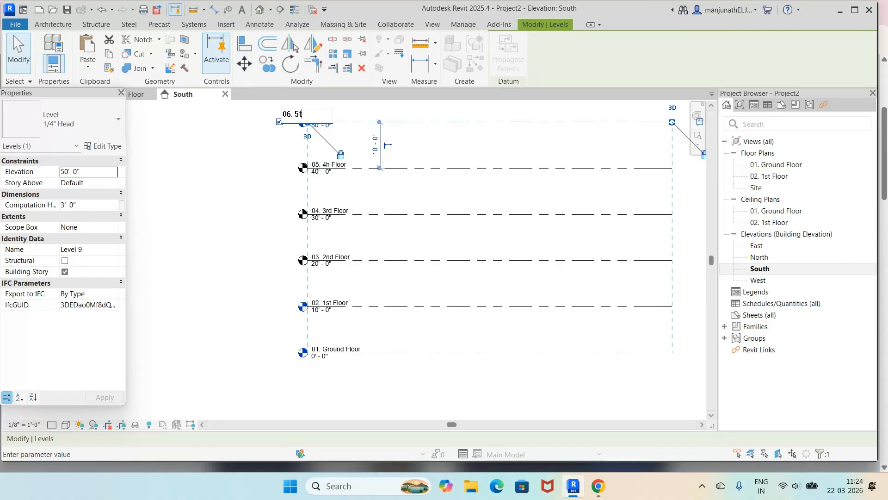
{"action": "type", "text": "h F"}
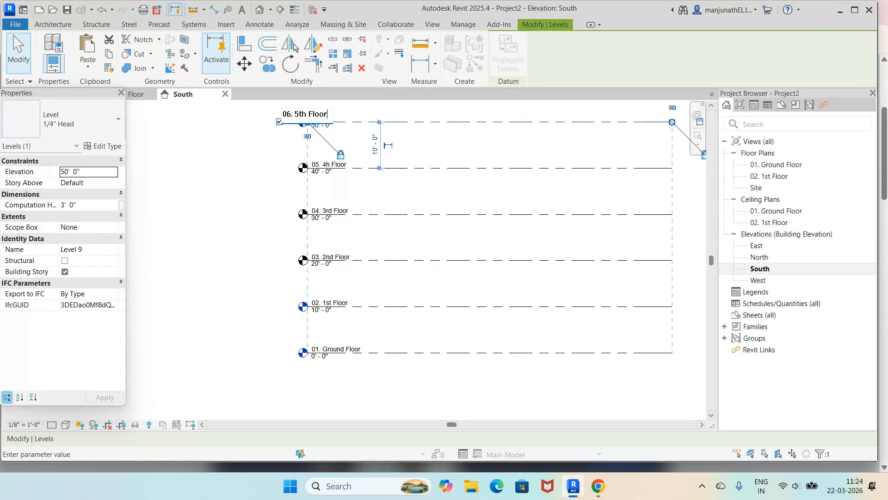
{"action": "type", "text": "loor"}
{"action": "key", "text": "Return"}
{"action": "left_click", "coordinate": [488, 149]}
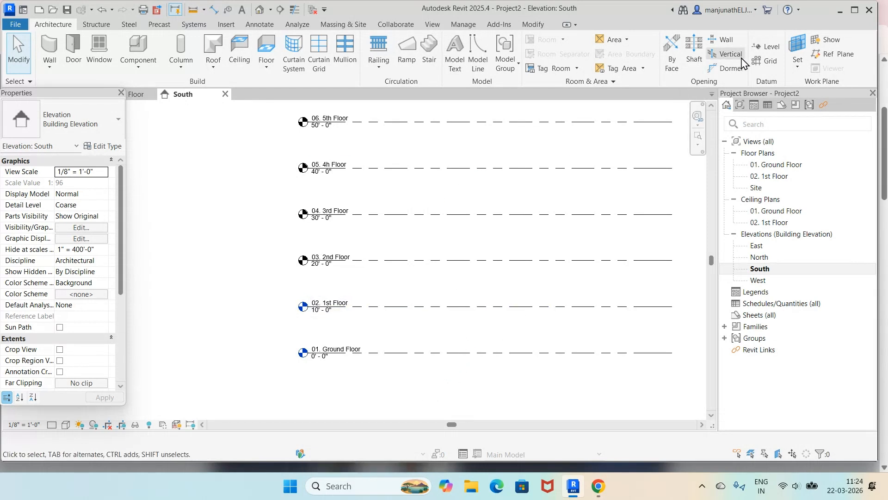
{"action": "left_click", "coordinate": [765, 46]}
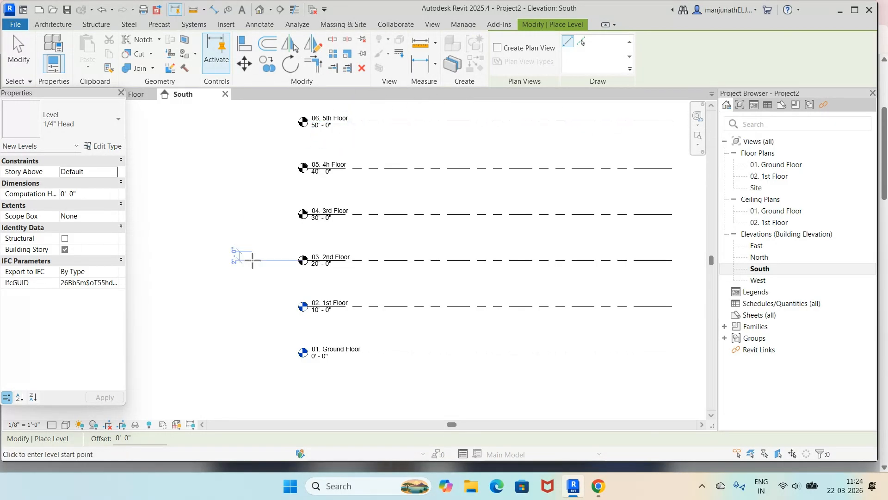
{"action": "left_click", "coordinate": [267, 45]}
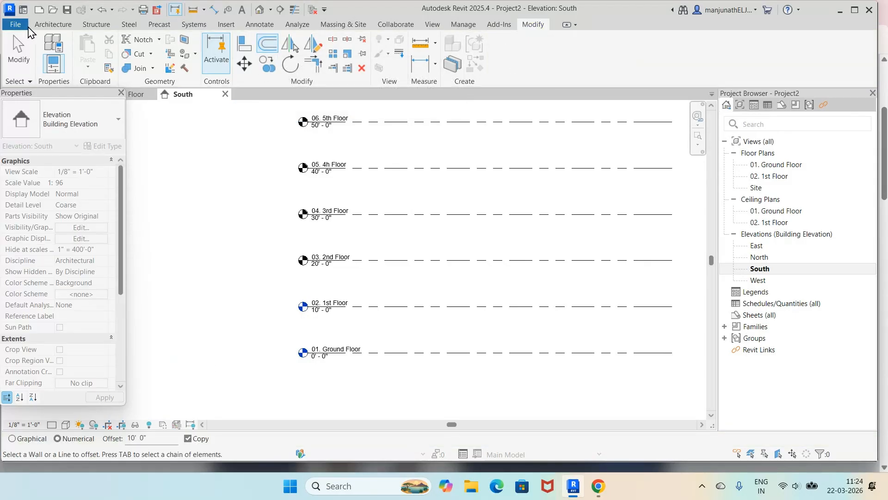
{"action": "left_click", "coordinate": [46, 25]}
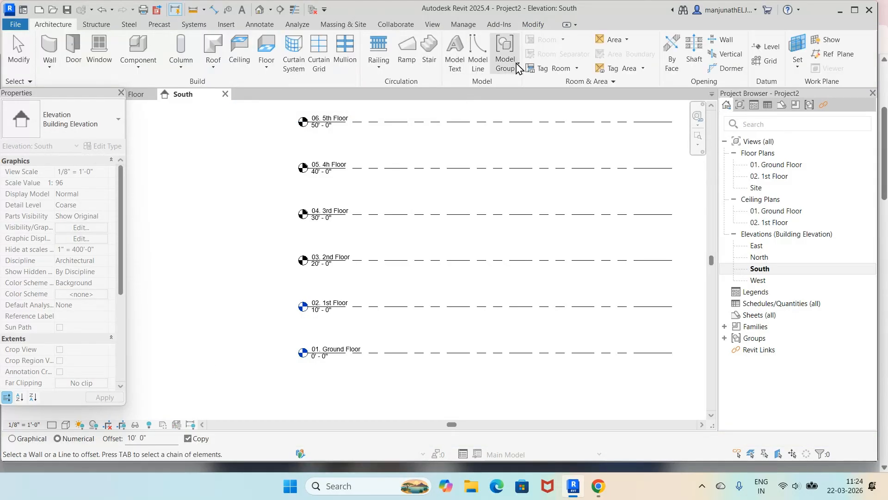
- Add a level 4' below the Ground Floor level with Pick Lines, and end level placement
{"action": "left_click", "coordinate": [770, 47]}
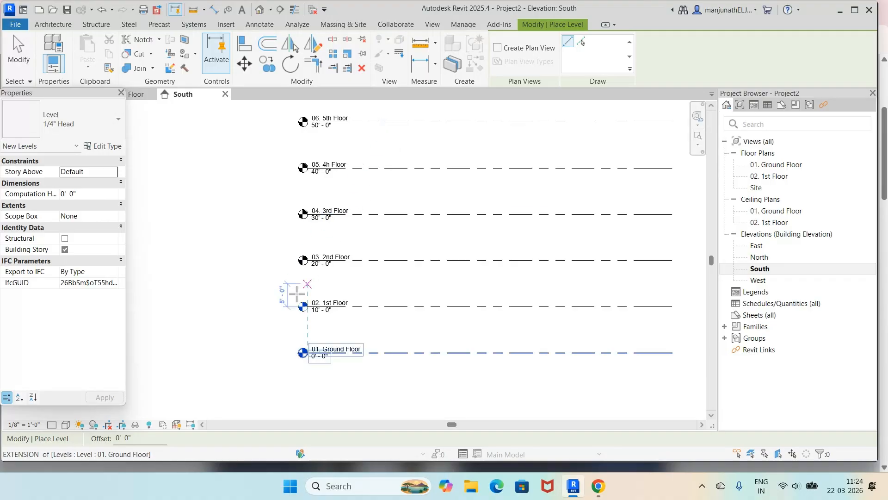
{"action": "left_click", "coordinate": [123, 438]}
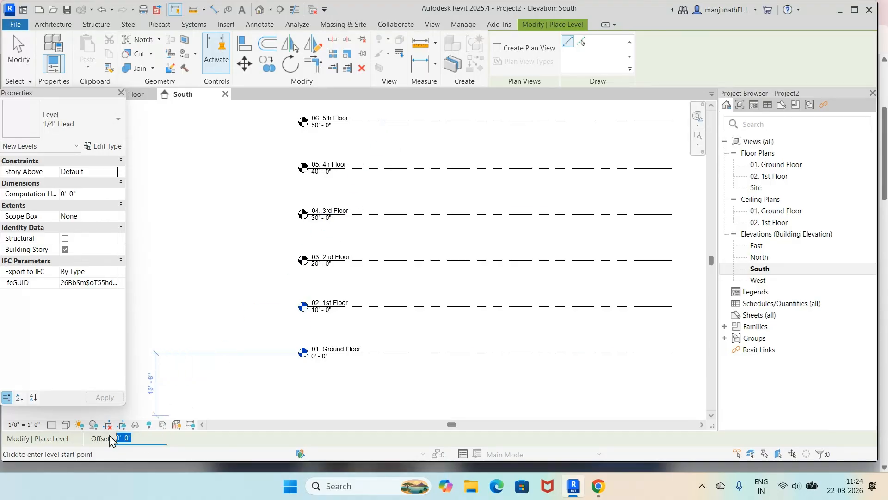
{"action": "type", "text": "4"}
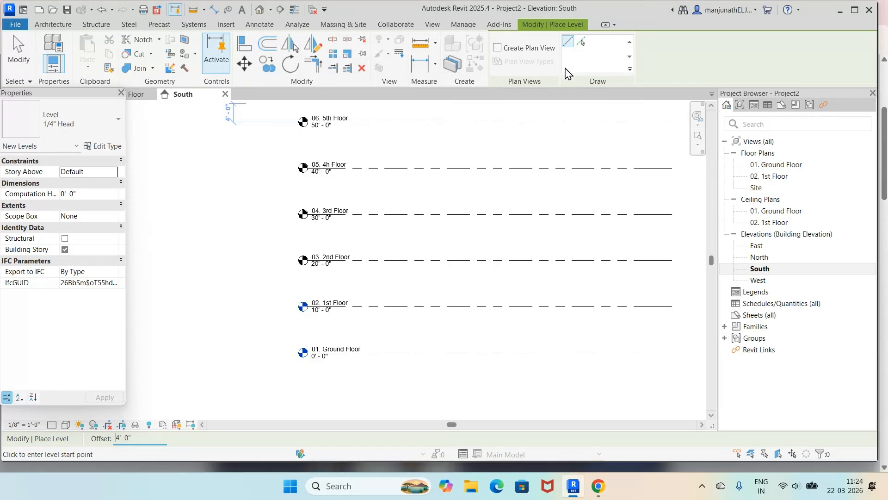
{"action": "left_click", "coordinate": [581, 42]}
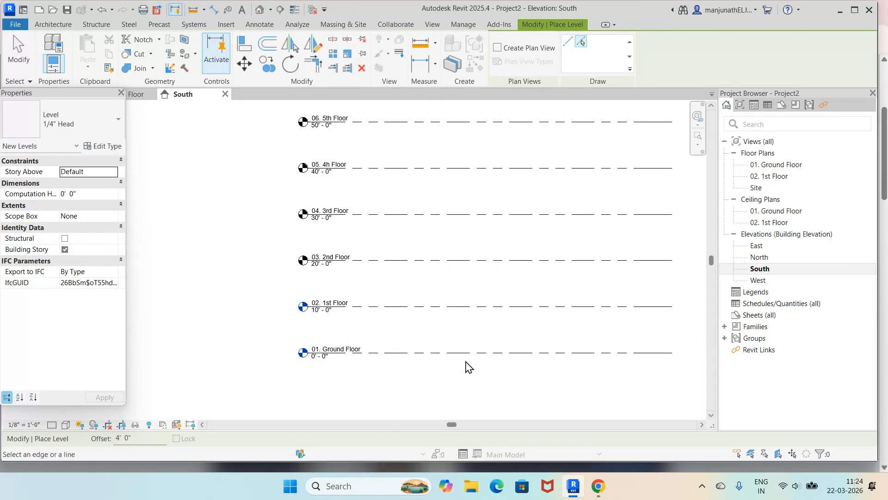
{"action": "left_click", "coordinate": [472, 359]}
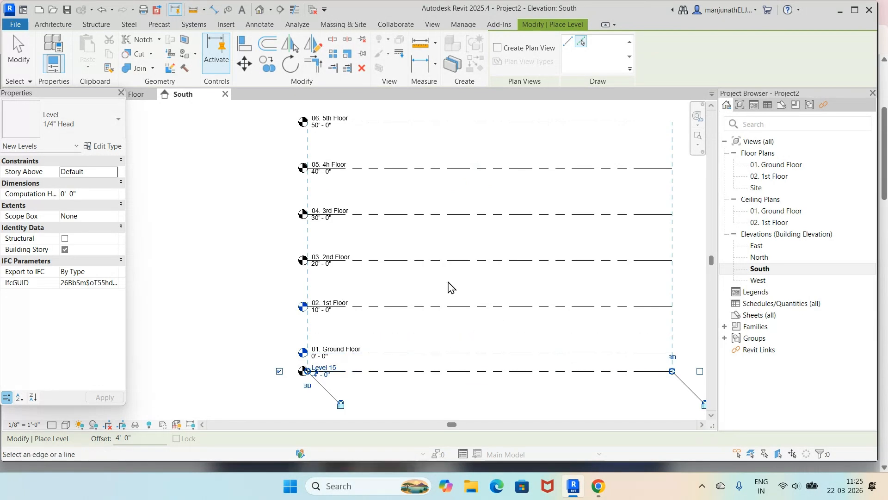
{"action": "left_click", "coordinate": [207, 279]}
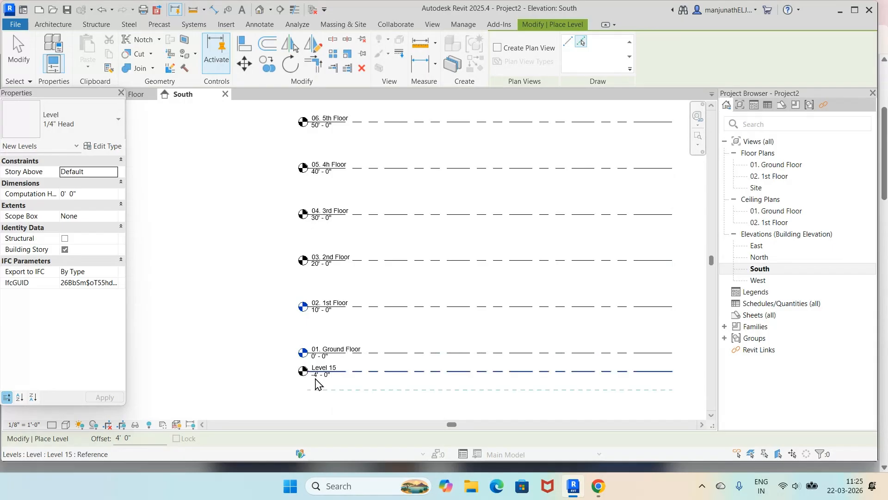
{"action": "key", "text": "Escape"}
{"action": "key", "text": "Escape"}
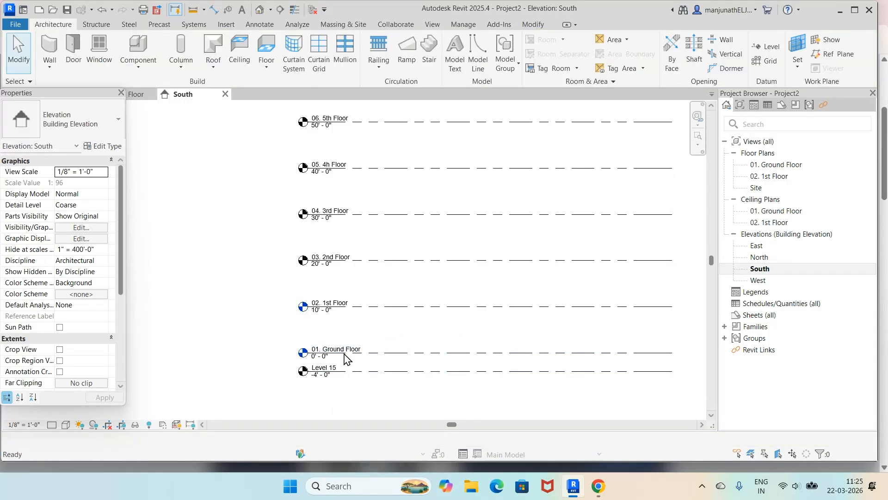
- Rename the new level below the Ground Floor as 07. Plinth
{"action": "double_click", "coordinate": [337, 369]}
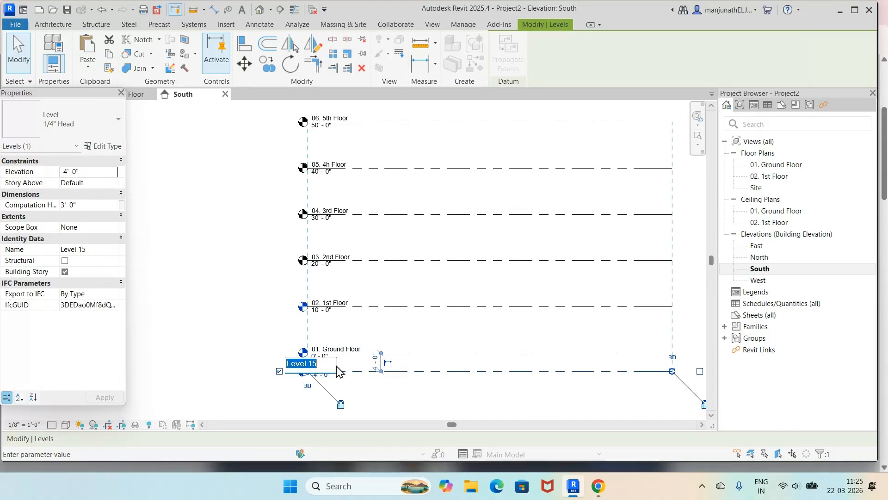
{"action": "type", "text": "07. "}
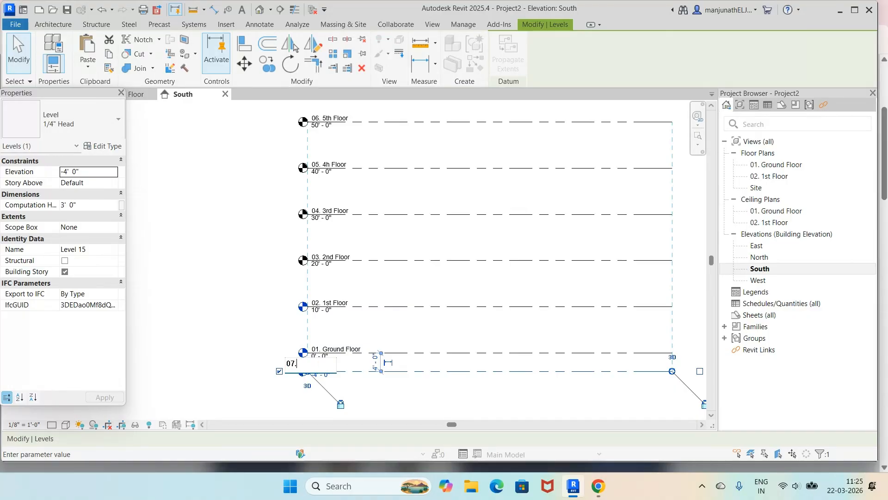
{"action": "type", "text": "Plin"}
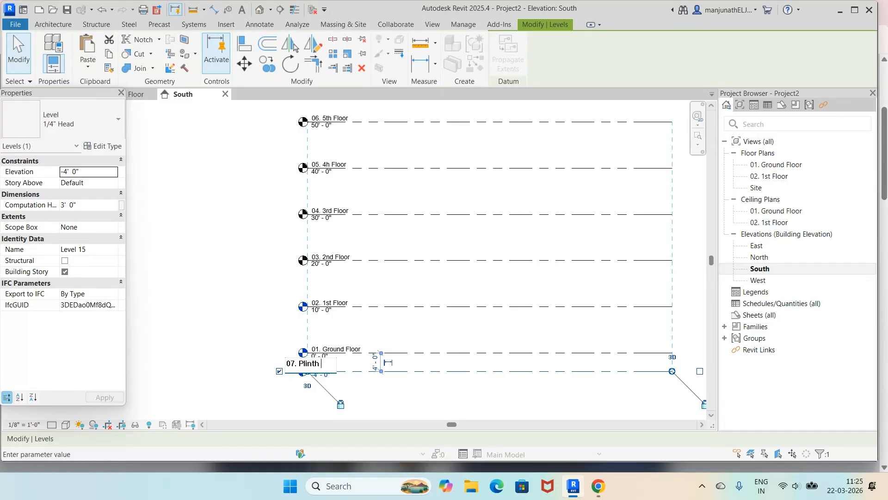
{"action": "type", "text": "th"}
{"action": "key", "text": "Return"}
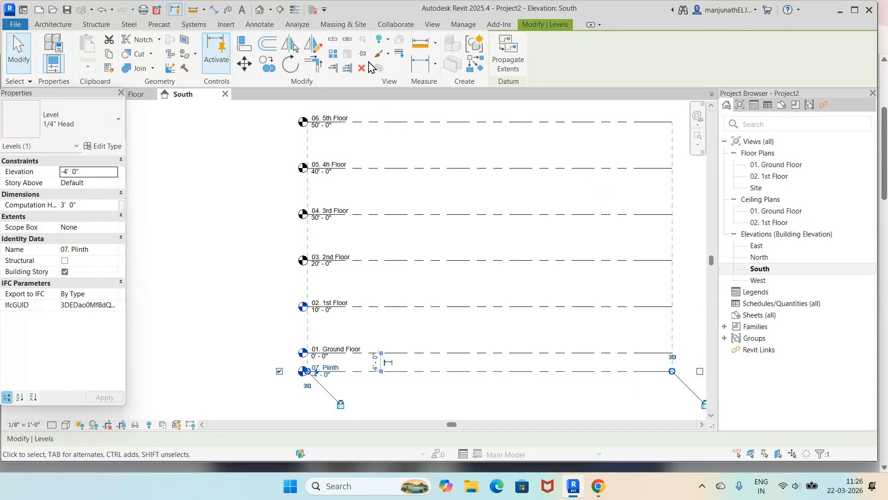
- Examine the levels in the default 3D view, and return to the South elevation
{"action": "left_click", "coordinate": [260, 10]}
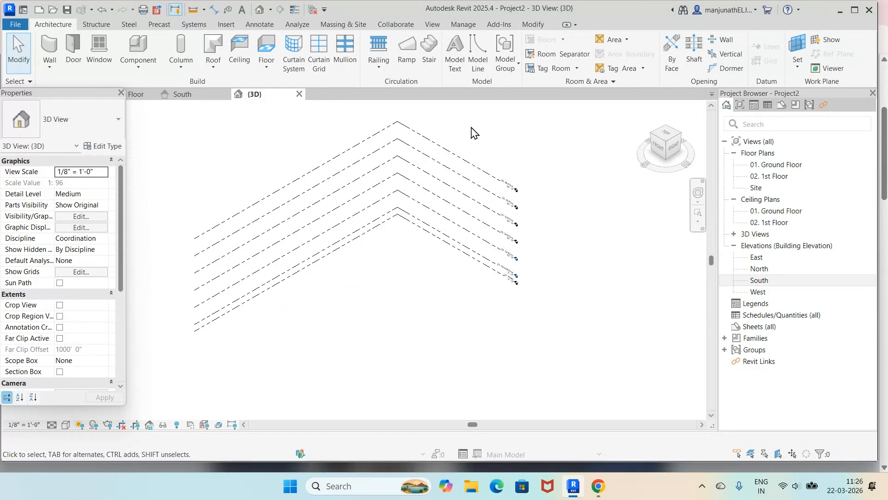
{"action": "left_click", "coordinate": [182, 94]}
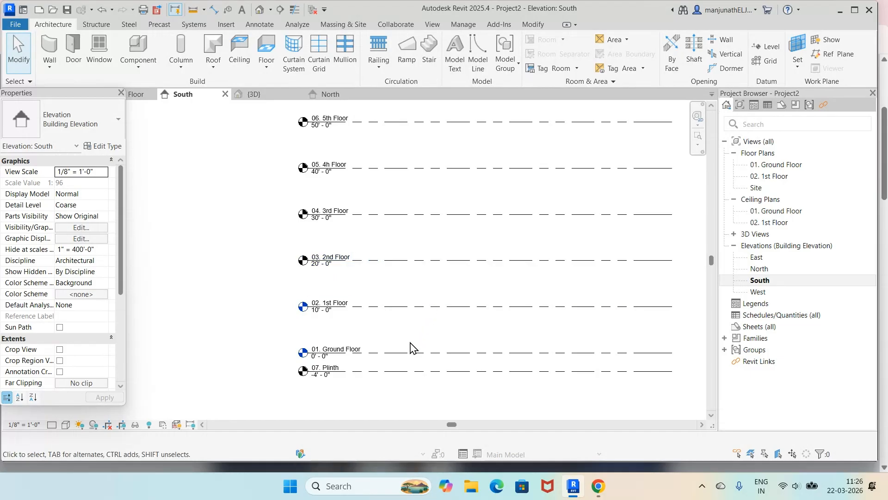